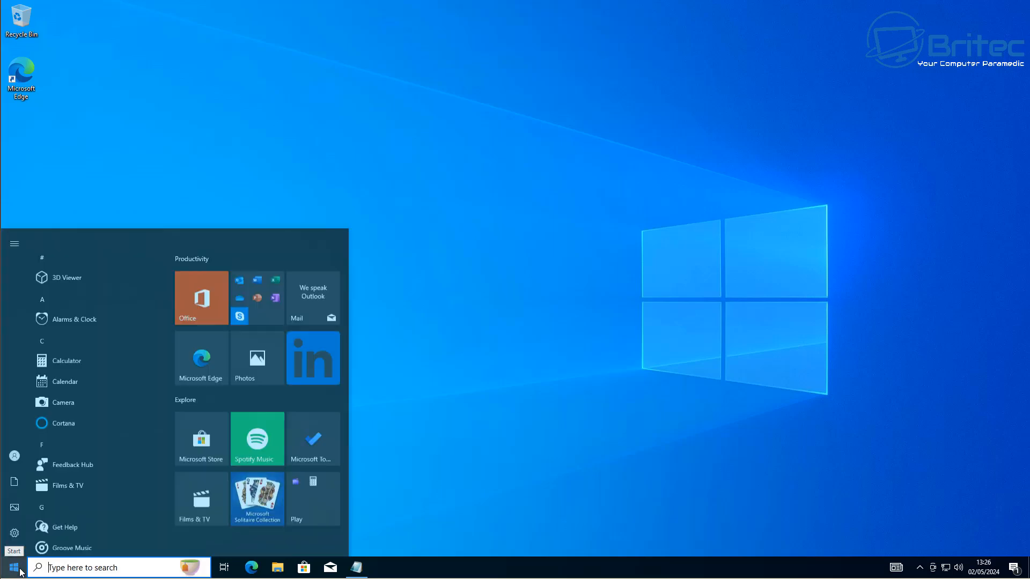
# Turn off occasional suggestions in Start within the Personalisation settings.
pyautogui.click(14, 518)
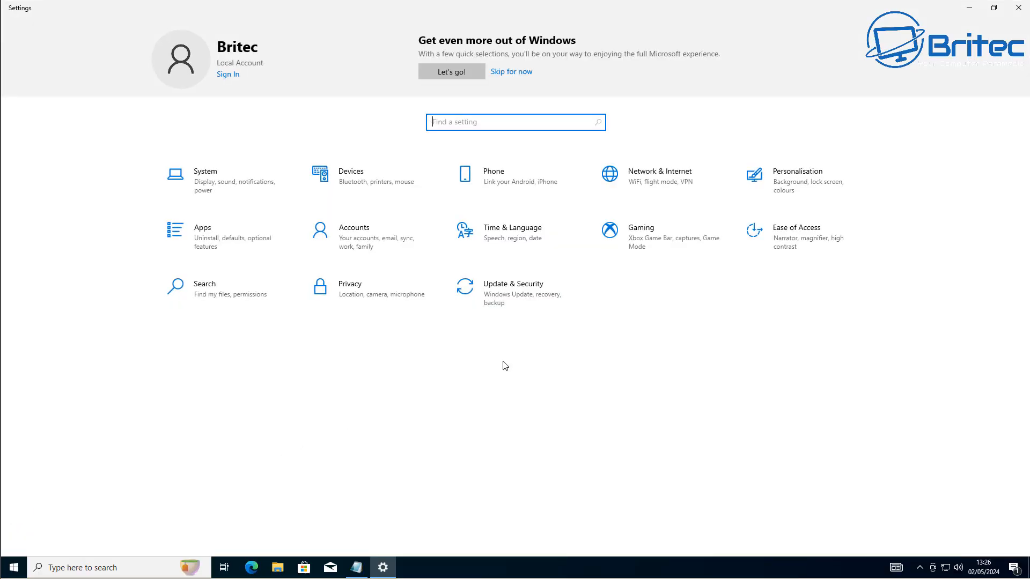
pyautogui.click(757, 185)
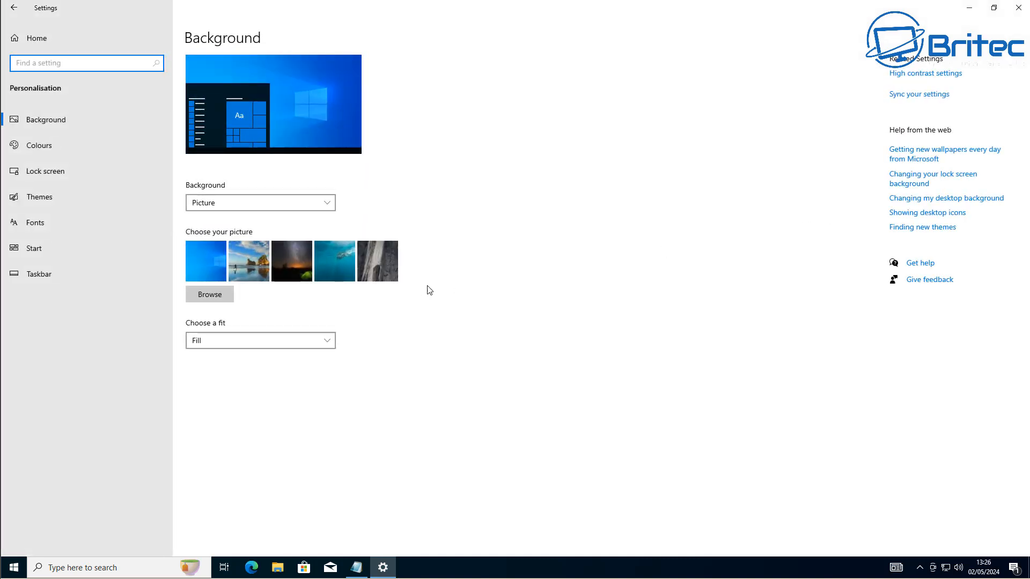
pyautogui.click(18, 249)
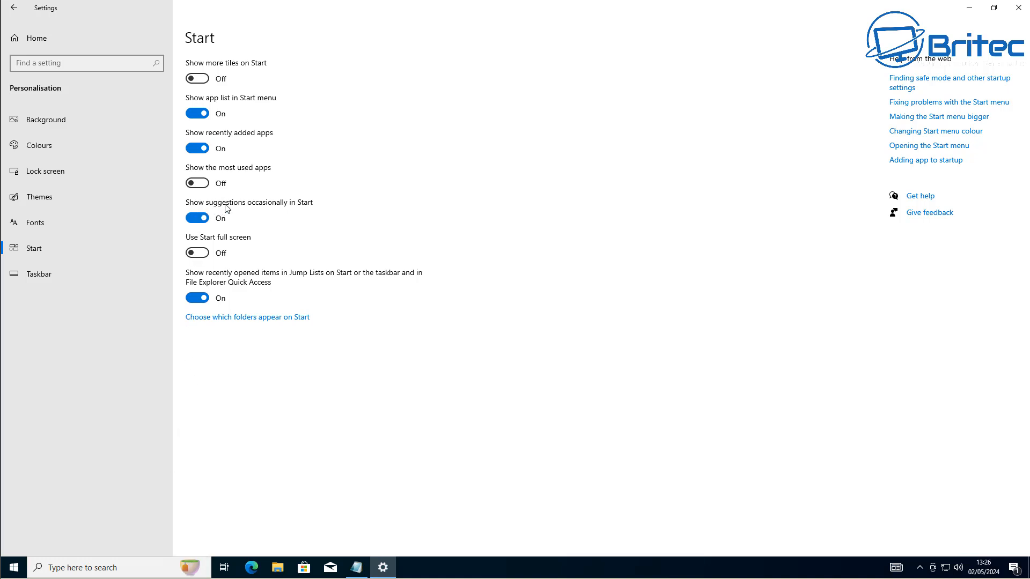
pyautogui.click(204, 222)
pyautogui.click(11, 9)
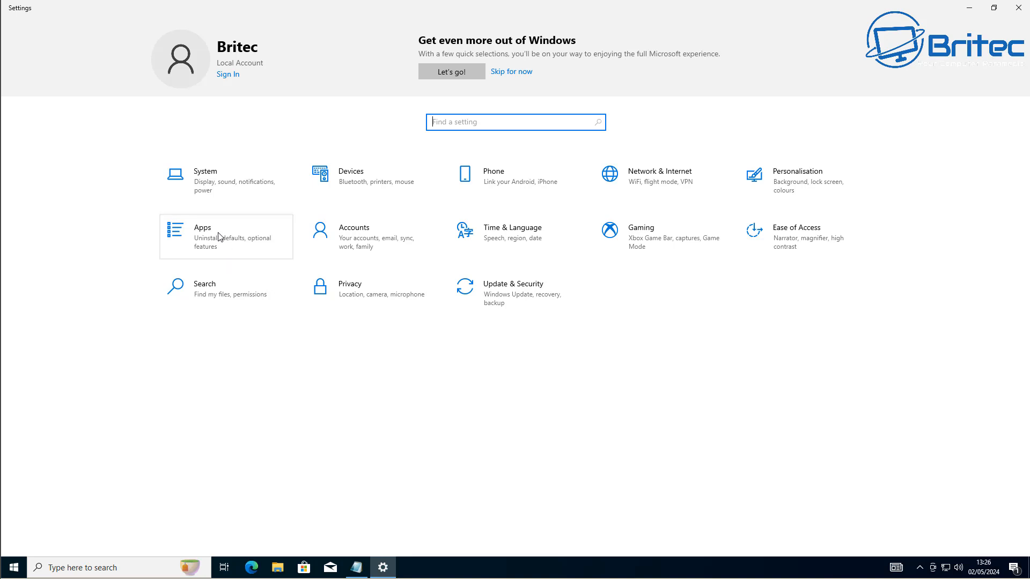
# In the system notification settings, disable Windows tips, device setup suggestions, the welcome experience, and notifications from apps and other senders.
pyautogui.click(223, 197)
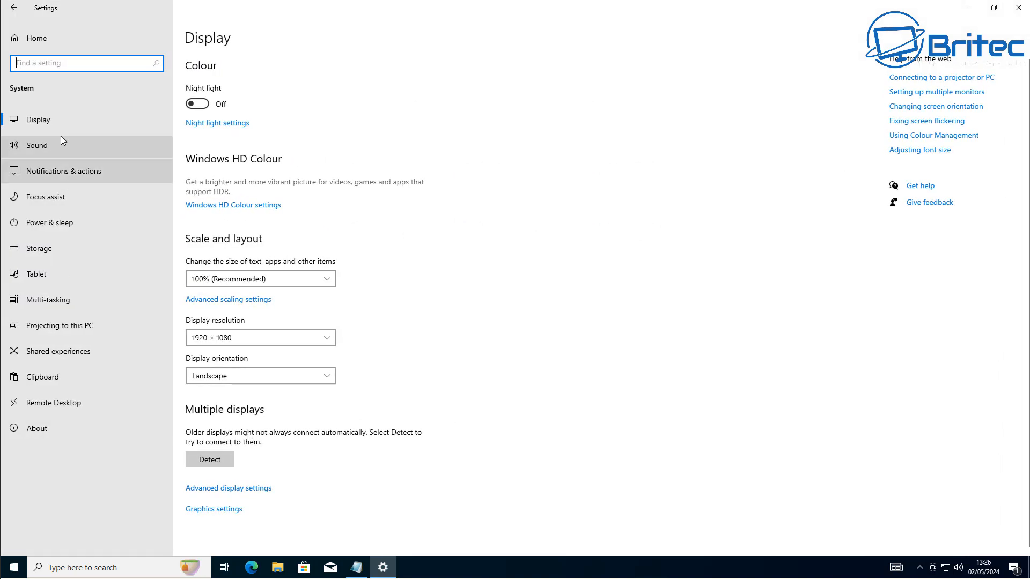
pyautogui.click(72, 177)
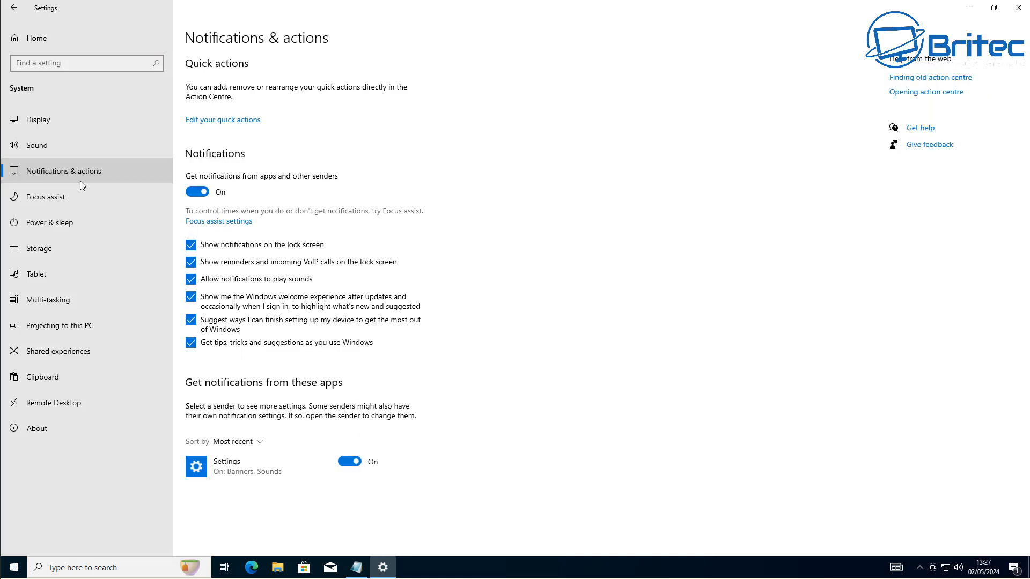
pyautogui.click(191, 343)
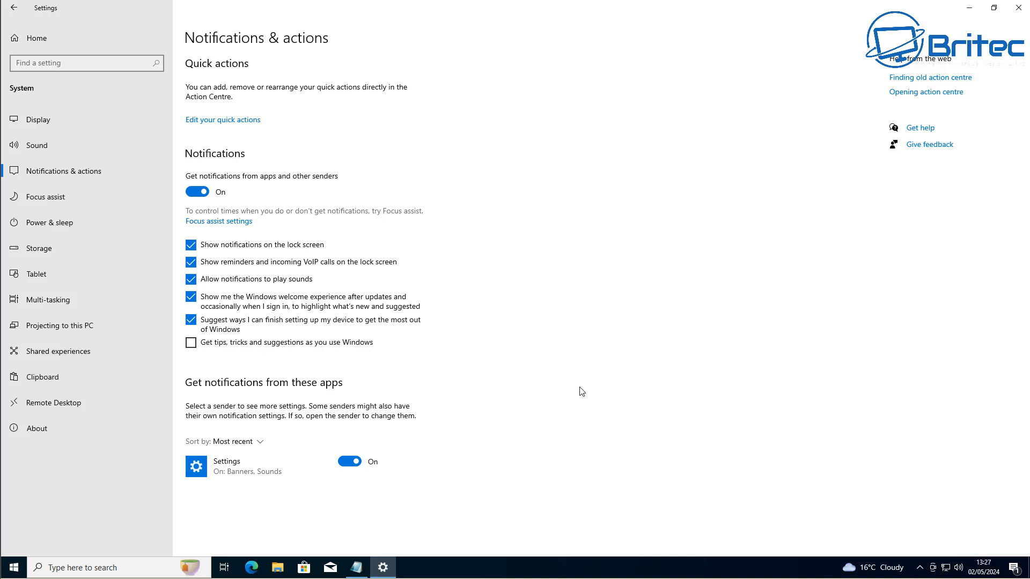
pyautogui.click(192, 322)
pyautogui.click(192, 300)
pyautogui.click(197, 192)
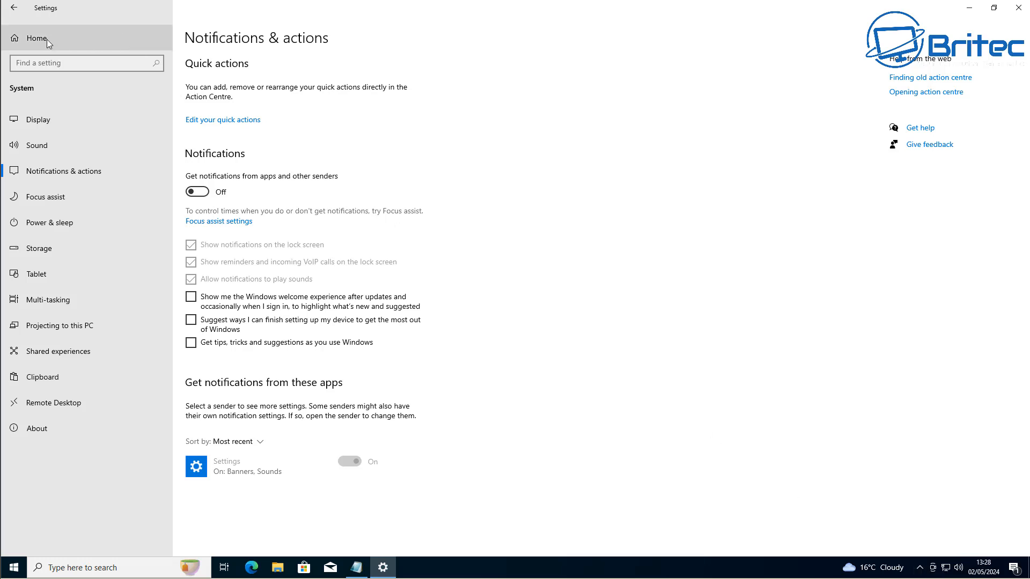
pyautogui.click(14, 8)
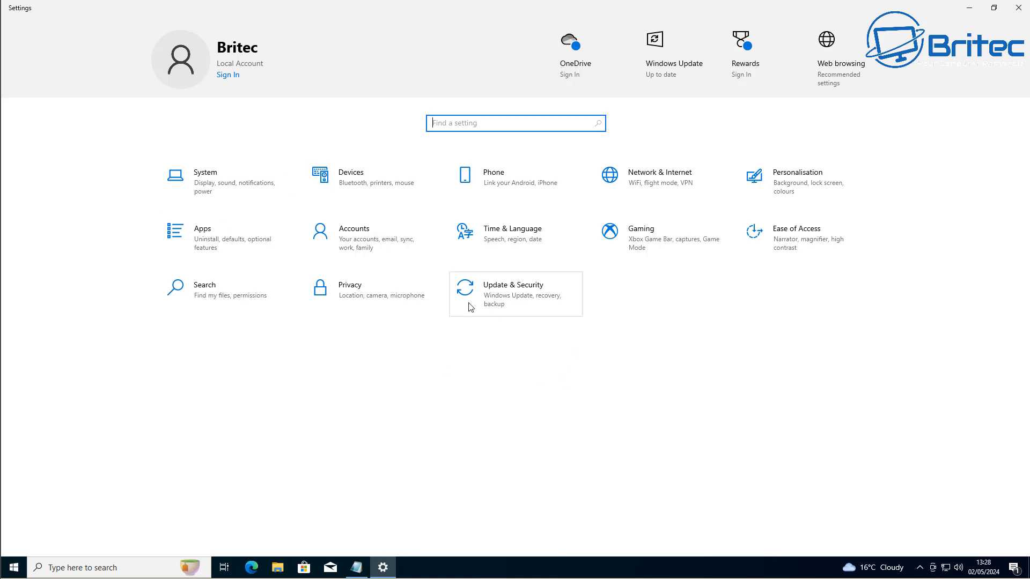
# In the general privacy options, turn off suggested content in Settings, app launch tracking, and website access to the language list.
pyautogui.click(420, 301)
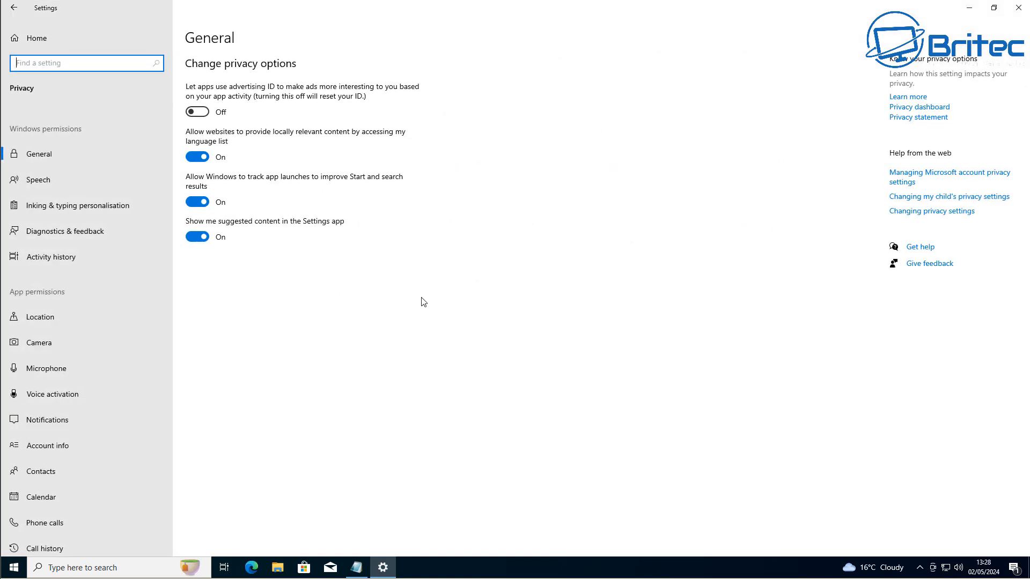
pyautogui.click(148, 156)
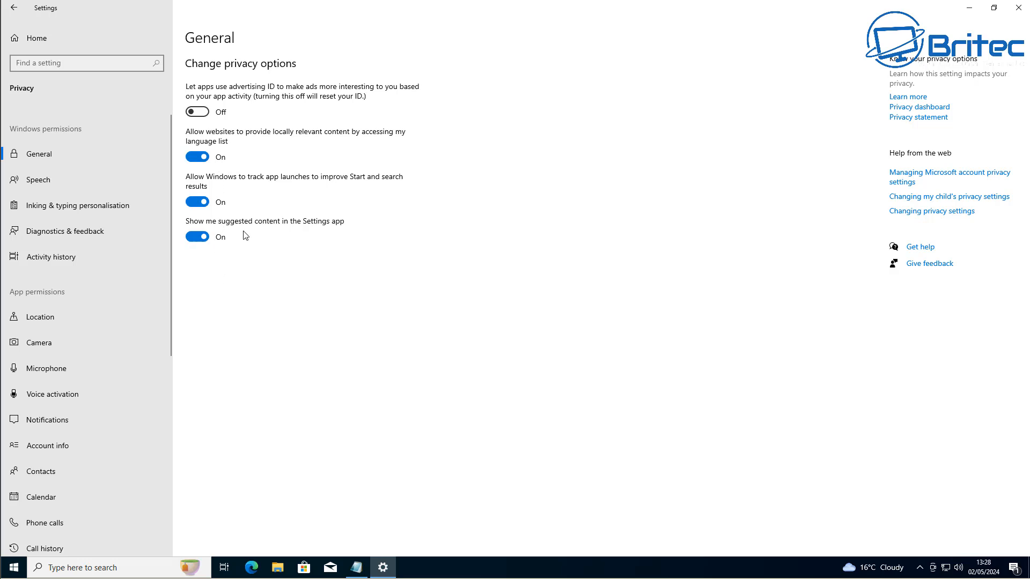
pyautogui.click(198, 237)
pyautogui.click(197, 202)
pyautogui.click(198, 157)
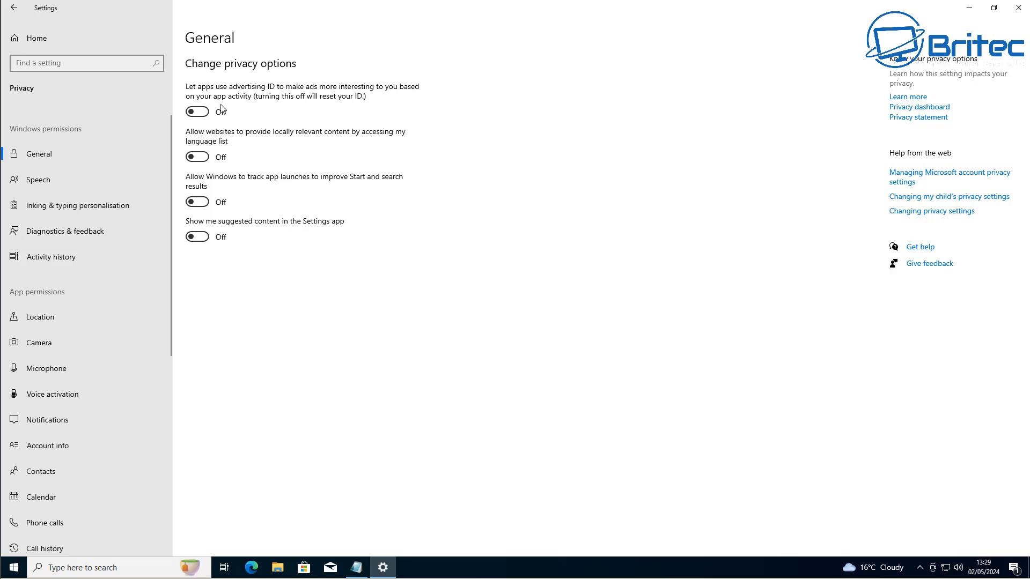
pyautogui.click(207, 157)
pyautogui.click(198, 158)
pyautogui.click(13, 10)
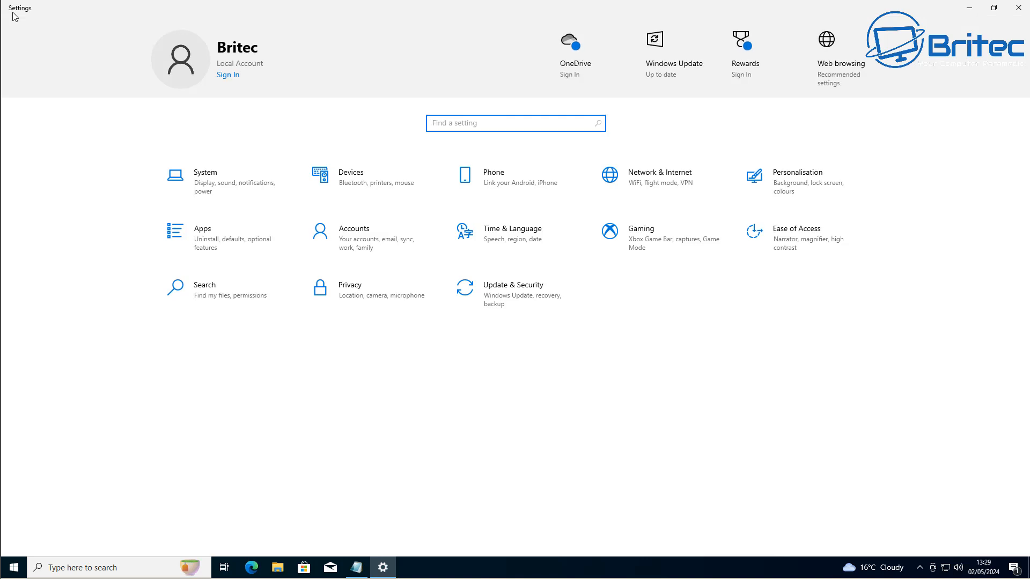
# Switch to File Explorer and set its folder options to open to This PC.
pyautogui.click(969, 8)
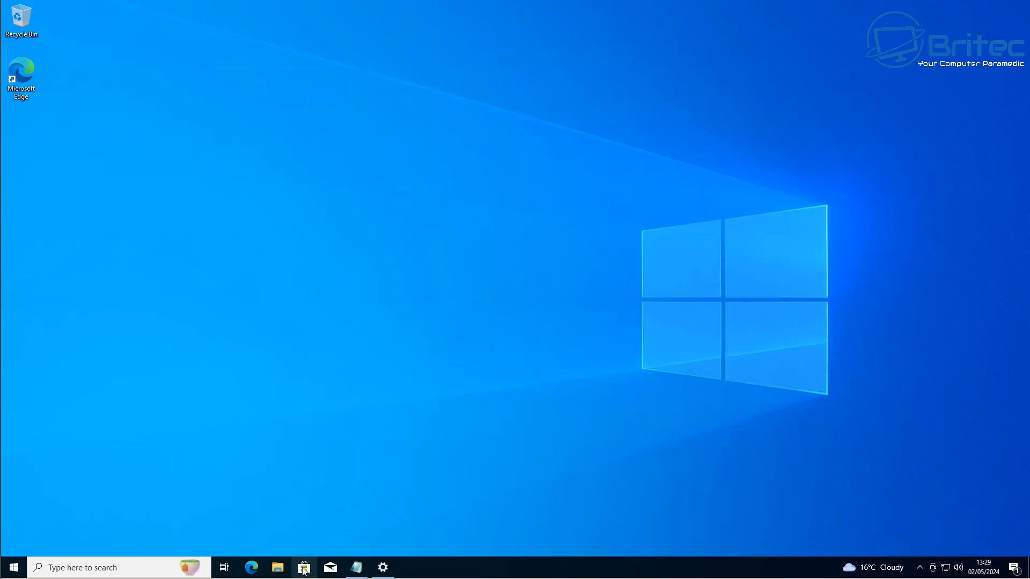
pyautogui.click(277, 568)
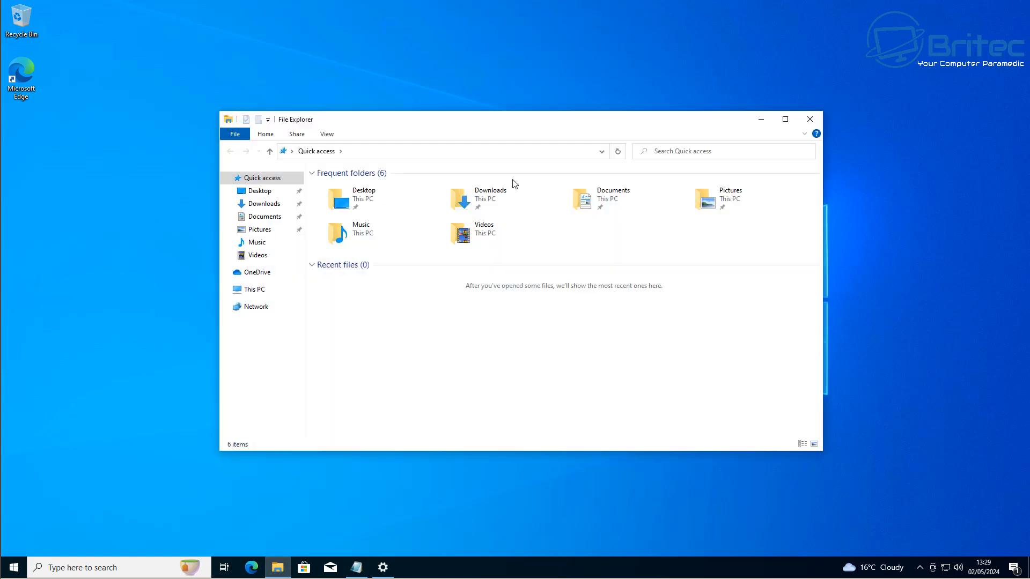
pyautogui.moveTo(538, 125); pyautogui.dragTo(536, 125)
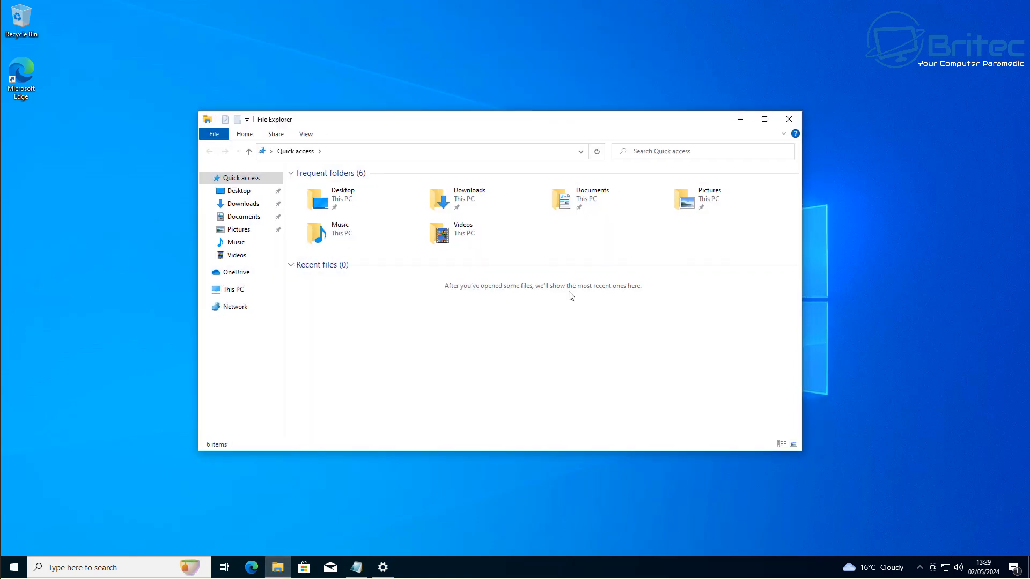
pyautogui.click(306, 134)
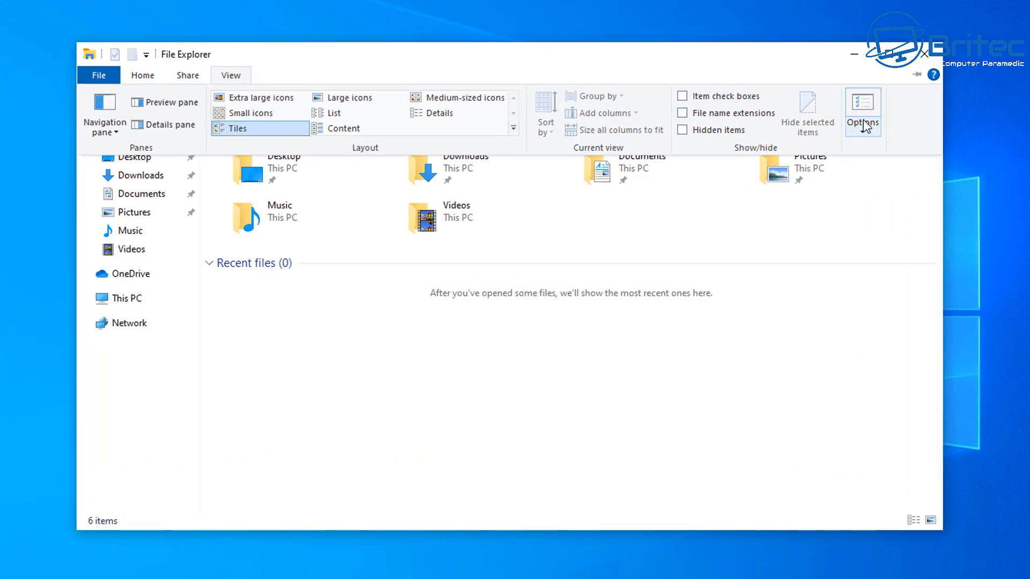
pyautogui.click(864, 124)
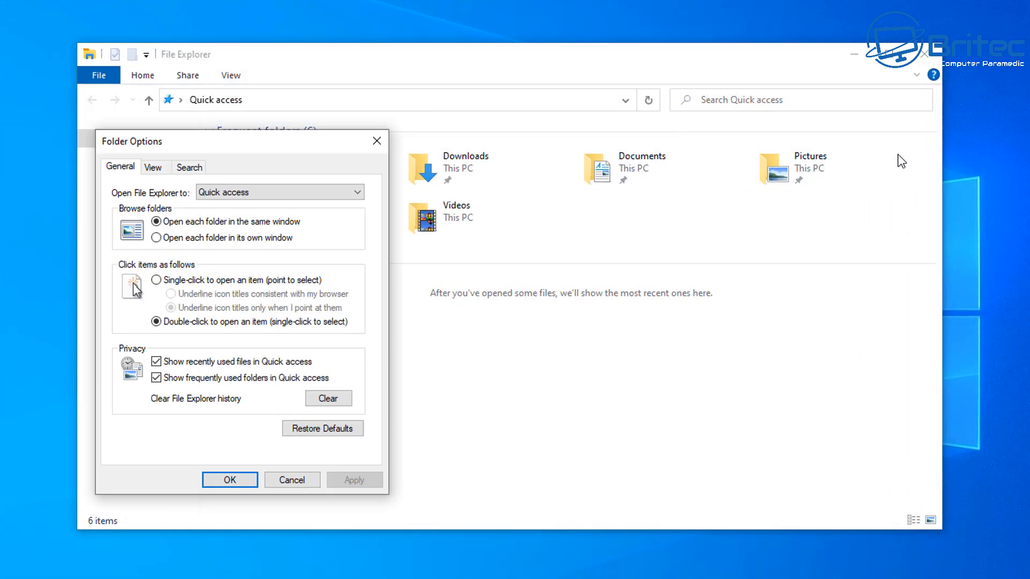
pyautogui.moveTo(271, 147); pyautogui.dragTo(504, 139)
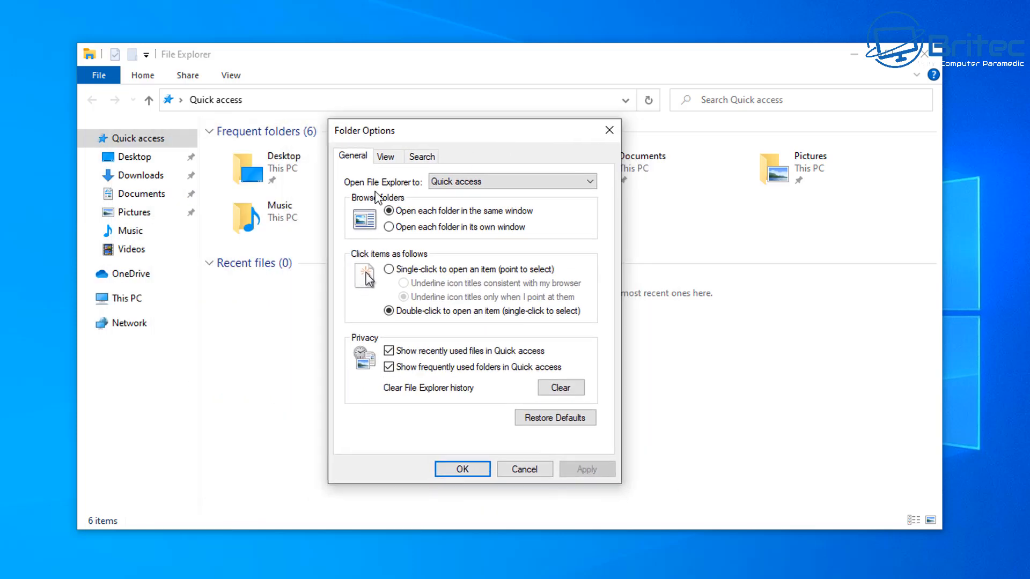
pyautogui.click(453, 184)
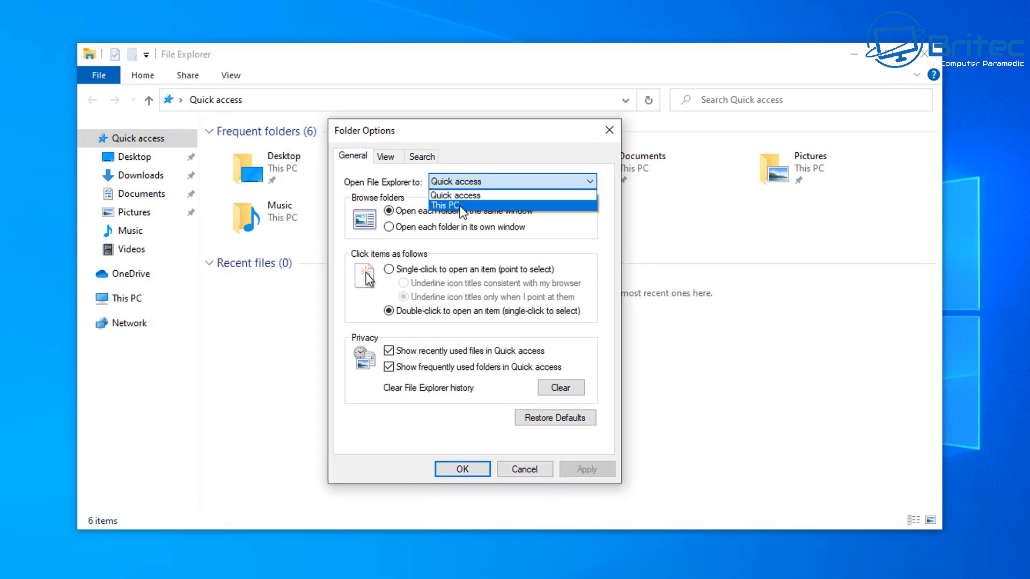
pyautogui.click(460, 207)
# Disable sync provider notifications in the advanced folder settings, apply the changes and close File Explorer.
pyautogui.click(386, 156)
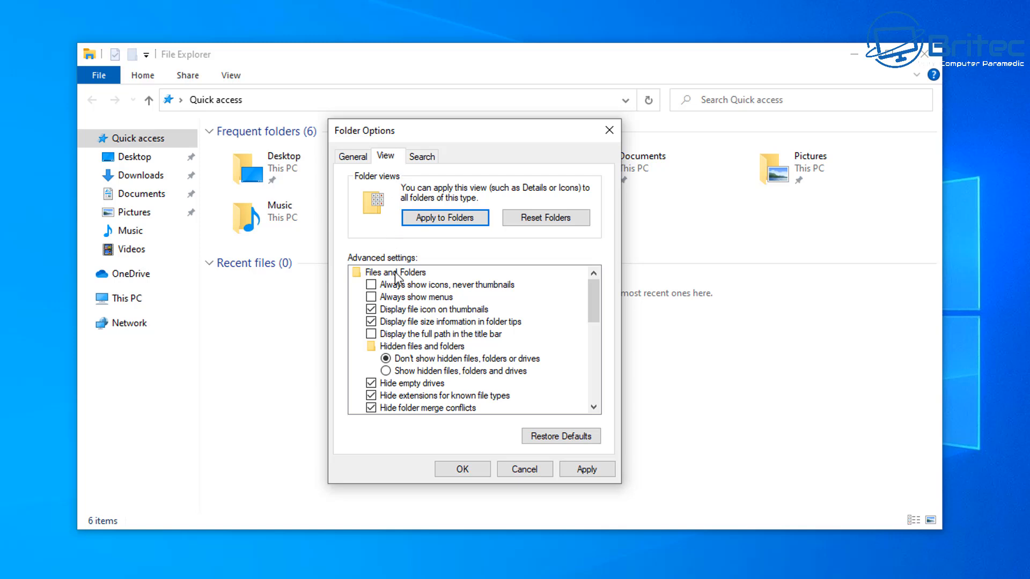
pyautogui.moveTo(596, 307); pyautogui.dragTo(598, 350)
pyautogui.click(371, 371)
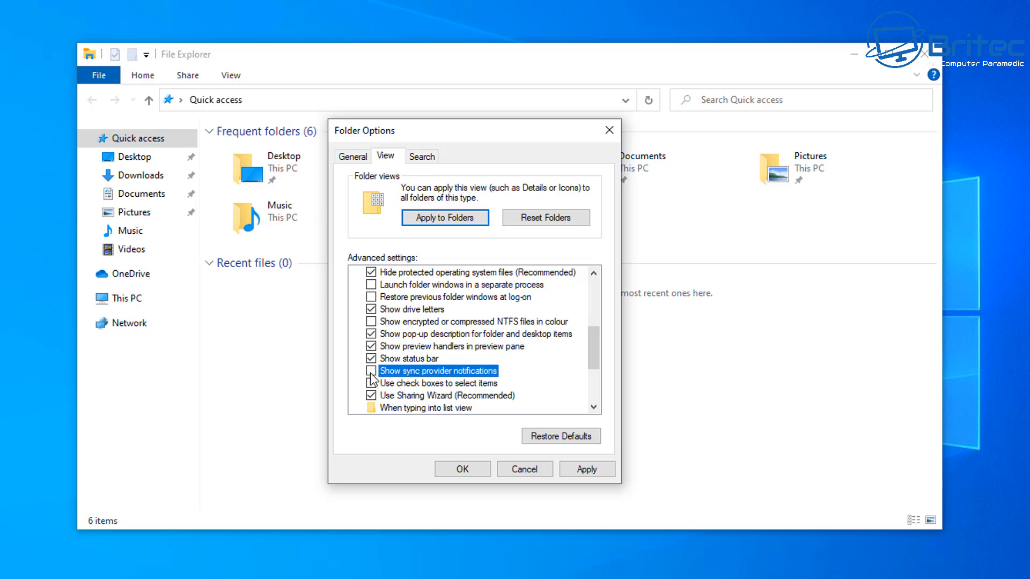
pyautogui.click(585, 471)
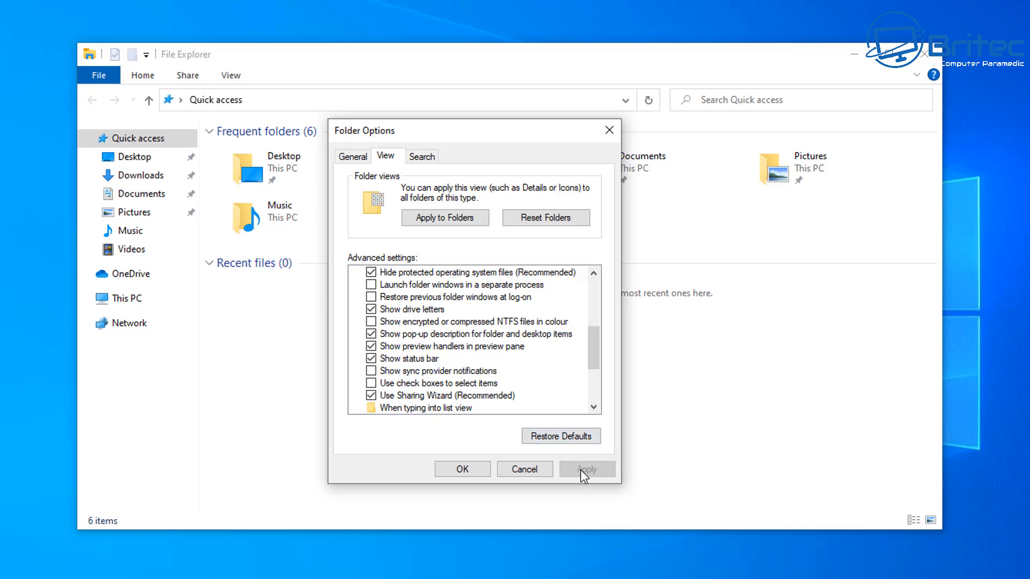
pyautogui.click(462, 471)
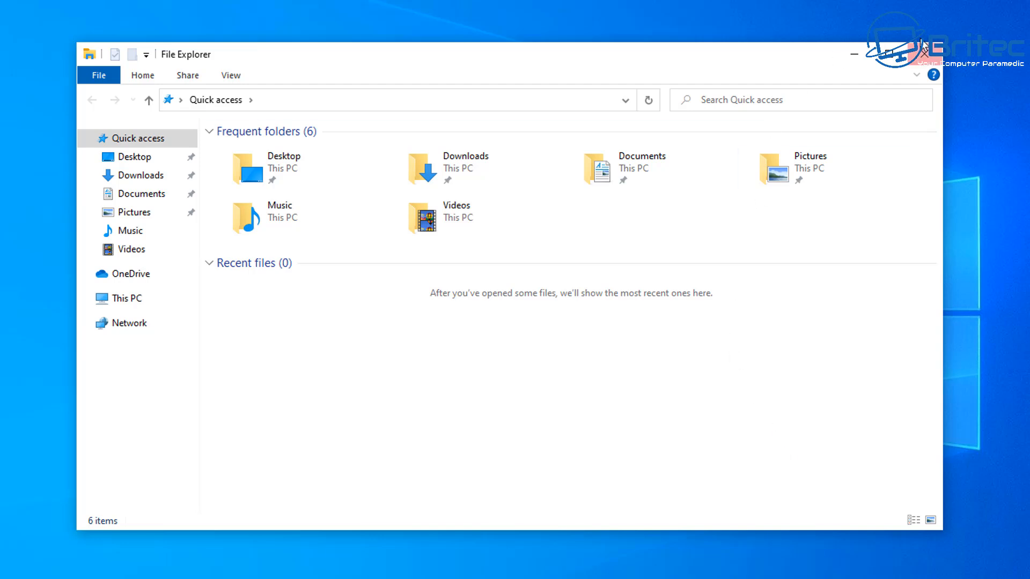
pyautogui.click(926, 57)
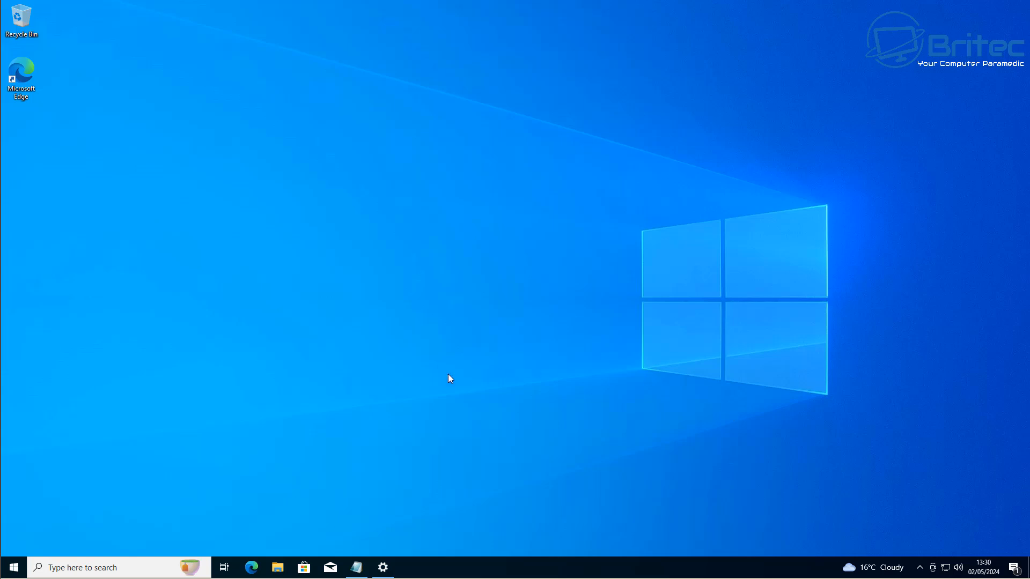
# Return to Settings and change the lock screen background to Picture, using the blue ice cave image.
pyautogui.click(14, 568)
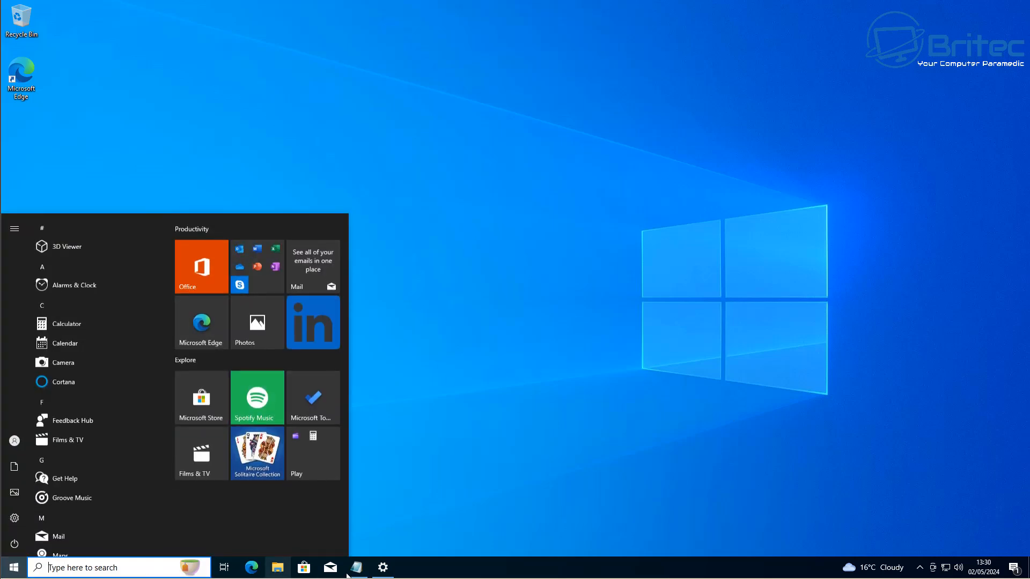
pyautogui.click(384, 568)
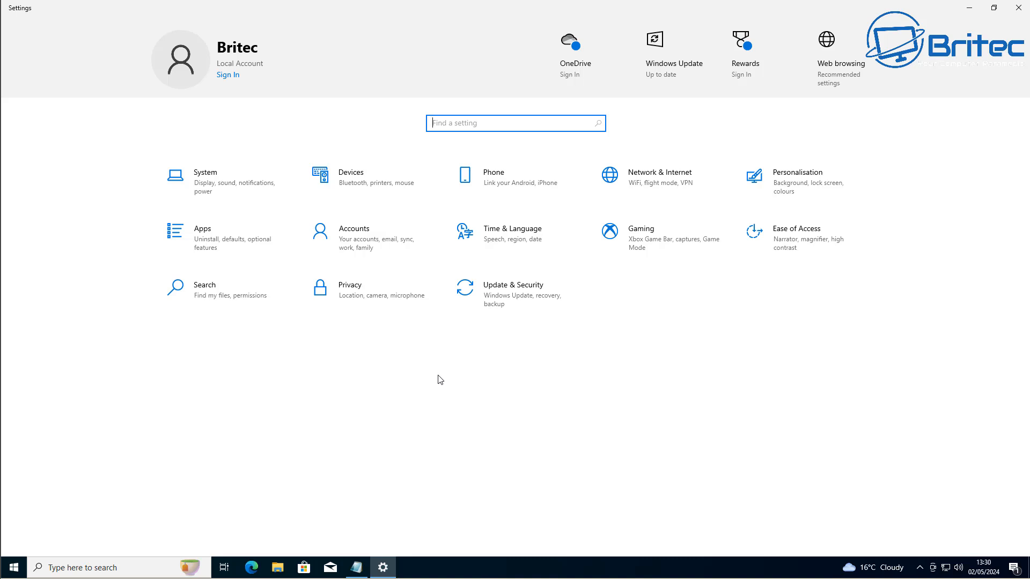
pyautogui.click(788, 188)
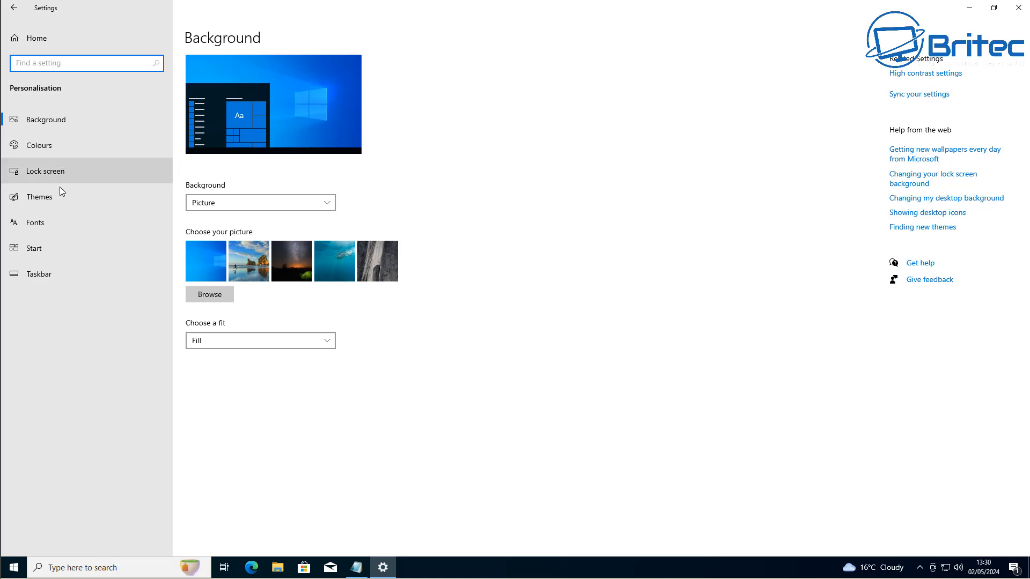
pyautogui.click(75, 172)
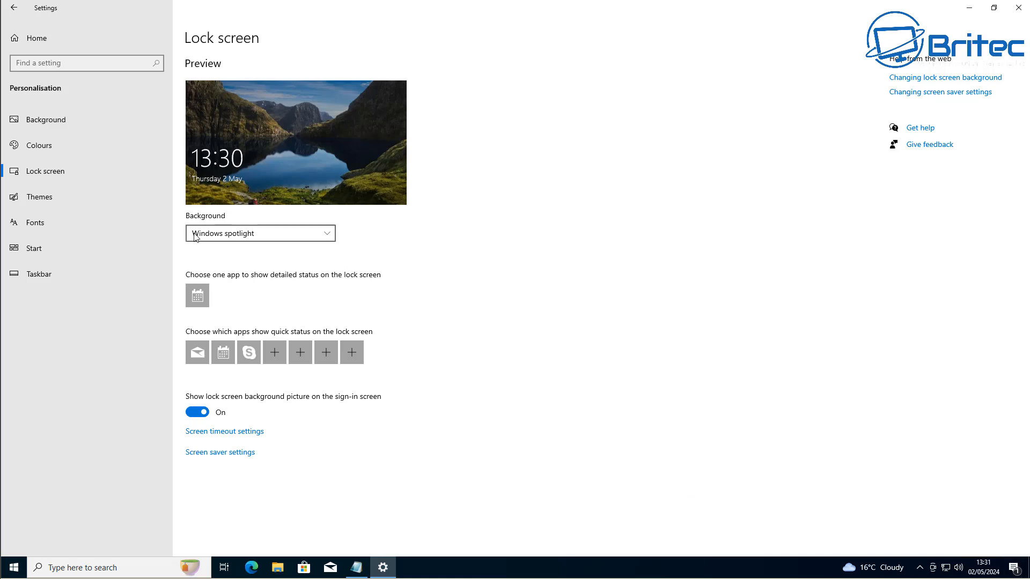
pyautogui.click(329, 236)
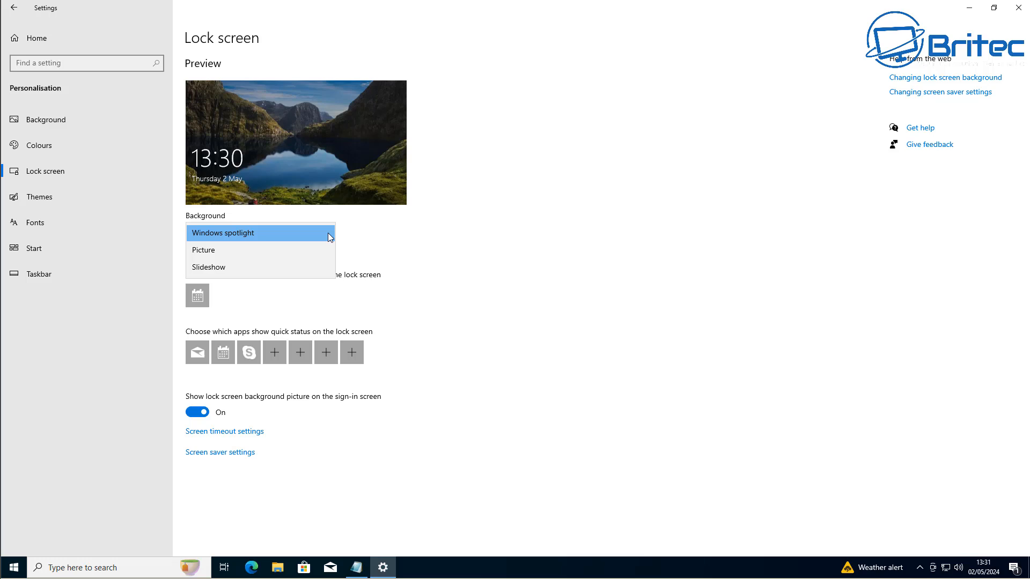
pyautogui.click(329, 237)
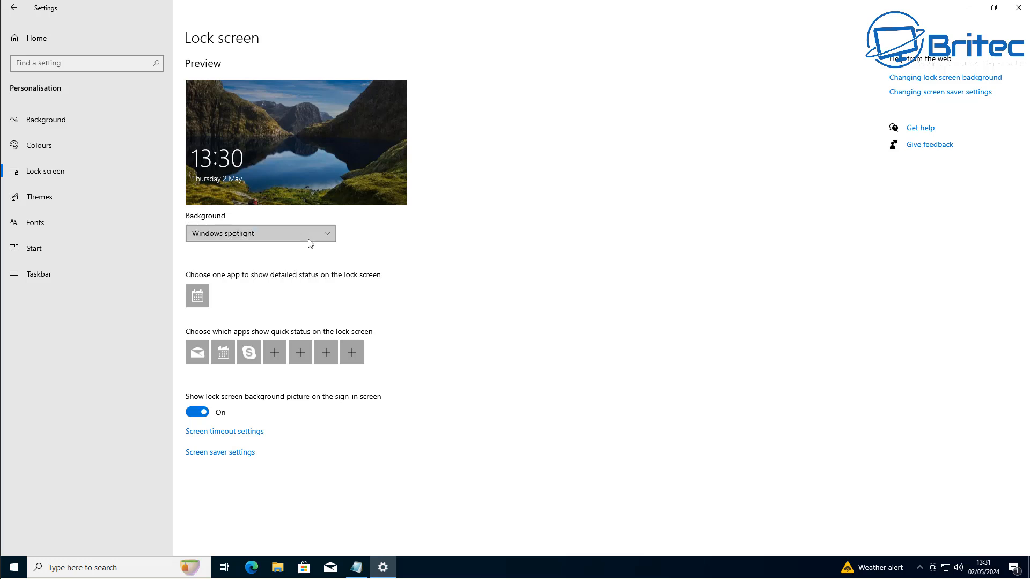
pyautogui.click(309, 239)
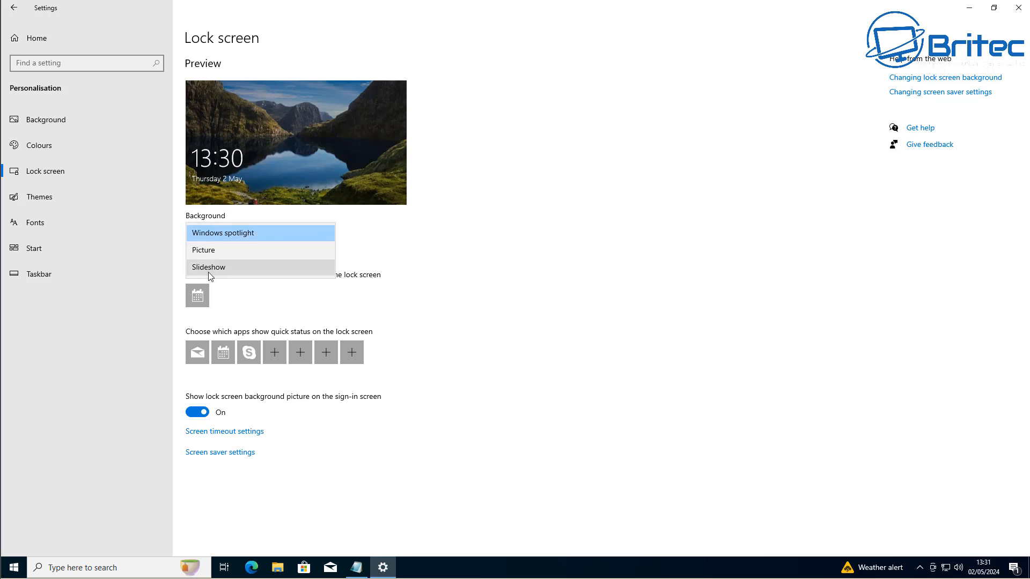
pyautogui.click(210, 270)
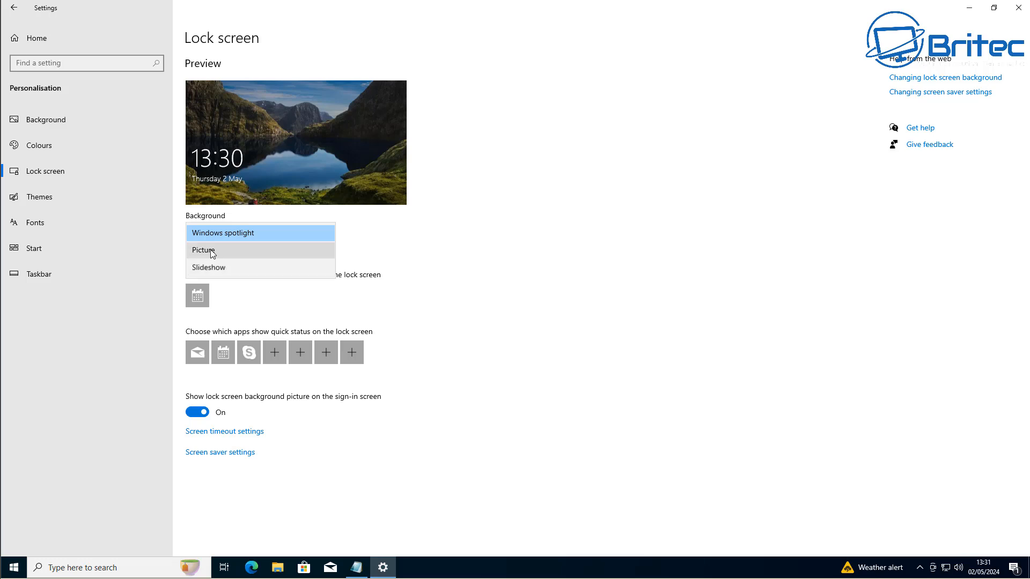
pyautogui.click(211, 250)
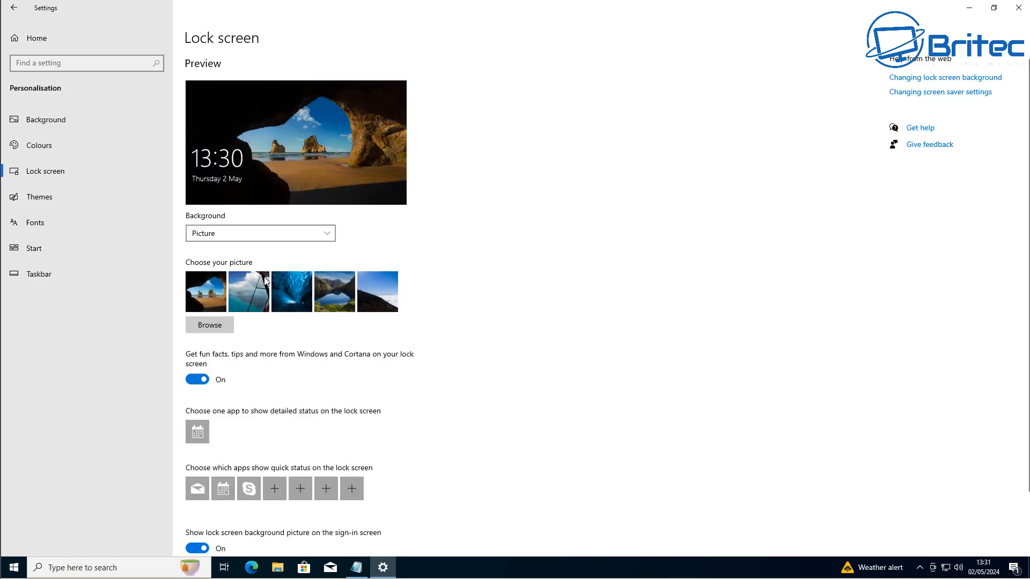
pyautogui.click(293, 298)
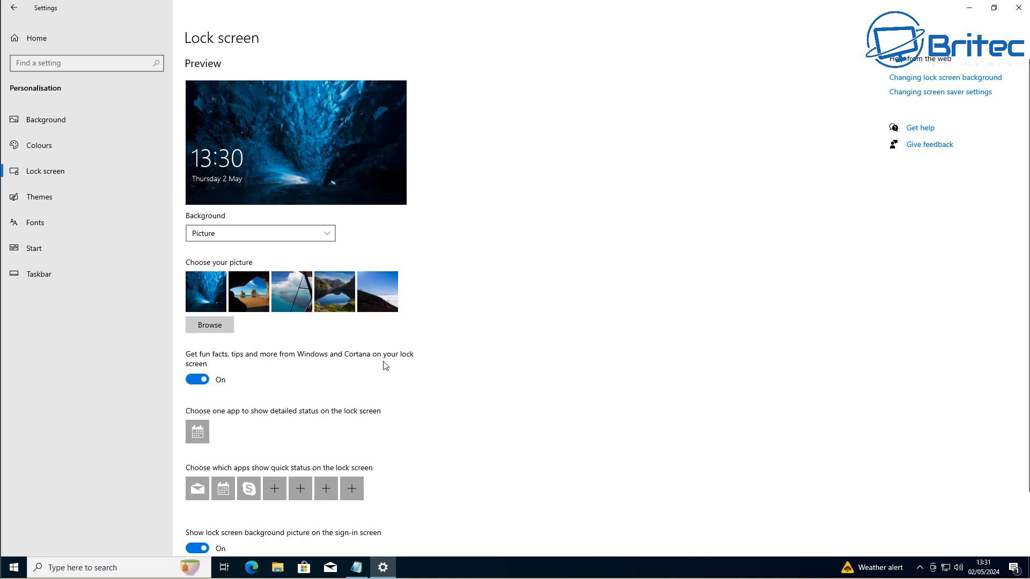
# Turn off fun facts, tips and more from Windows and Cortana on the lock screen and return to the Settings home page.
pyautogui.click(200, 382)
pyautogui.scroll(-3, 572, 322)
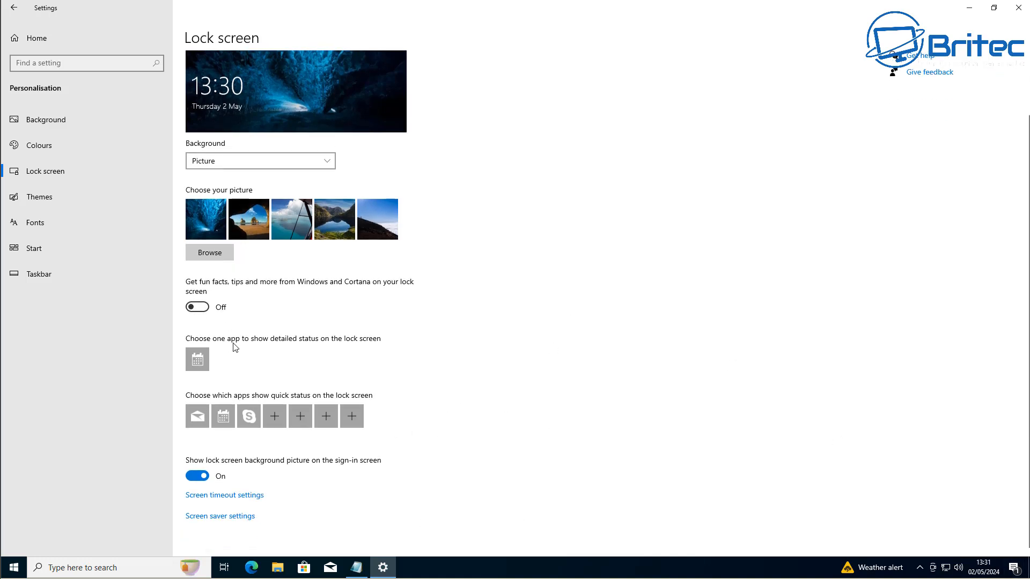
pyautogui.click(14, 8)
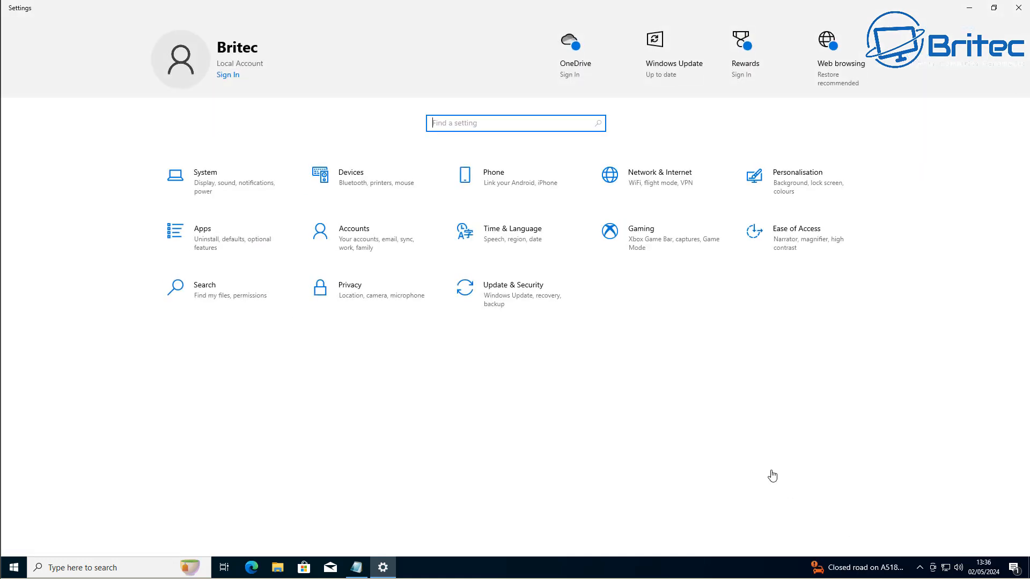
# In the privacy settings for Diagnostics & feedback, delete the diagnostic data Microsoft has collected about this device.
pyautogui.click(368, 304)
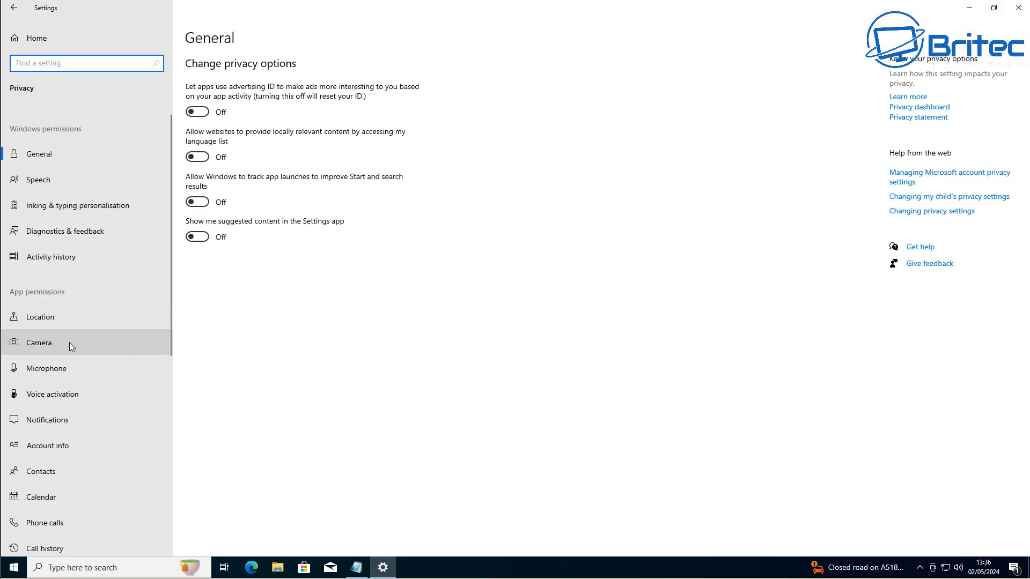
pyautogui.scroll(-5, 86, 370)
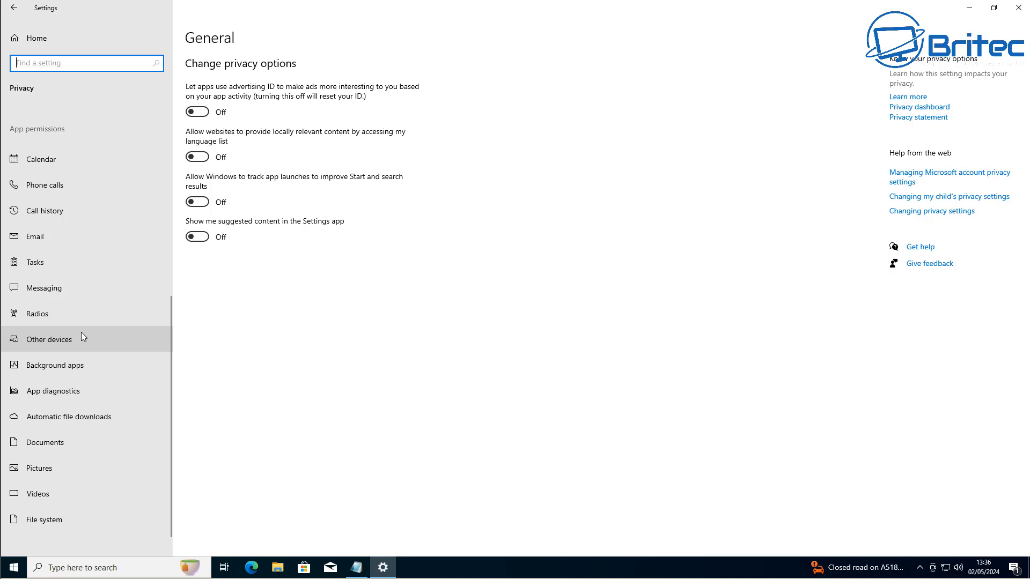
pyautogui.scroll(5, 81, 333)
pyautogui.click(75, 171)
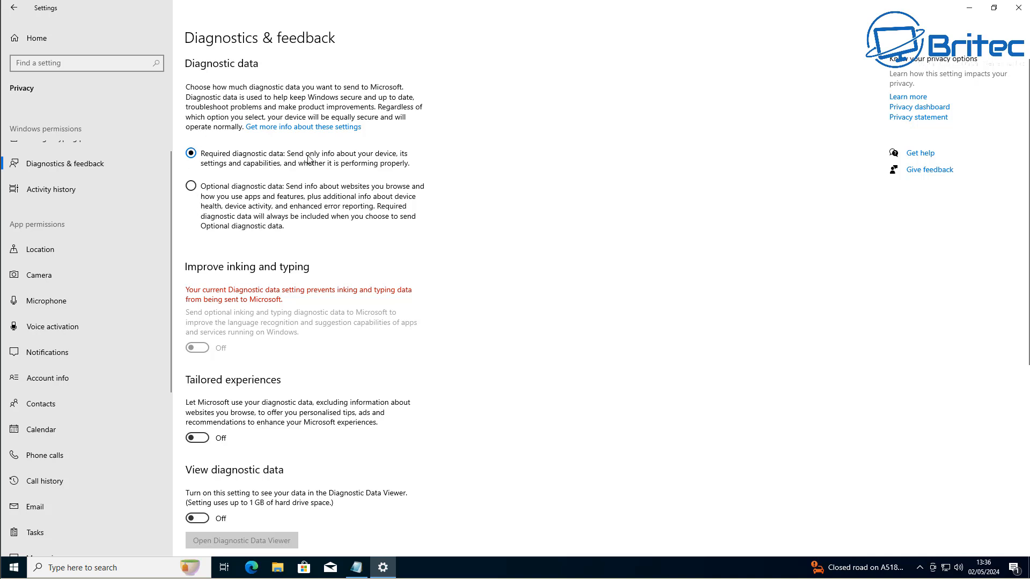
pyautogui.scroll(-3, 358, 304)
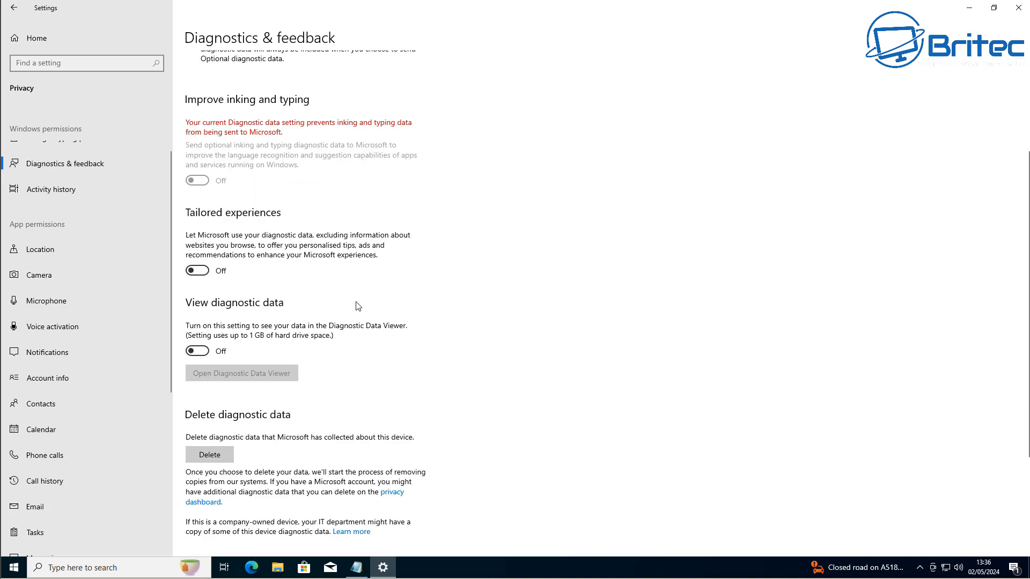
pyautogui.click(209, 455)
# Set the feedback frequency to Never and return to the Settings home page.
pyautogui.scroll(-3, 384, 410)
pyautogui.click(322, 446)
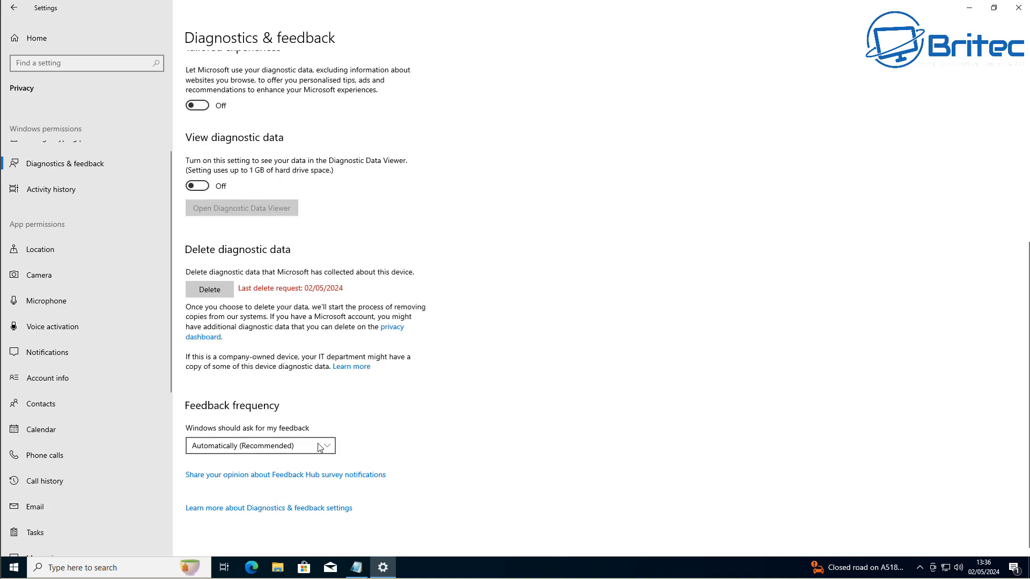
pyautogui.click(202, 514)
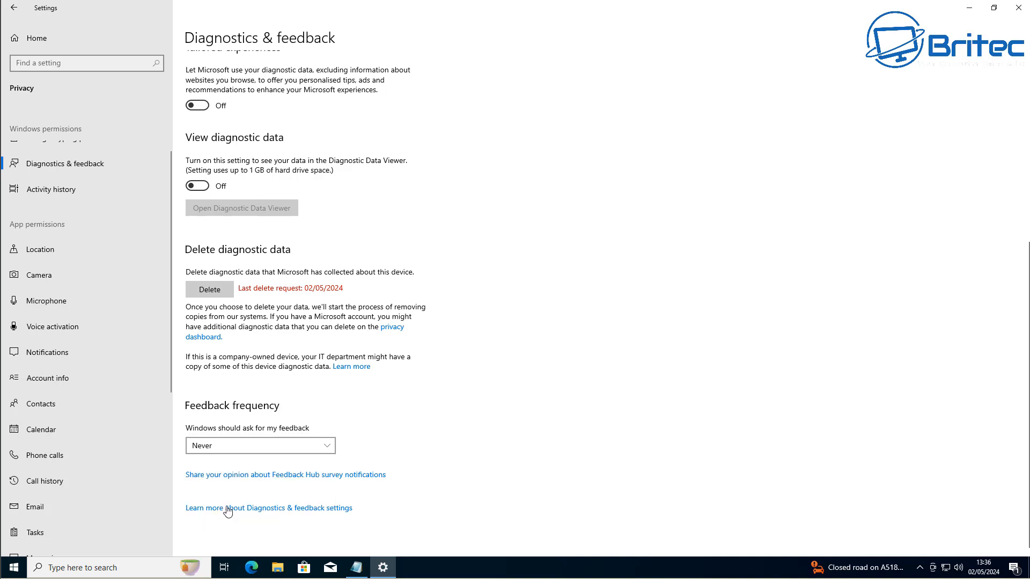
pyautogui.scroll(6, 519, 393)
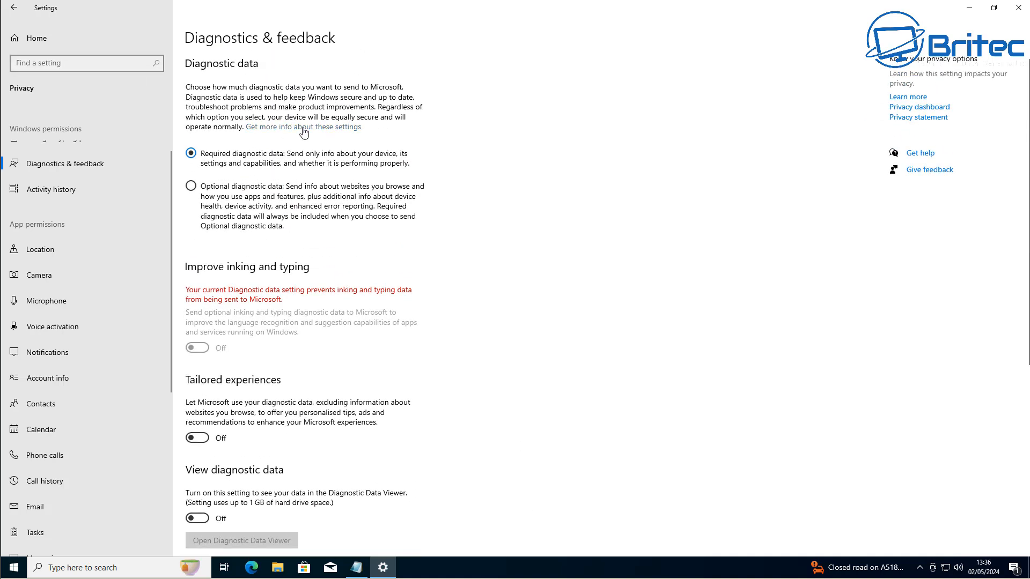
pyautogui.click(13, 7)
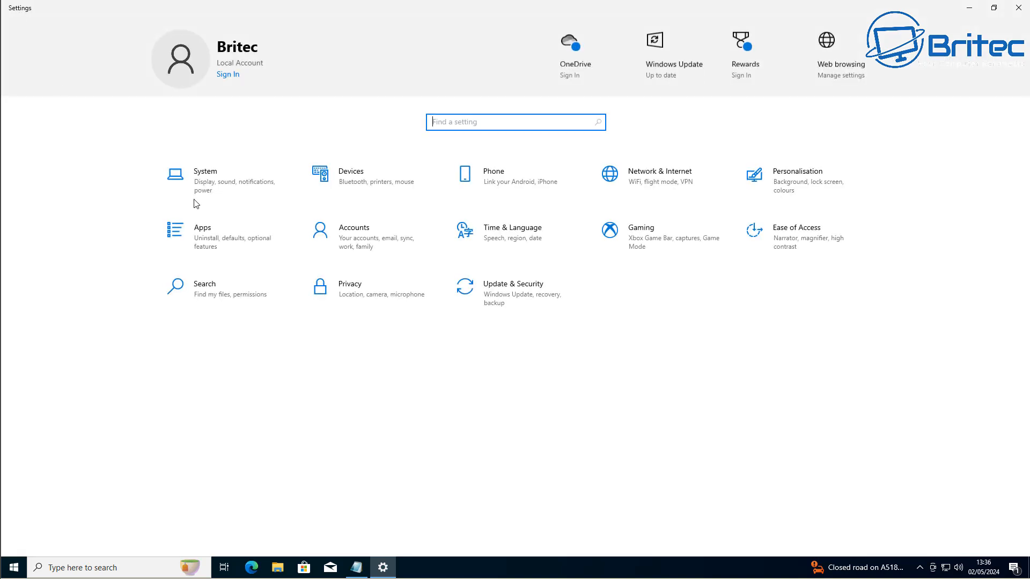
# Turn off showing news and interests on the taskbar in the taskbar settings, and close Settings.
pyautogui.rightClick(476, 567)
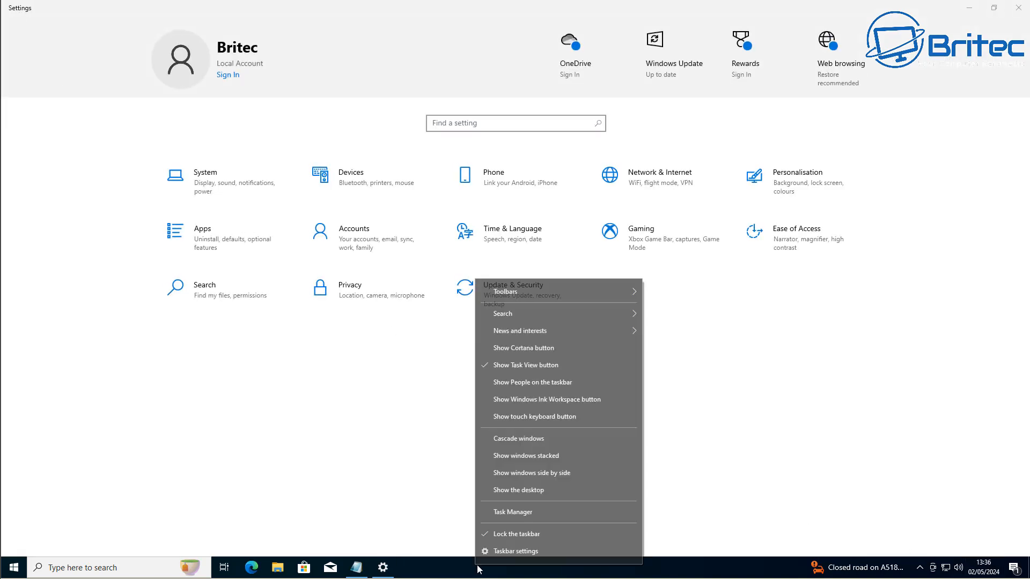
pyautogui.click(507, 553)
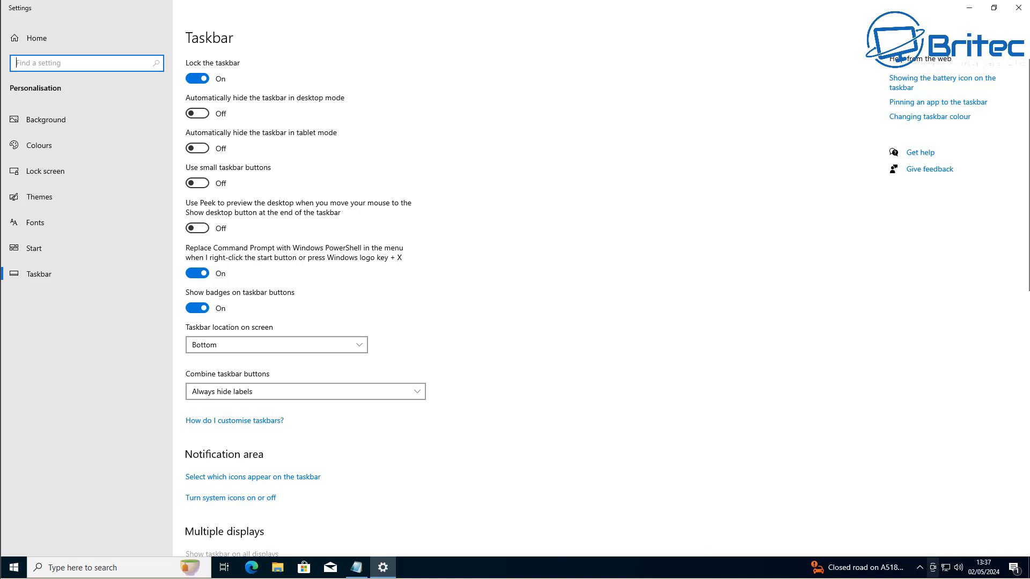
pyautogui.scroll(-10, 702, 330)
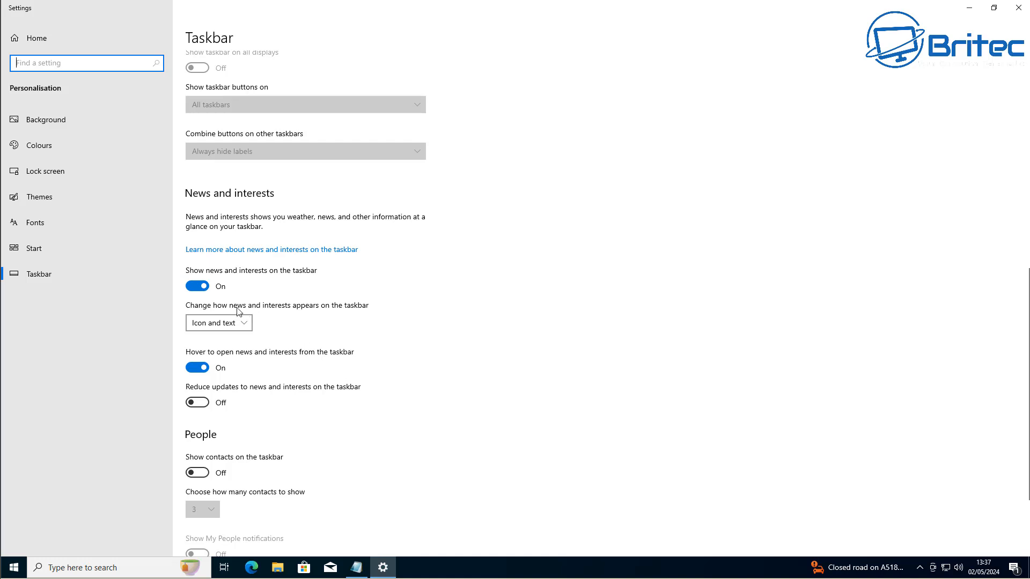
pyautogui.click(200, 287)
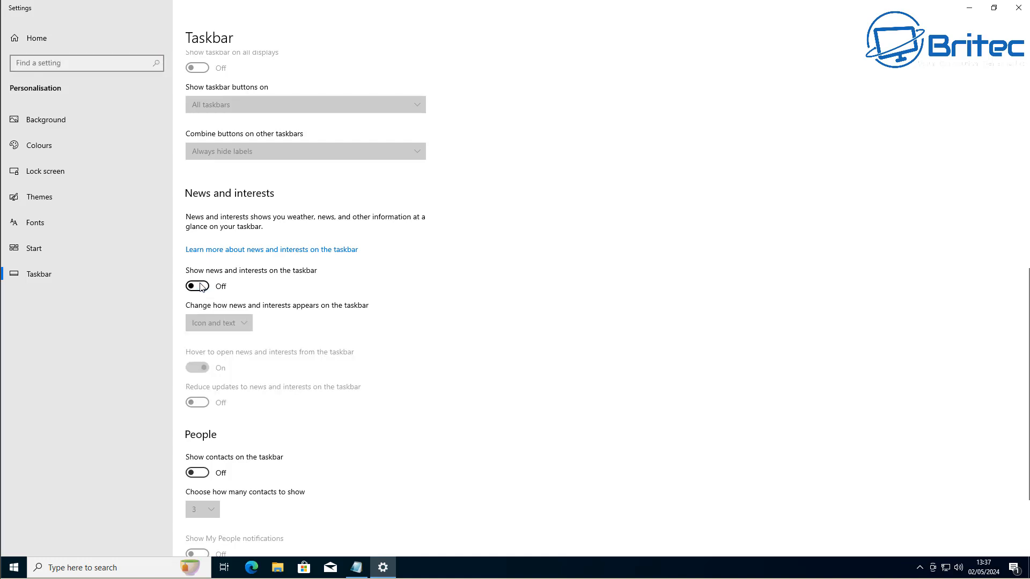
pyautogui.scroll(-3, 307, 412)
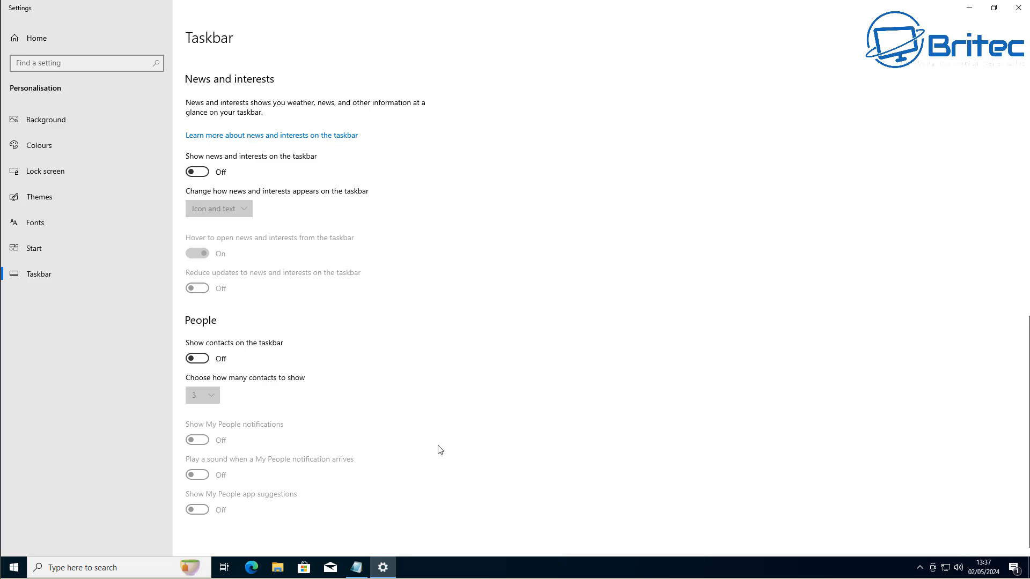
pyautogui.scroll(15, 440, 449)
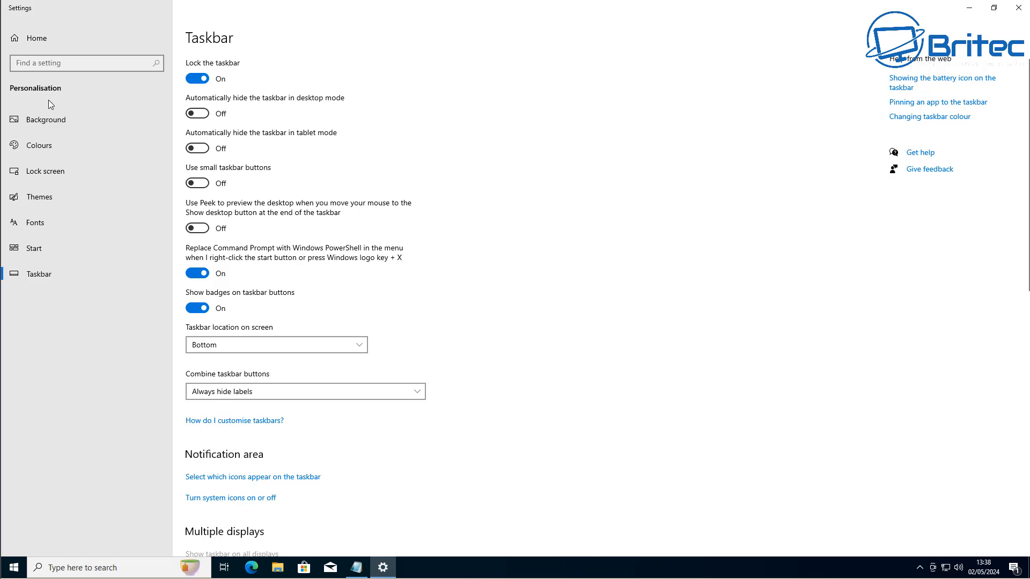
pyautogui.click(26, 39)
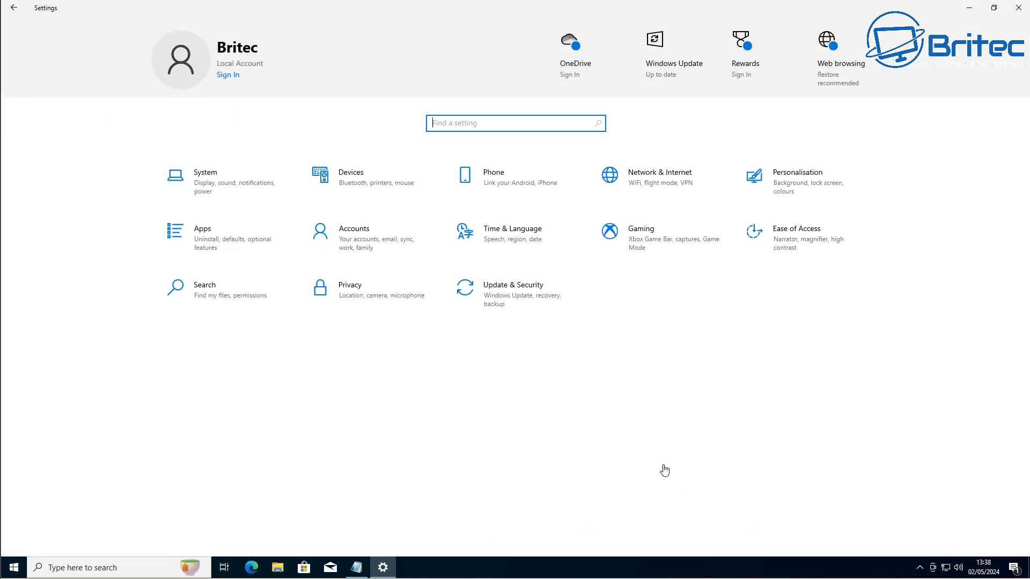
pyautogui.click(1017, 10)
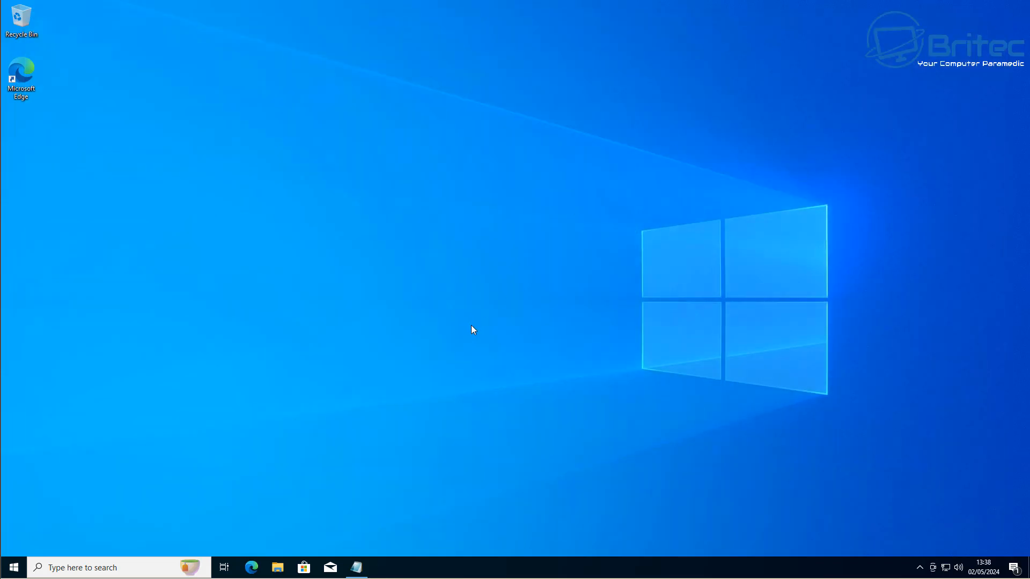
# Uninstall Spotify Music and Microsoft To Do from their Start menu tiles.
pyautogui.click(14, 568)
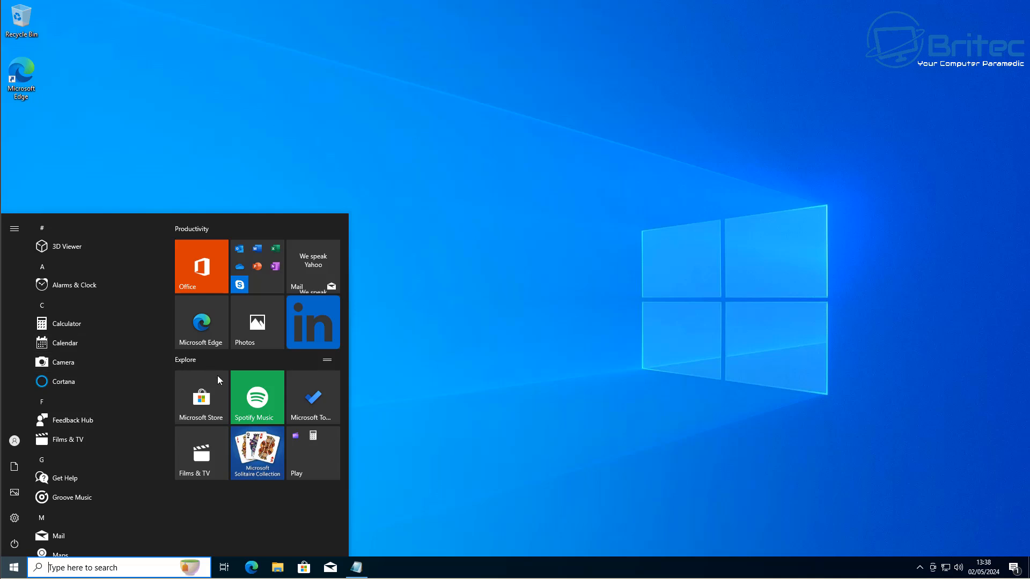
pyautogui.rightClick(257, 390)
pyautogui.click(296, 451)
pyautogui.click(299, 354)
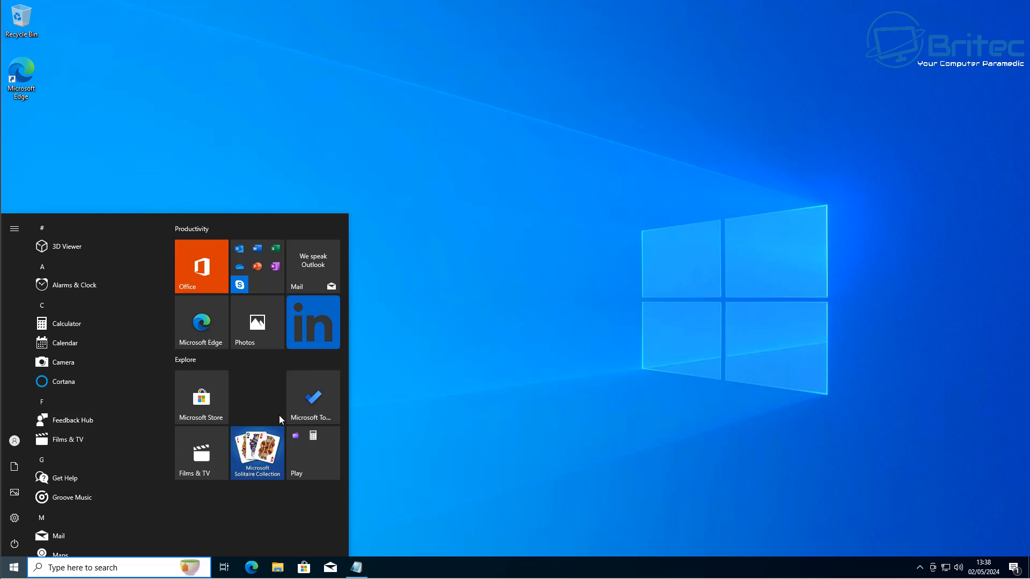
pyautogui.rightClick(298, 402)
pyautogui.click(330, 461)
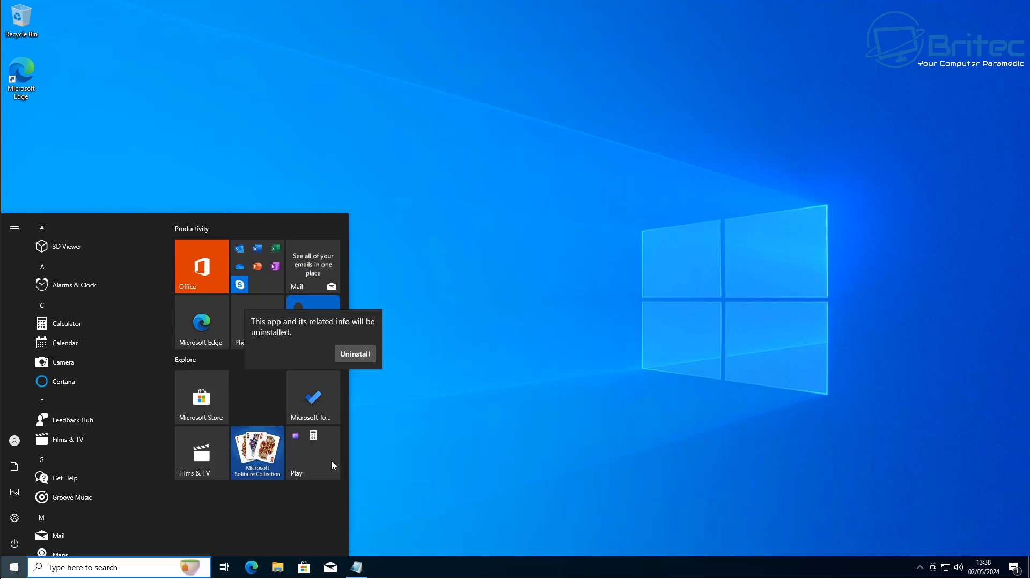
pyautogui.click(344, 353)
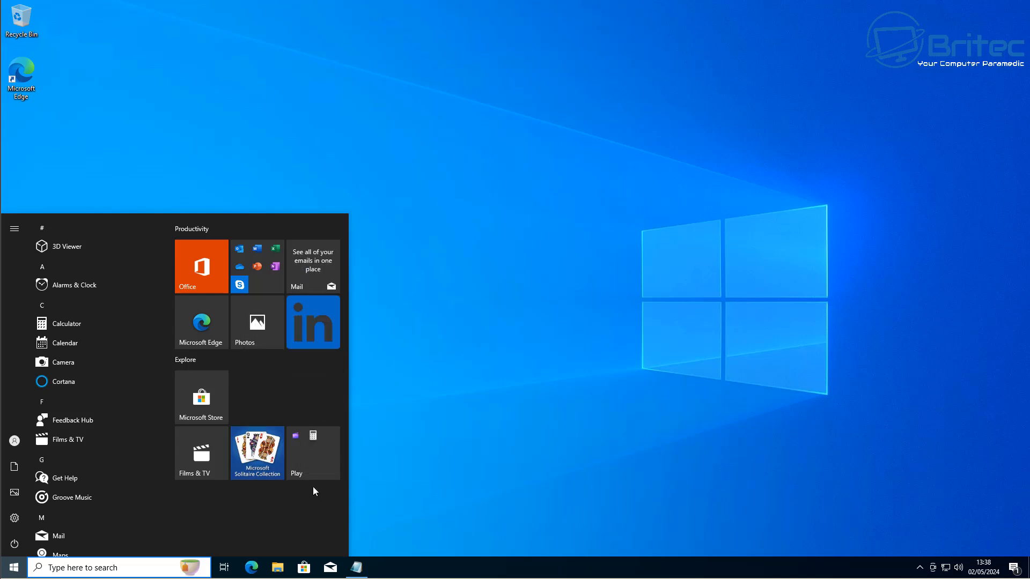
# Unpin the Play folder from Start and uninstall Microsoft Solitaire Collection.
pyautogui.rightClick(302, 462)
pyautogui.moveTo(339, 496)
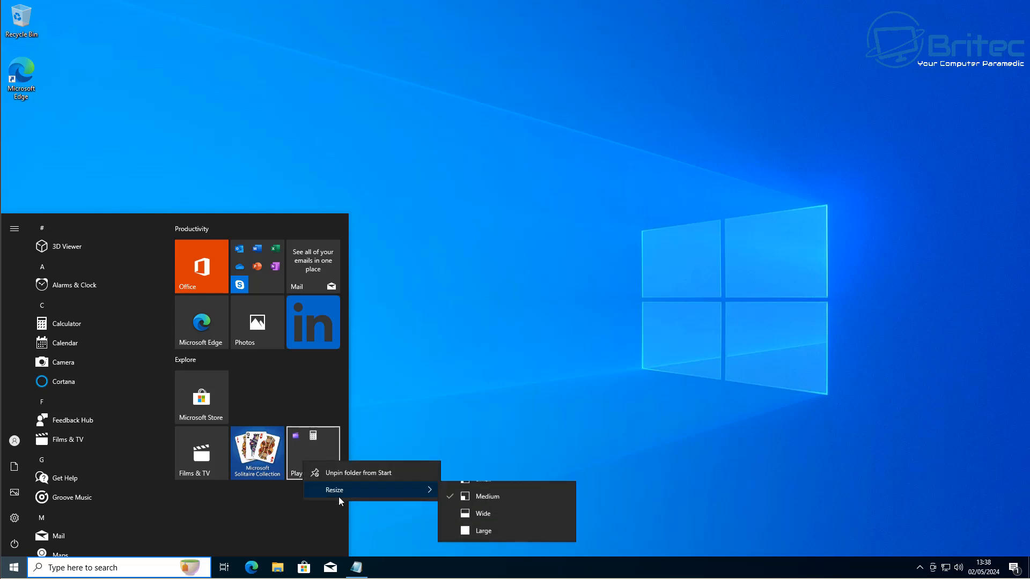
pyautogui.click(359, 475)
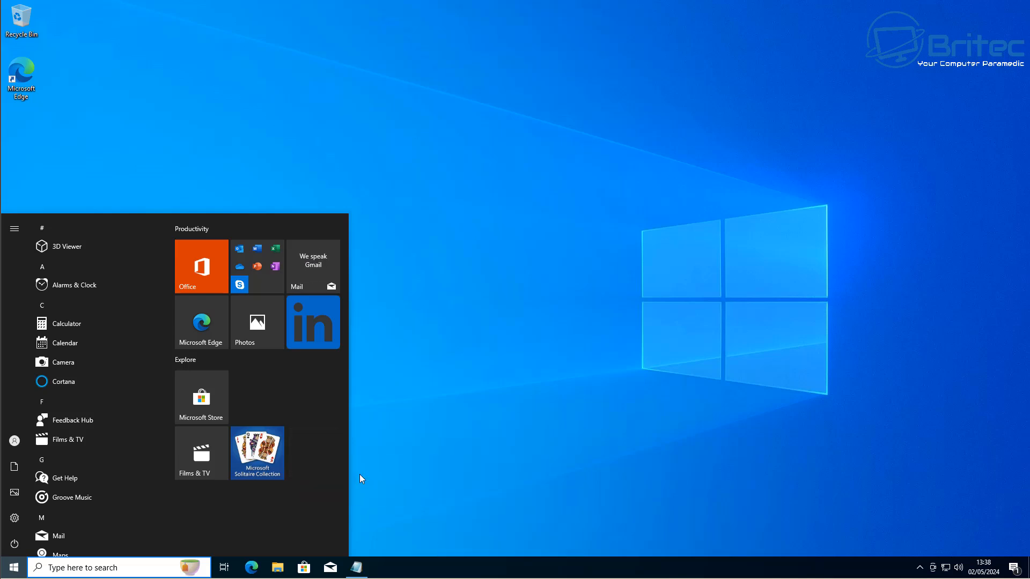
pyautogui.rightClick(250, 460)
pyautogui.click(299, 524)
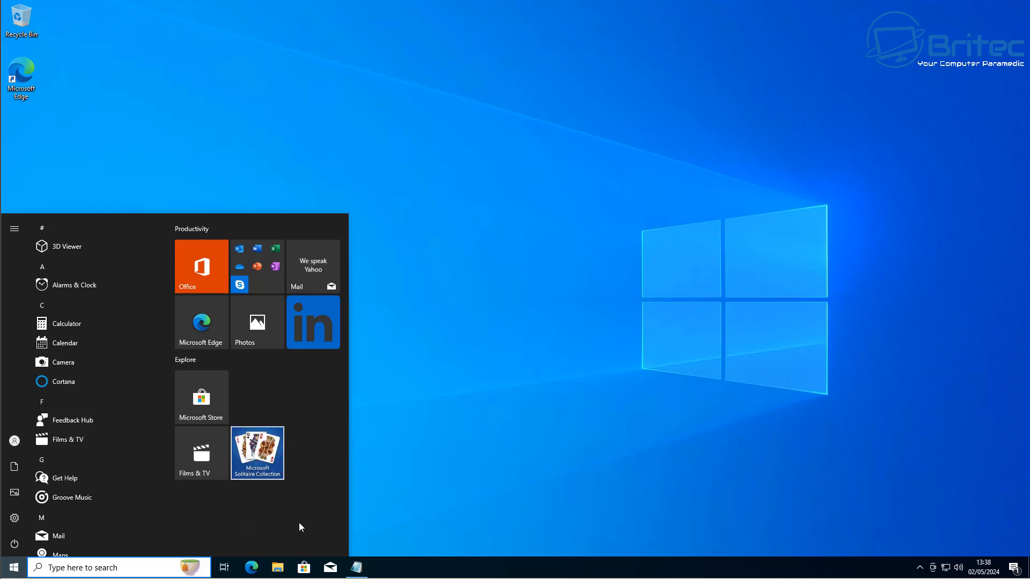
pyautogui.click(299, 409)
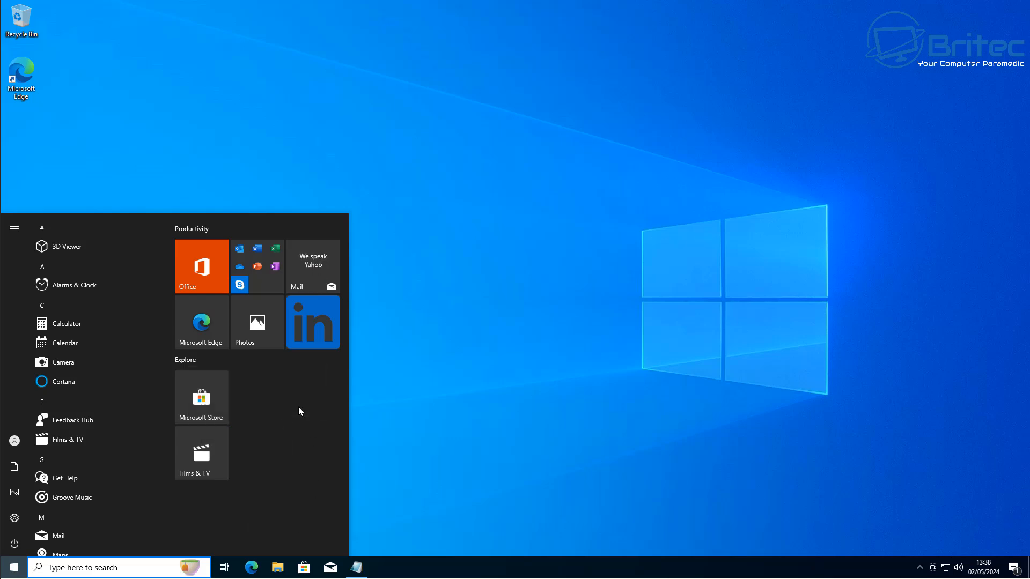
# Unpin the Office apps folder and the Mail tile from the Productivity group in Start.
pyautogui.rightClick(255, 265)
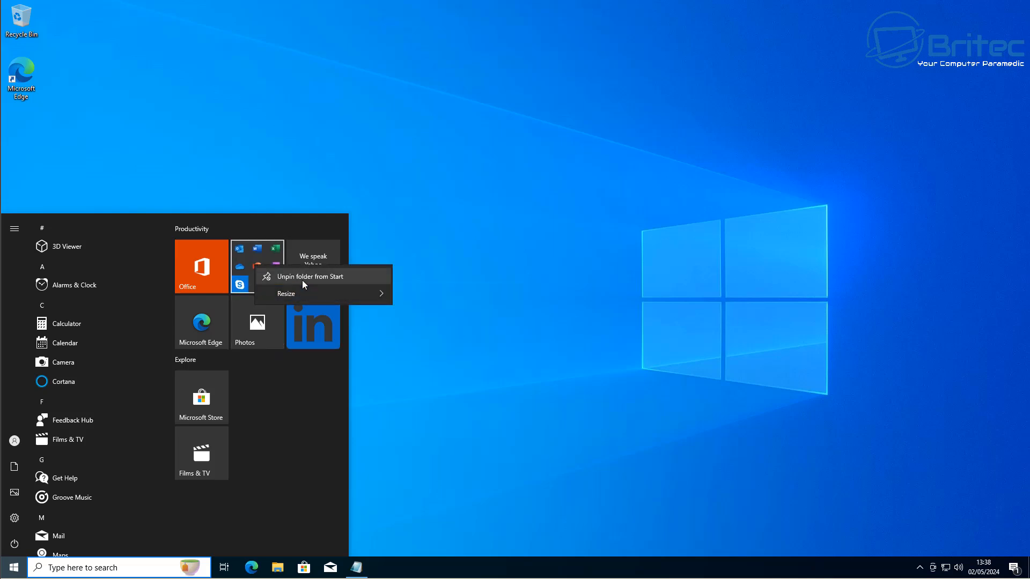
pyautogui.click(302, 278)
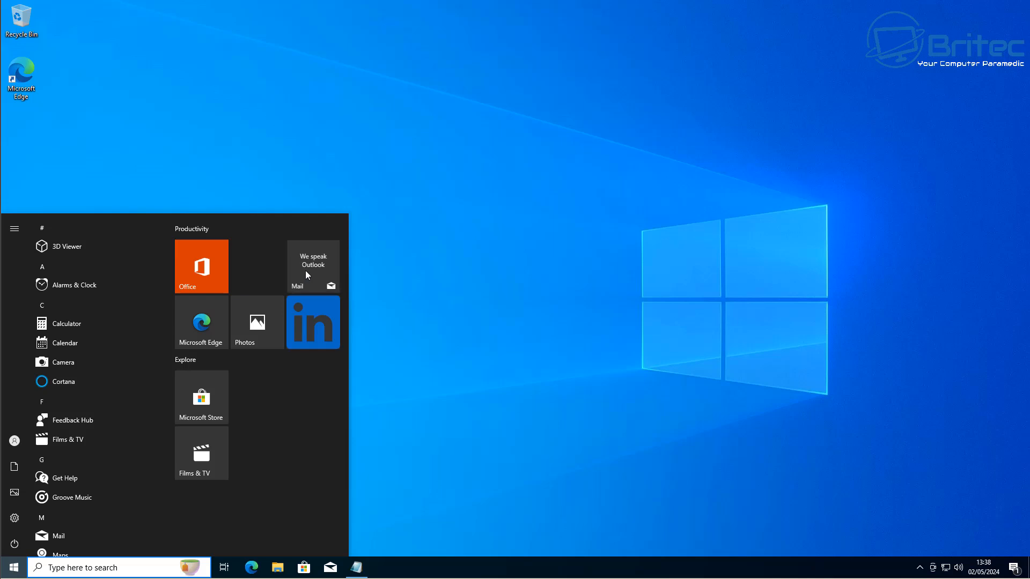
pyautogui.rightClick(305, 271)
pyautogui.click(327, 282)
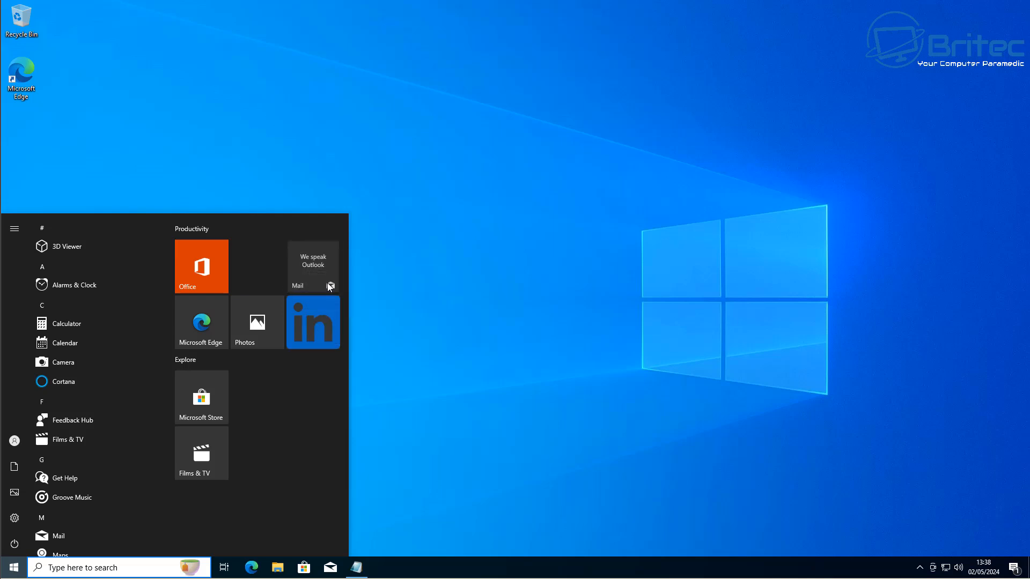
# Uninstall the Office and LinkedIn apps from their tiles in the Productivity group.
pyautogui.rightClick(198, 274)
pyautogui.click(238, 337)
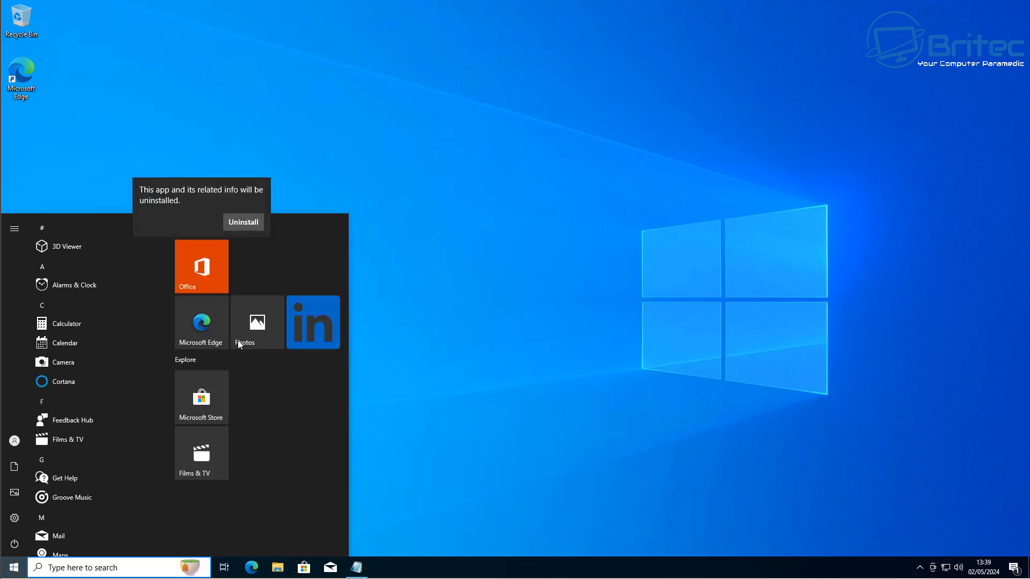
pyautogui.click(243, 222)
pyautogui.rightClick(327, 260)
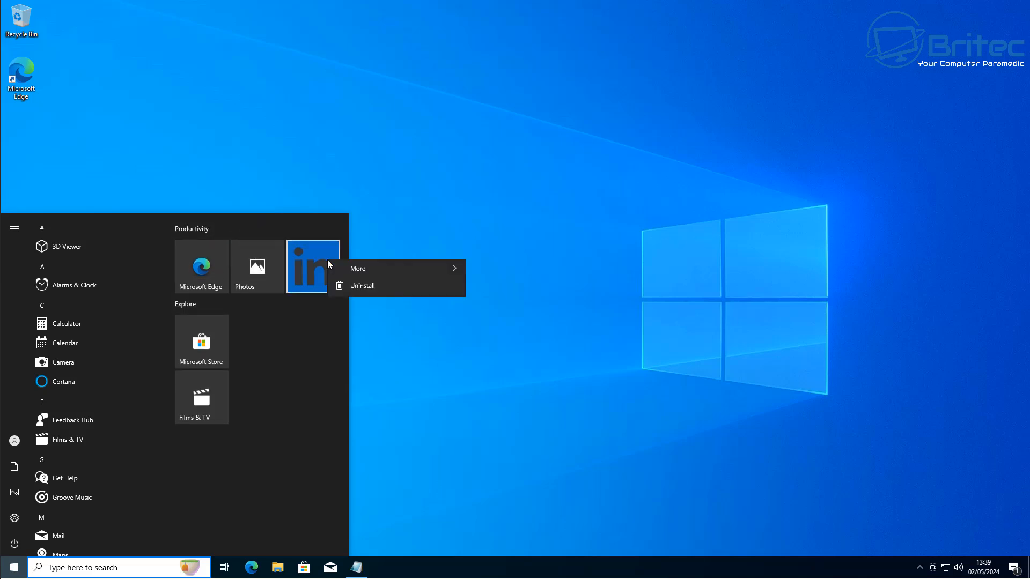
pyautogui.click(351, 322)
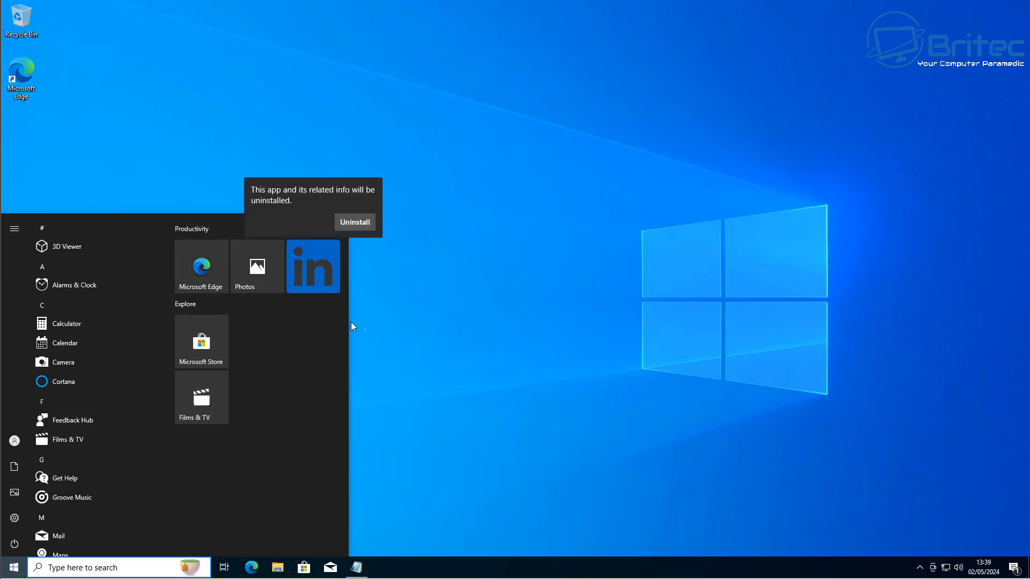
pyautogui.click(347, 223)
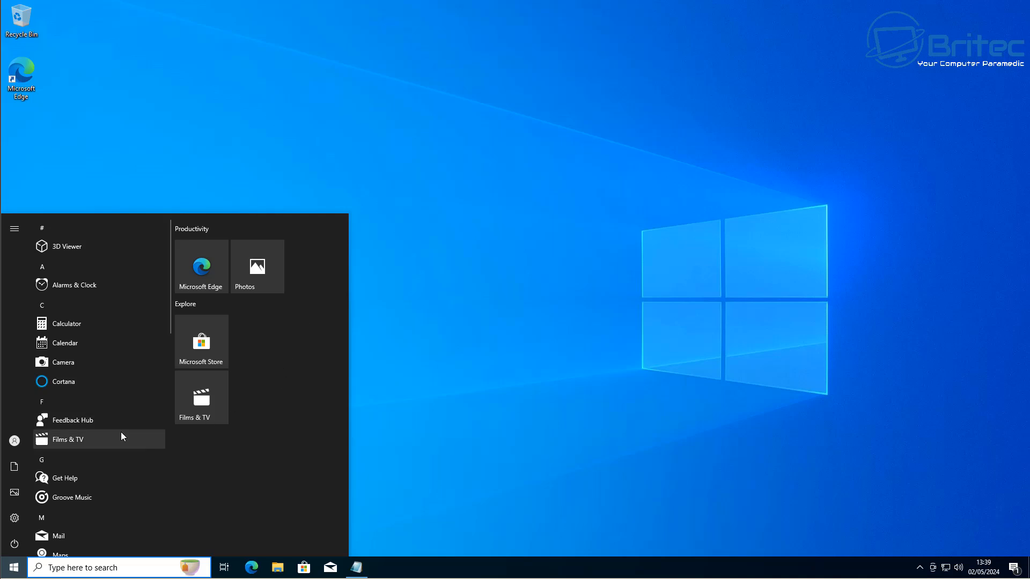
# Look through the Start menu's app list and open the options for Maps.
pyautogui.scroll(-5, 107, 442)
pyautogui.scroll(3, 108, 442)
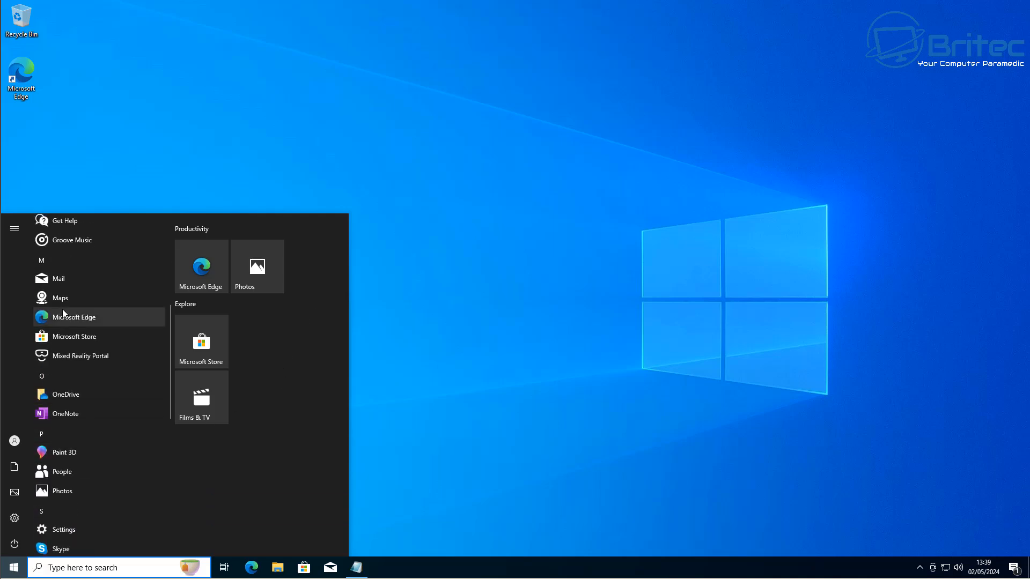
pyautogui.rightClick(62, 298)
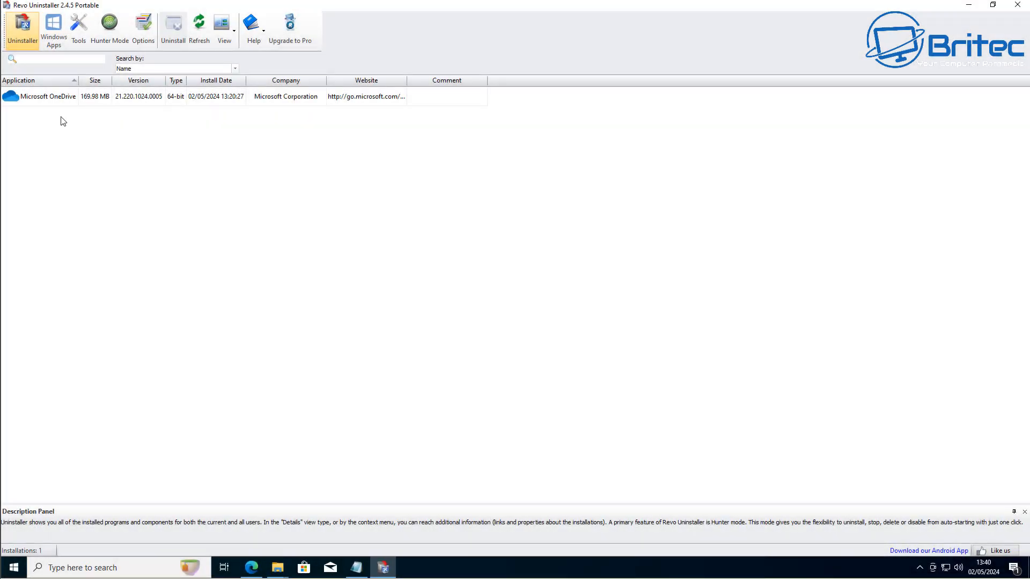
# Uninstall Microsoft OneDrive and scan for its leftovers in Advanced mode.
pyautogui.click(53, 99)
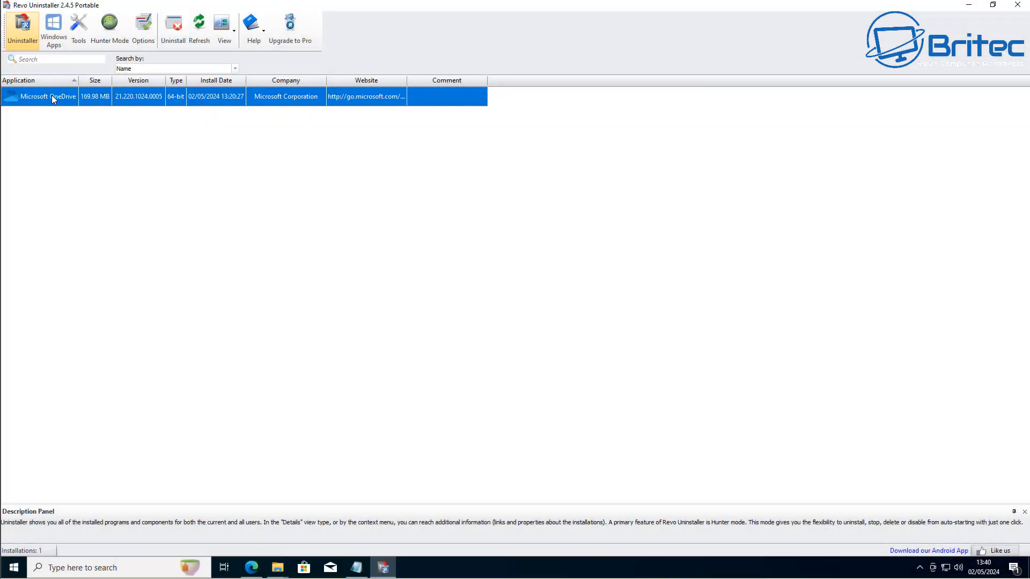
pyautogui.click(181, 38)
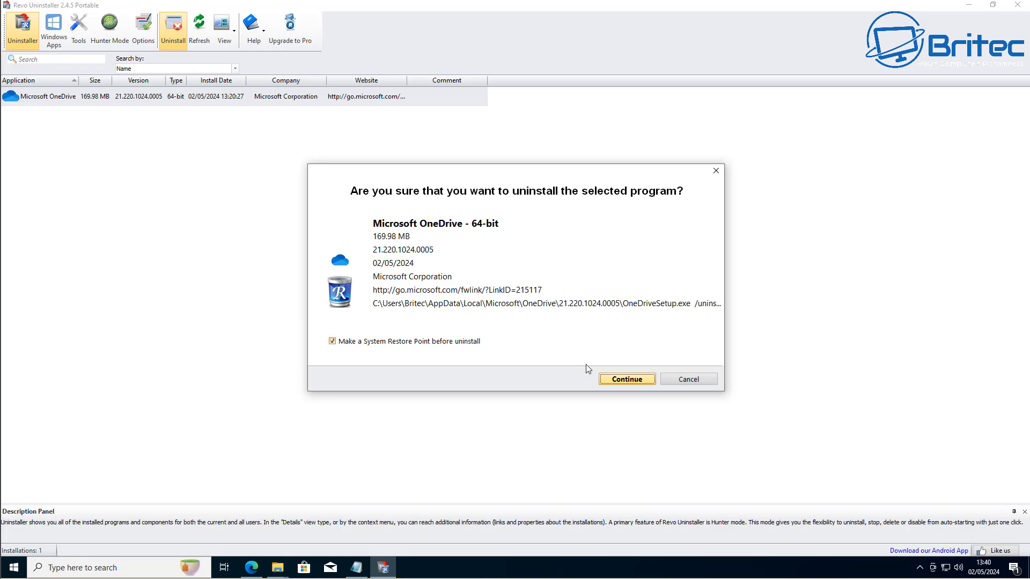
pyautogui.click(627, 379)
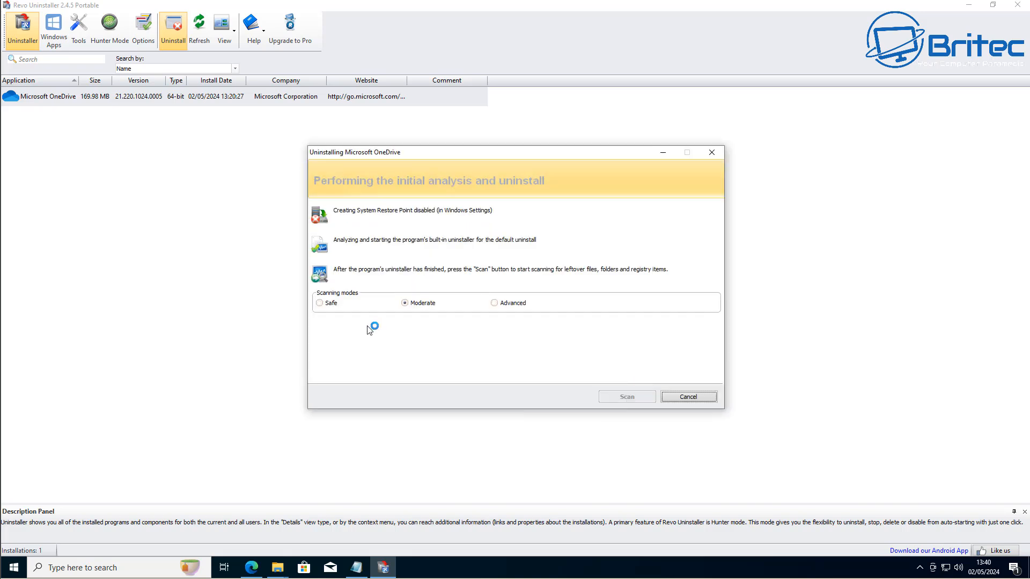
pyautogui.click(506, 304)
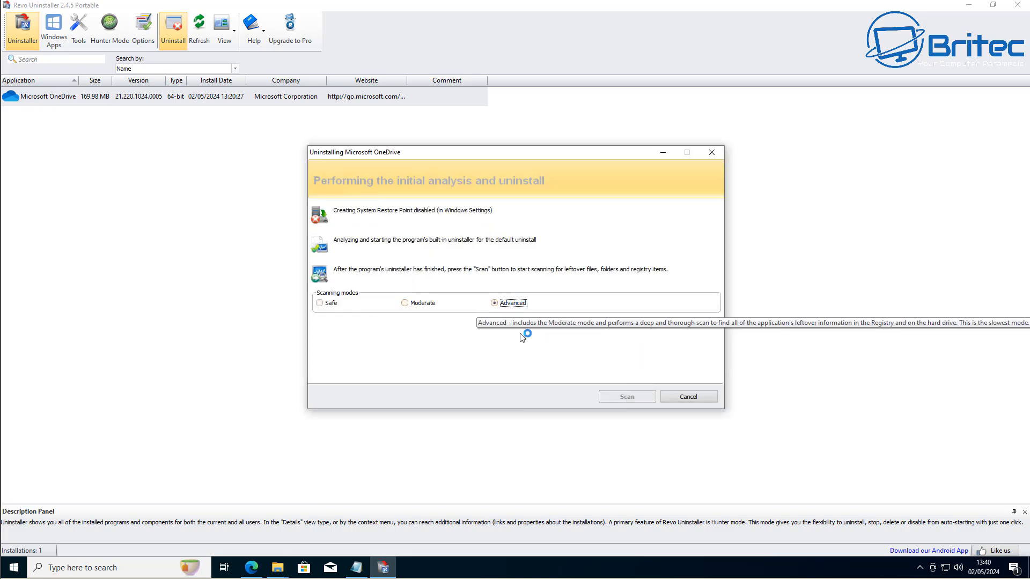
pyautogui.click(632, 397)
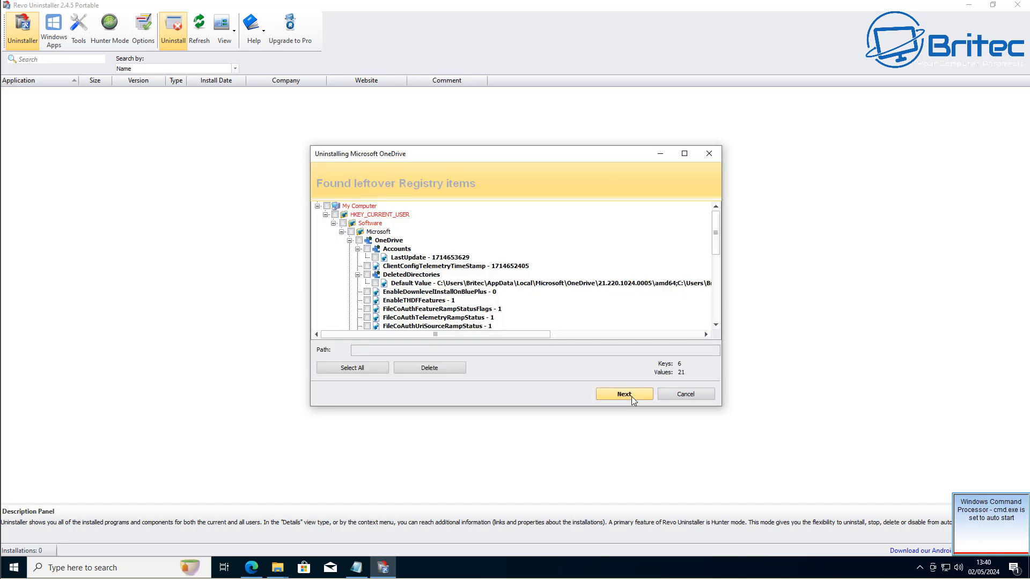
# Delete all leftover registry items found for Microsoft OneDrive.
pyautogui.click(352, 368)
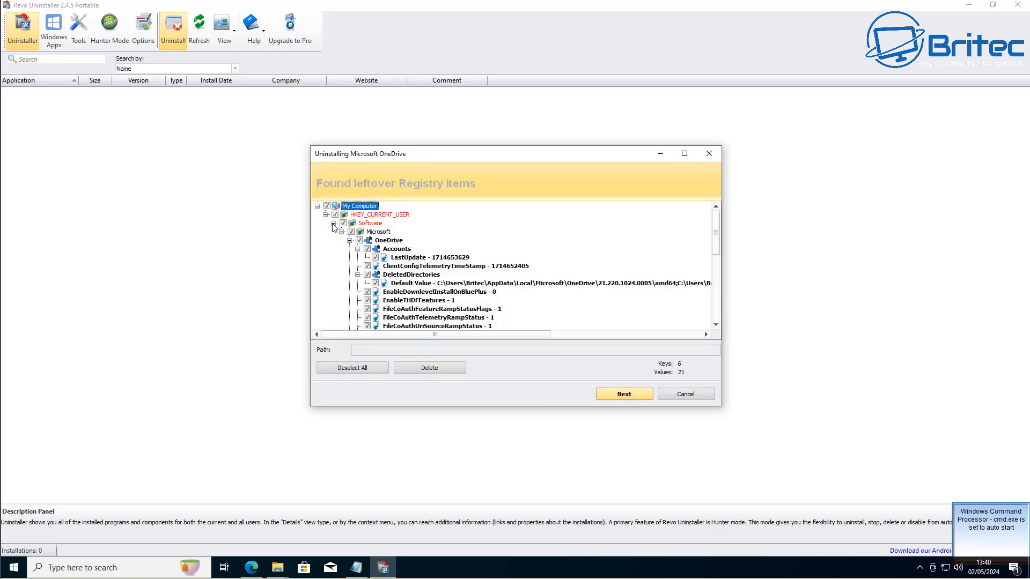
pyautogui.click(433, 373)
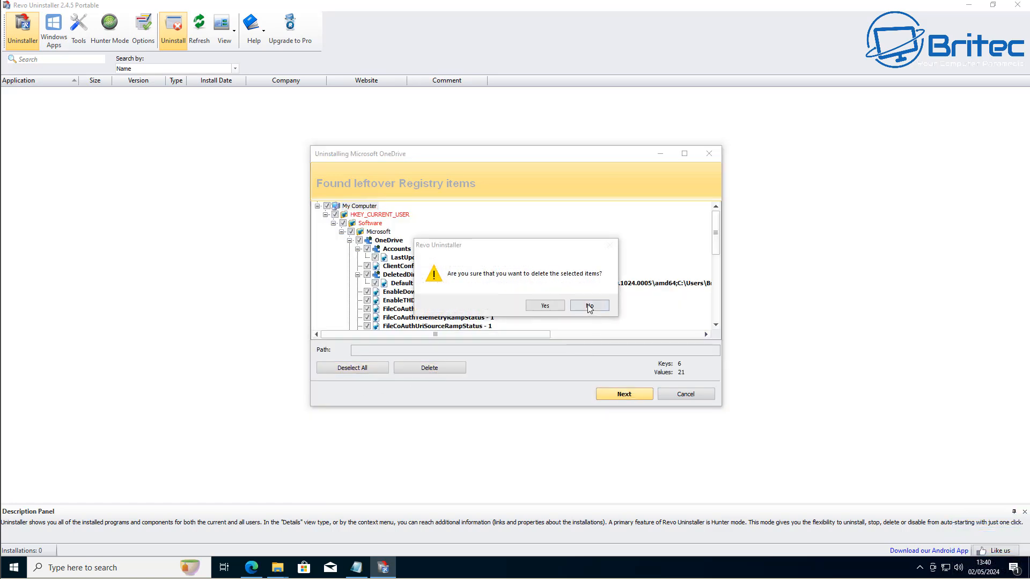
pyautogui.click(538, 309)
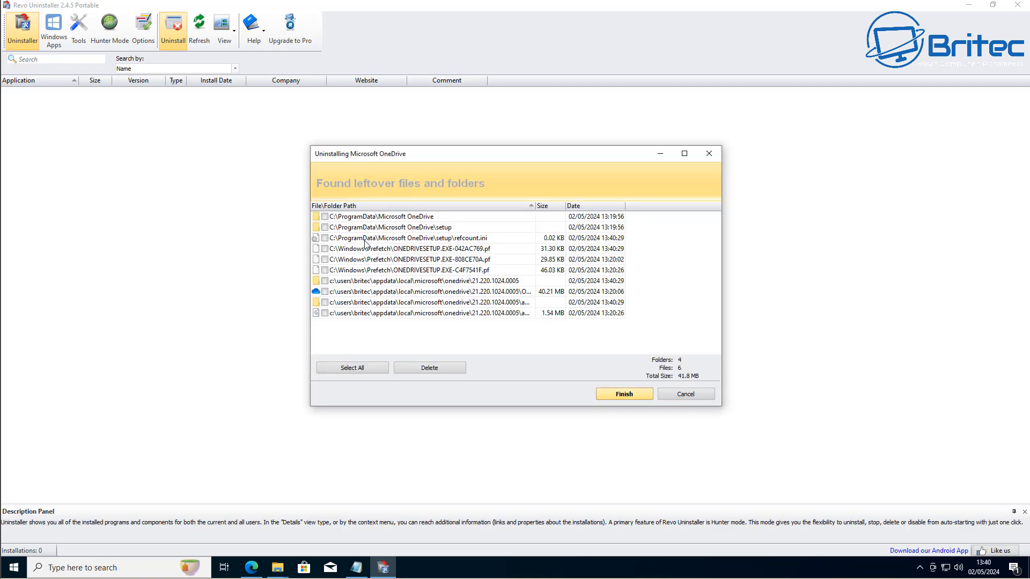
# Delete all leftover OneDrive files and folders, repeating the deletion for the items that remain.
pyautogui.click(358, 376)
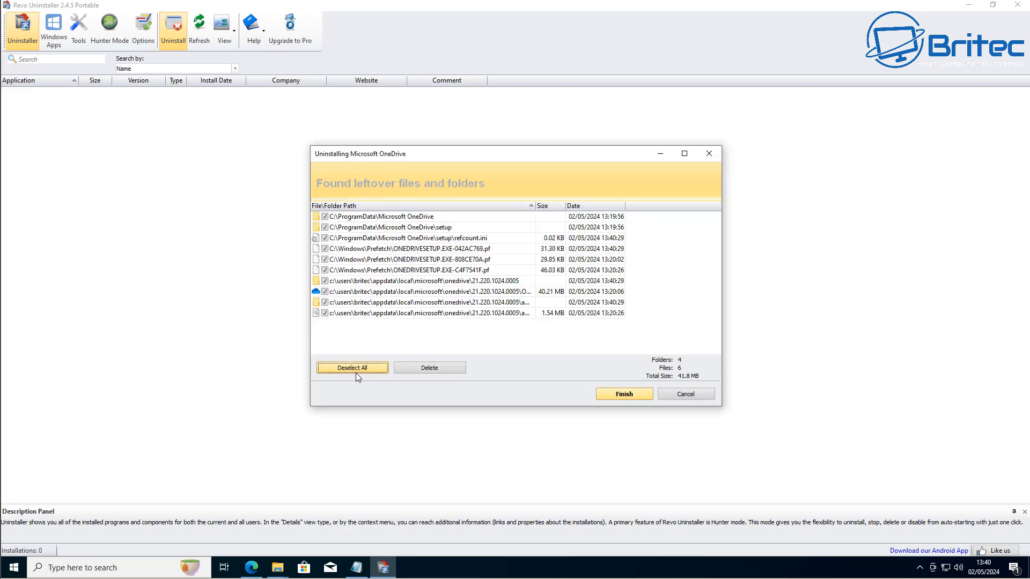
pyautogui.click(441, 369)
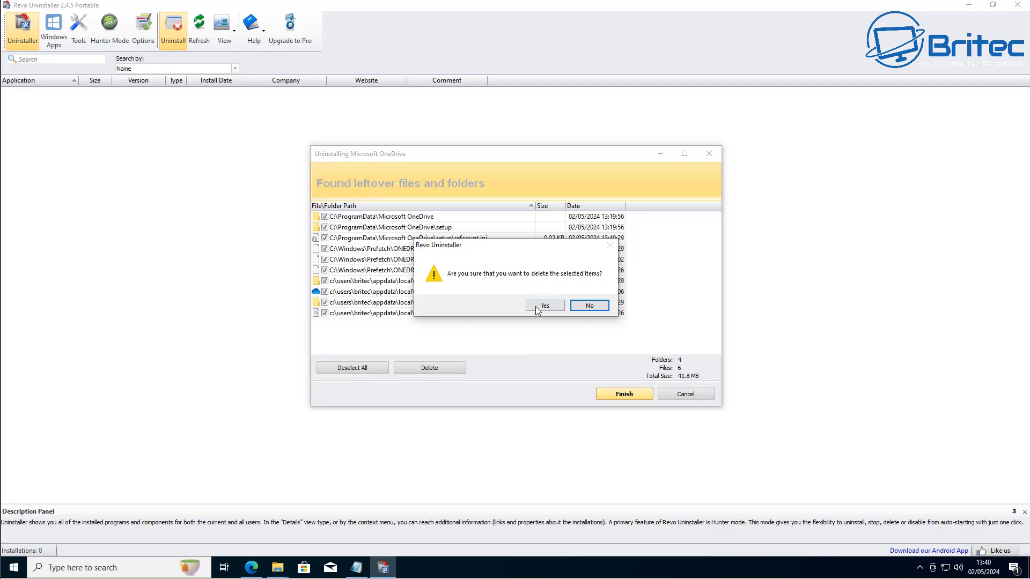
pyautogui.click(536, 310)
pyautogui.click(601, 308)
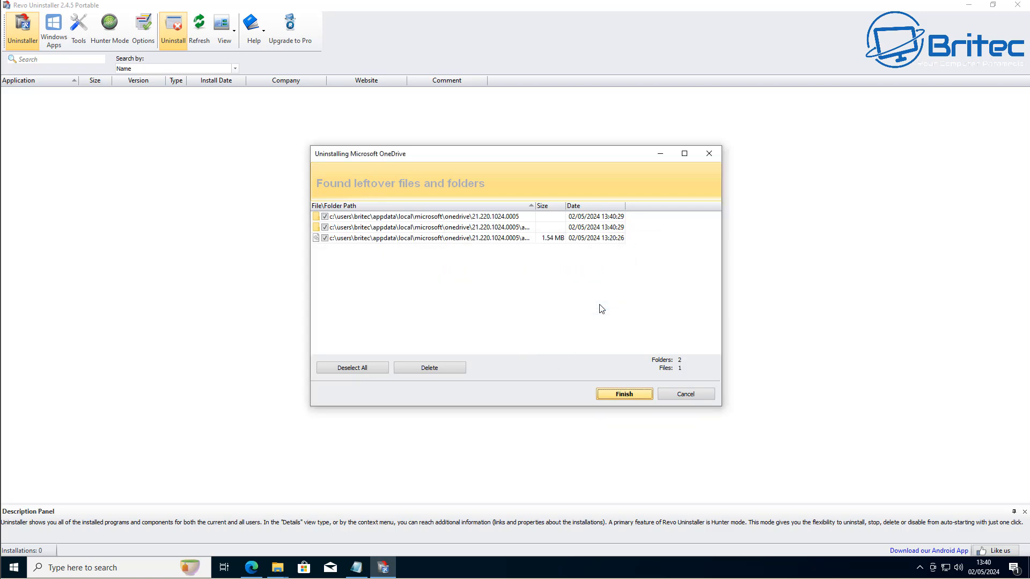
pyautogui.click(423, 372)
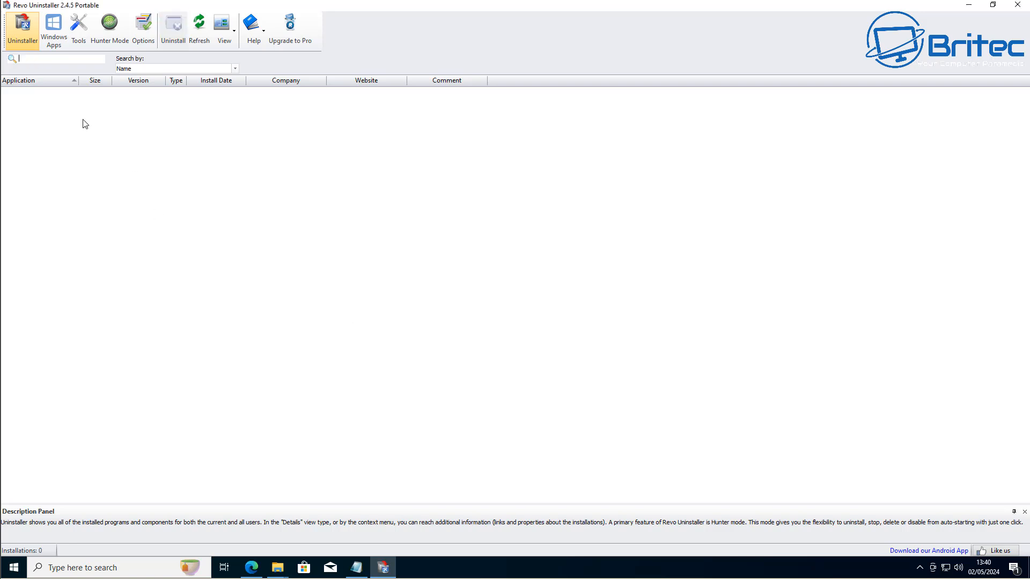
# Uninstall Cortana from the list of Windows apps without making a system restore point.
pyautogui.click(60, 30)
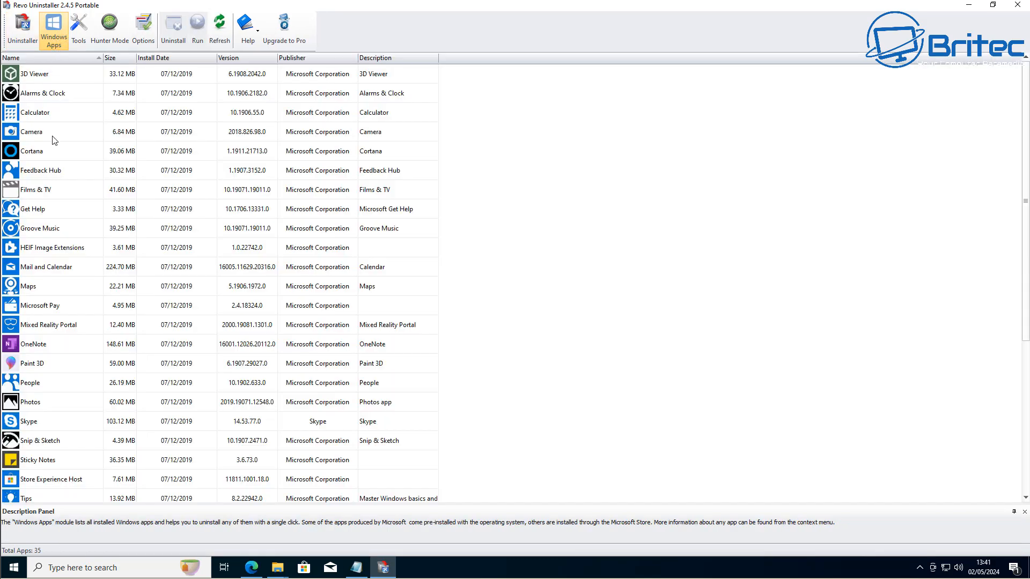
pyautogui.click(47, 152)
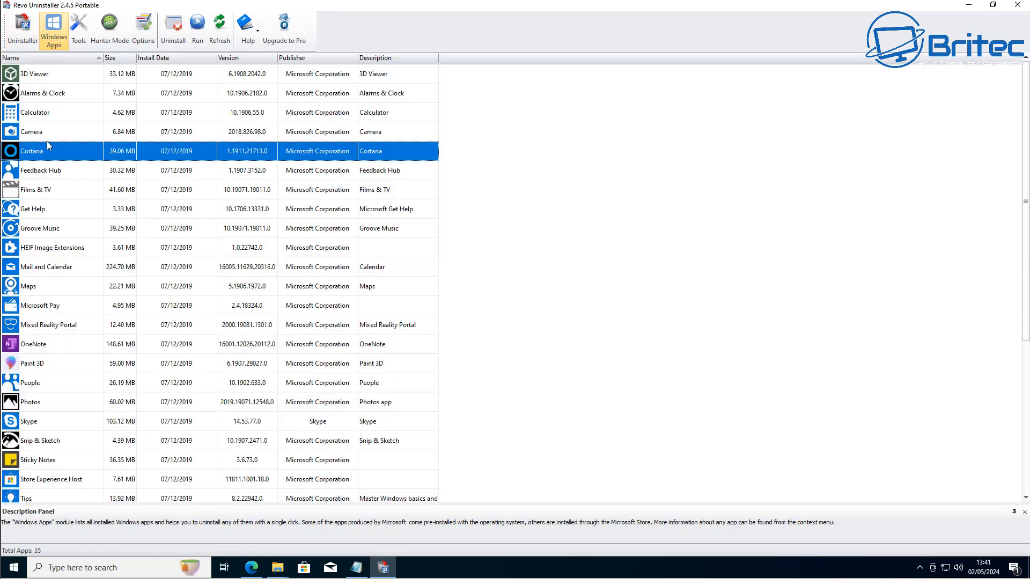
pyautogui.click(174, 35)
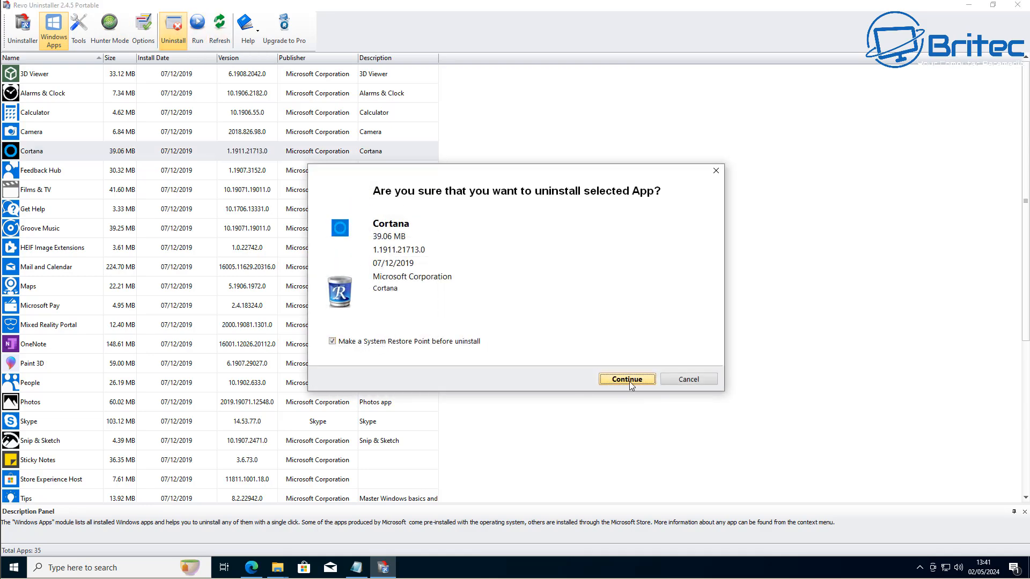
pyautogui.click(362, 342)
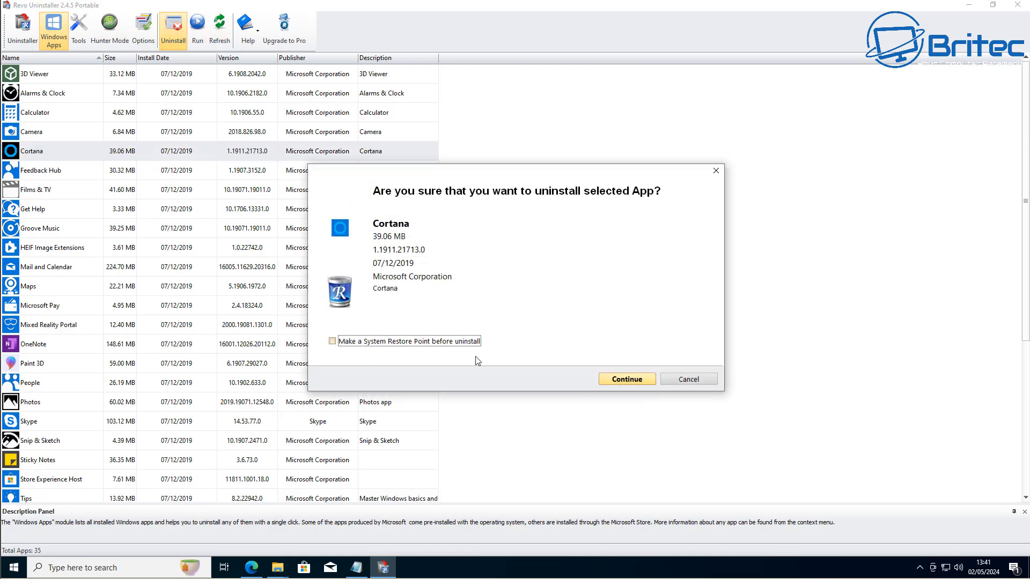
pyautogui.click(613, 379)
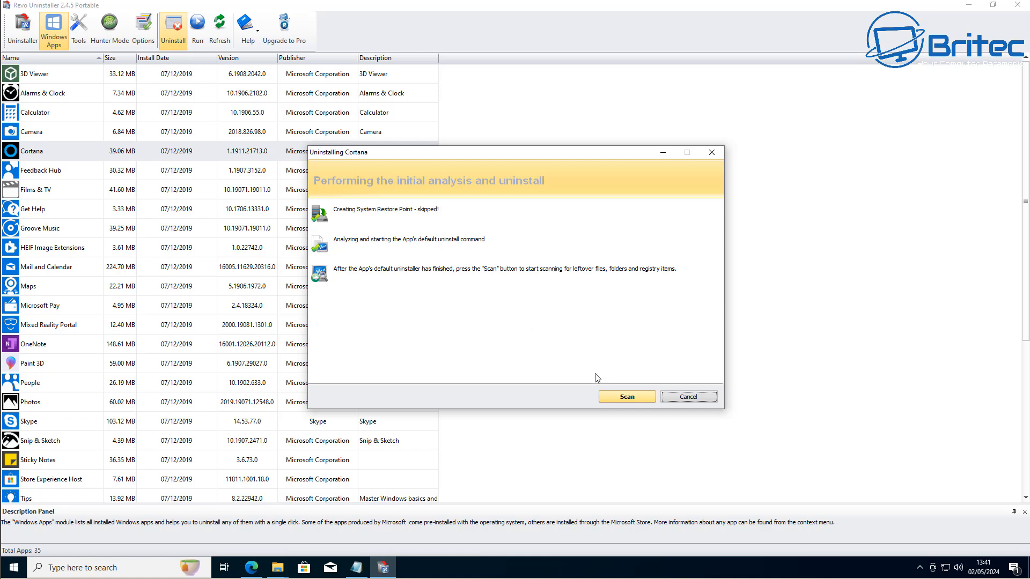
# Scan for Cortana's leftovers and delete all the registry items found.
pyautogui.click(625, 397)
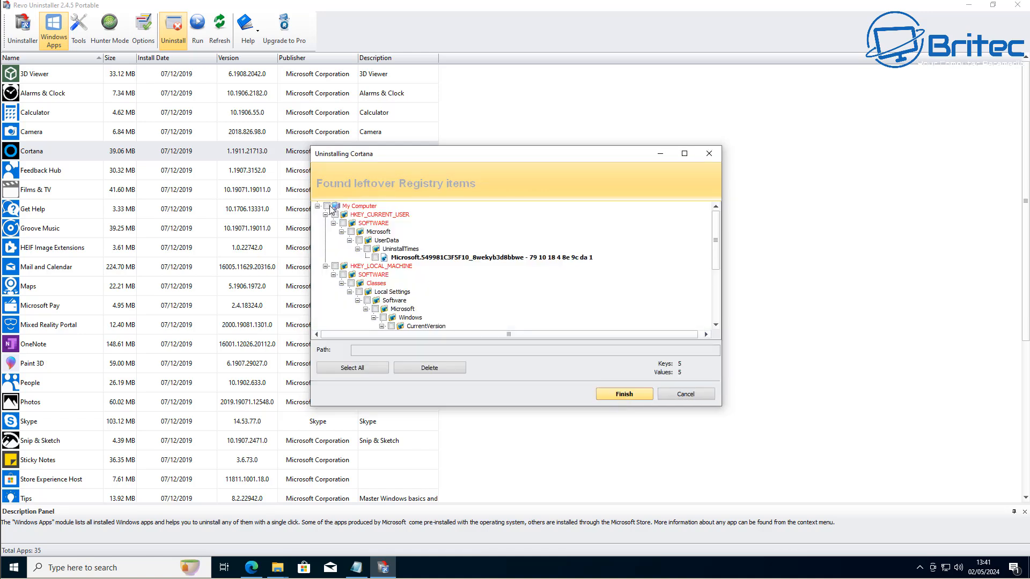
pyautogui.click(327, 206)
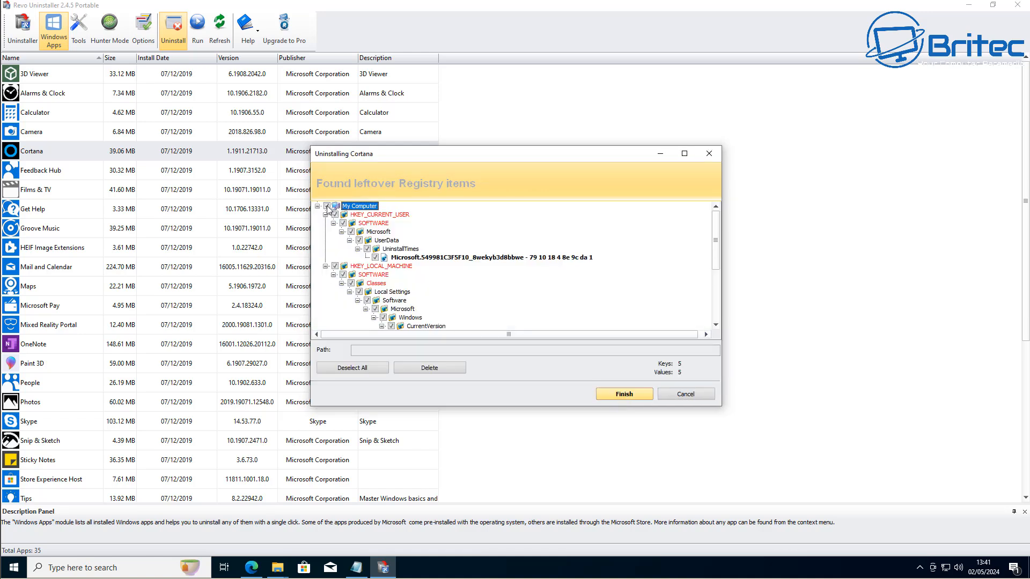
pyautogui.click(436, 369)
pyautogui.click(546, 308)
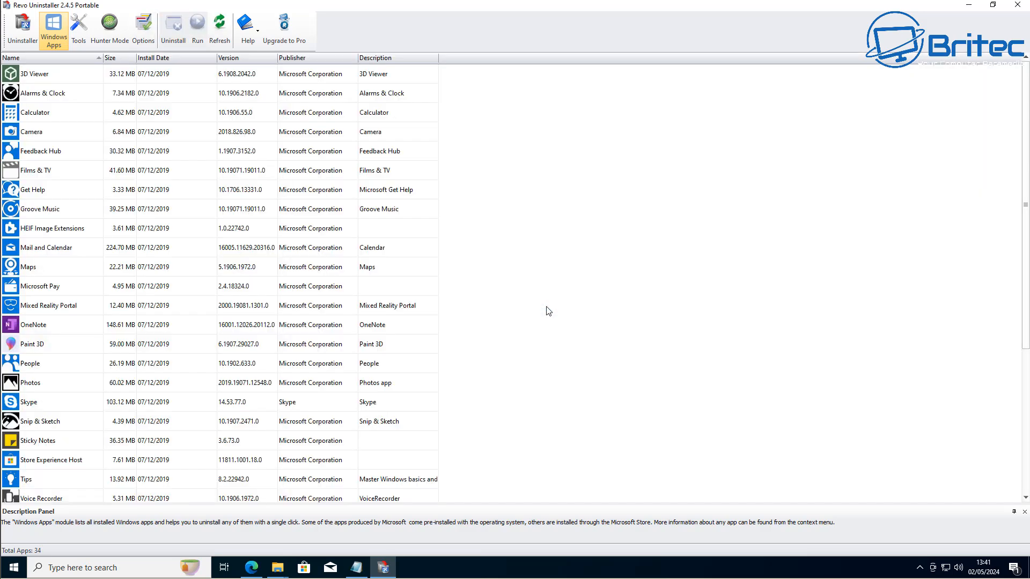
# Uninstall Feedback Hub without making a system restore point and delete all its leftover registry items.
pyautogui.click(47, 152)
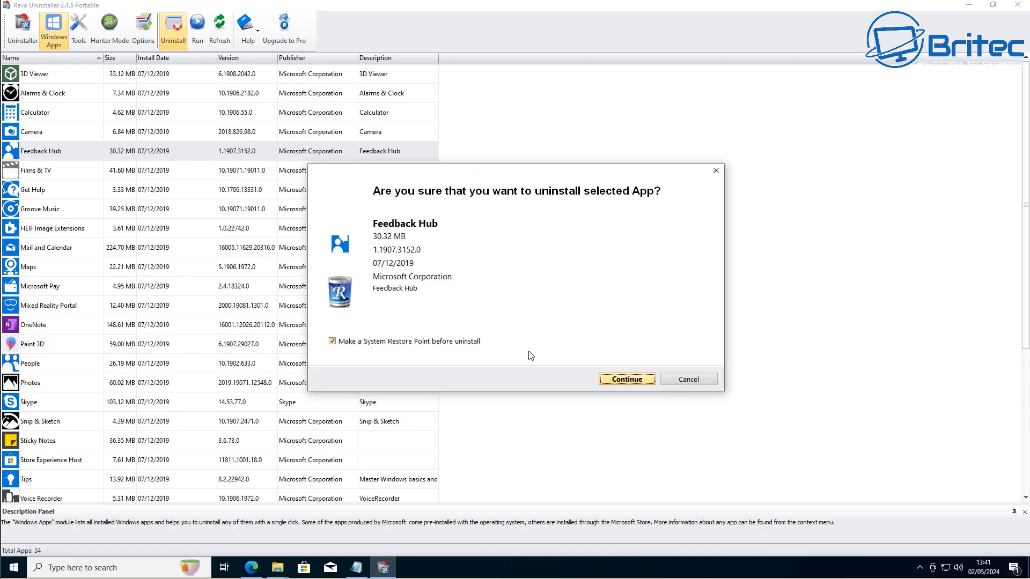
pyautogui.click(334, 341)
pyautogui.click(614, 380)
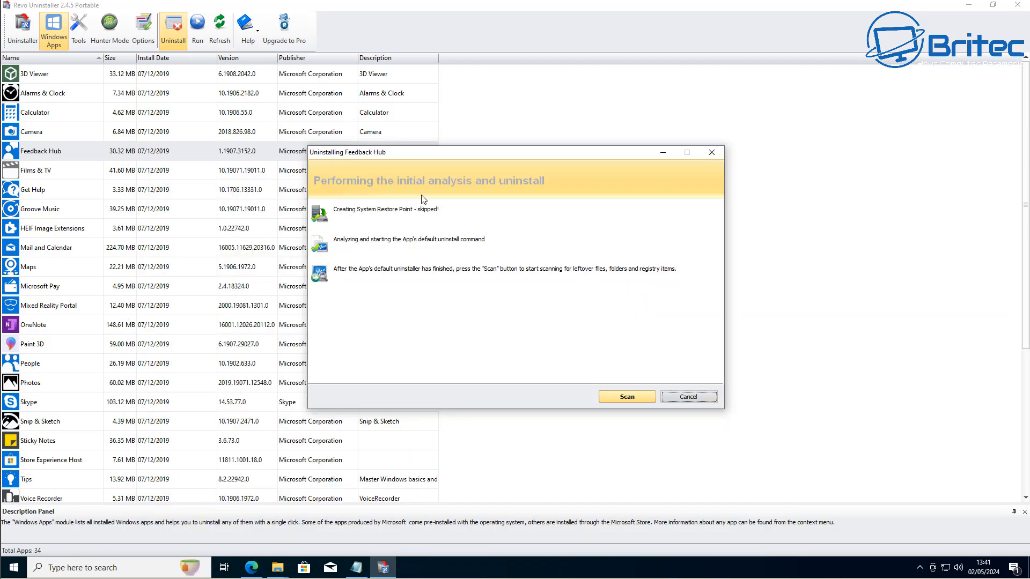
pyautogui.click(631, 396)
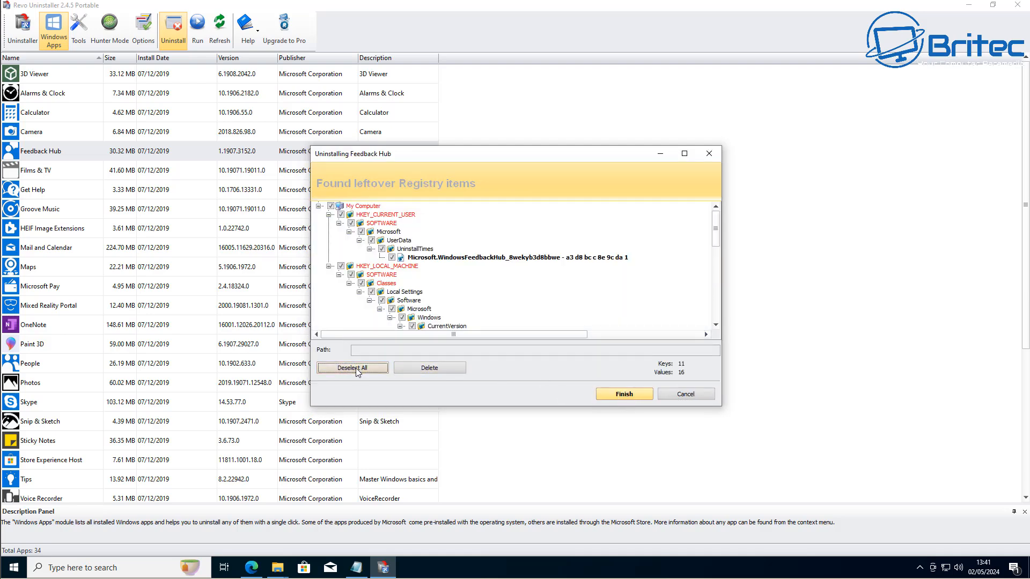
pyautogui.click(355, 368)
pyautogui.click(439, 368)
pyautogui.click(539, 307)
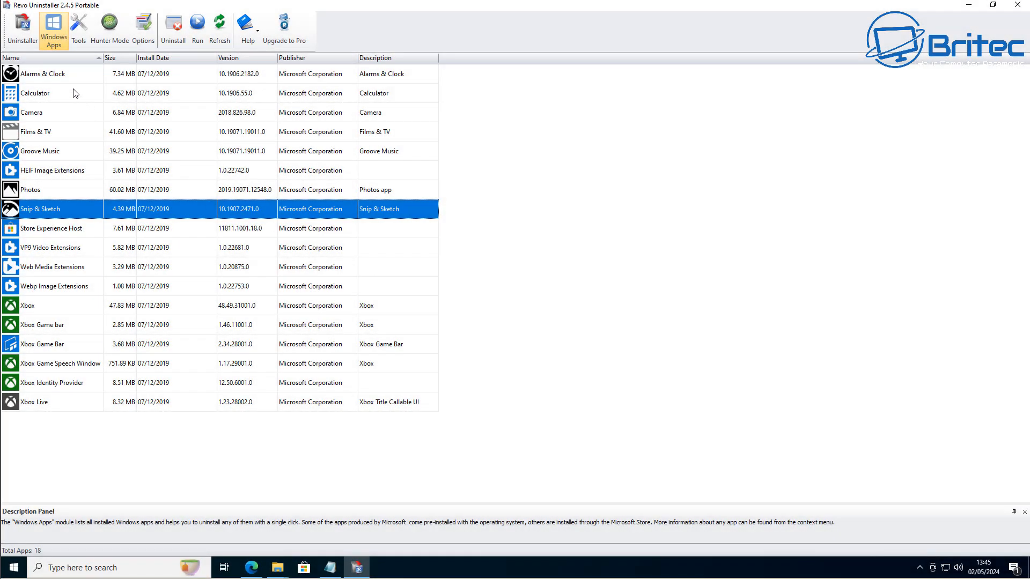
# Check the remaining programs and Windows apps, and close Revo Uninstaller and the open File Explorer windows.
pyautogui.click(25, 30)
pyautogui.click(52, 39)
pyautogui.click(1018, 8)
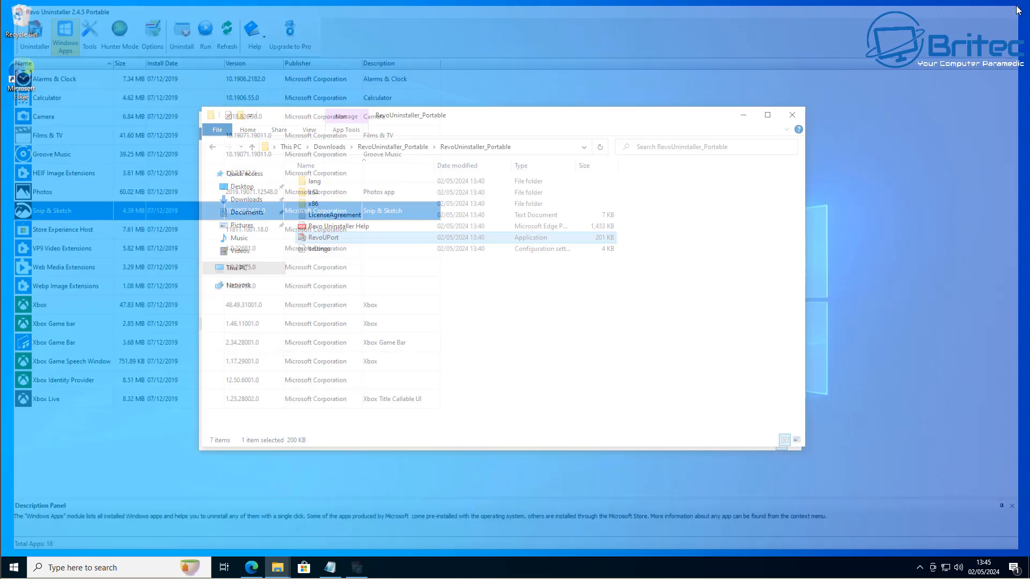
pyautogui.click(802, 116)
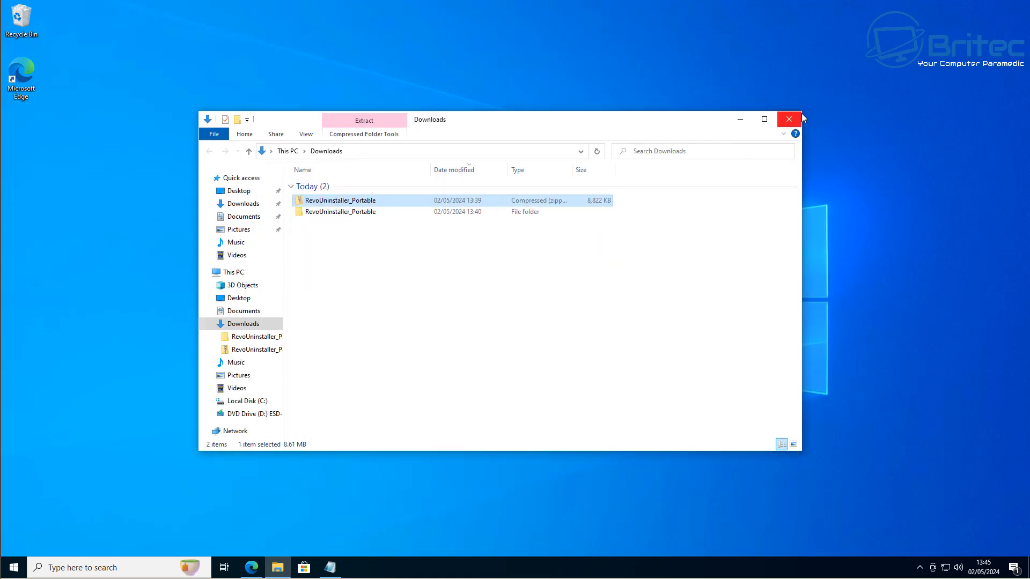
pyautogui.click(802, 115)
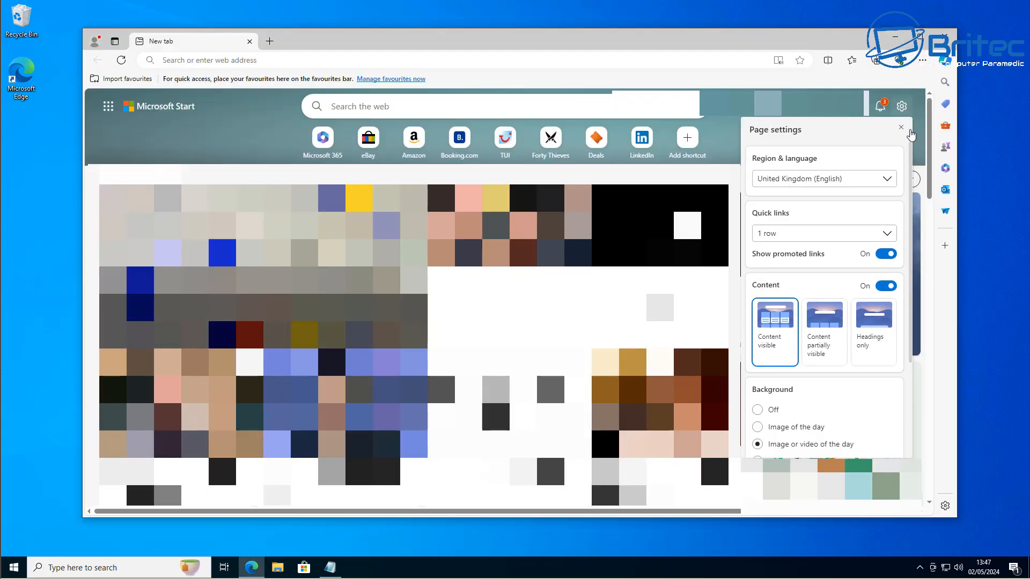
# Turn off Show promoted links and Content in the page settings of Microsoft Edge's new tab page.
pyautogui.click(885, 255)
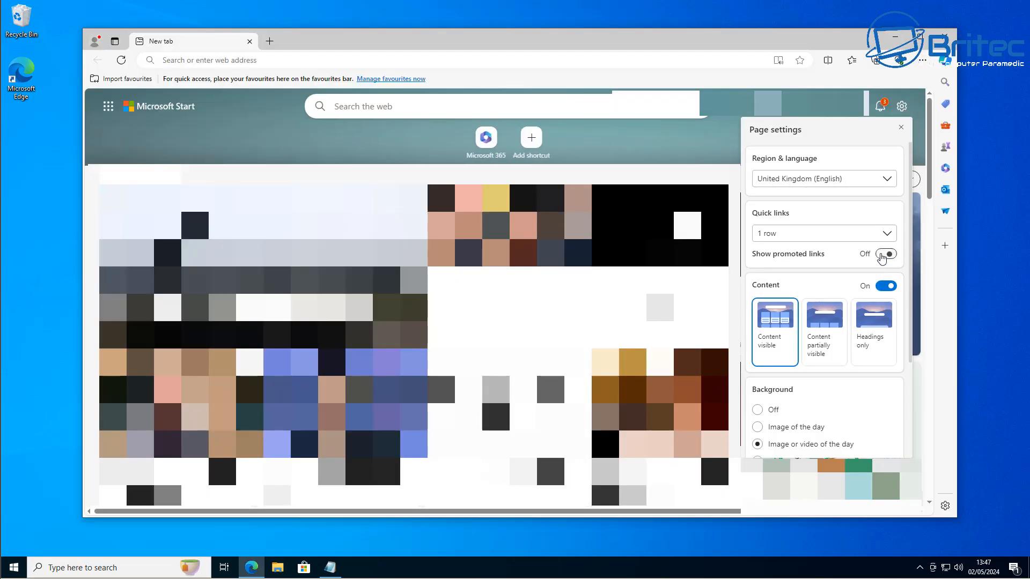
pyautogui.click(886, 287)
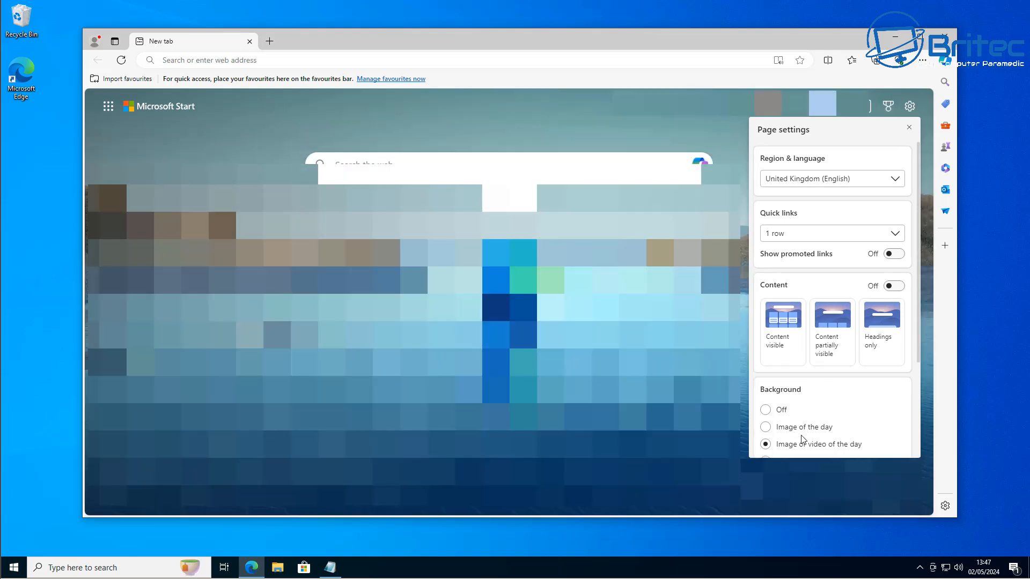
# Set the new tab page background to Off and turn off Show weather.
pyautogui.scroll(-1, 764, 432)
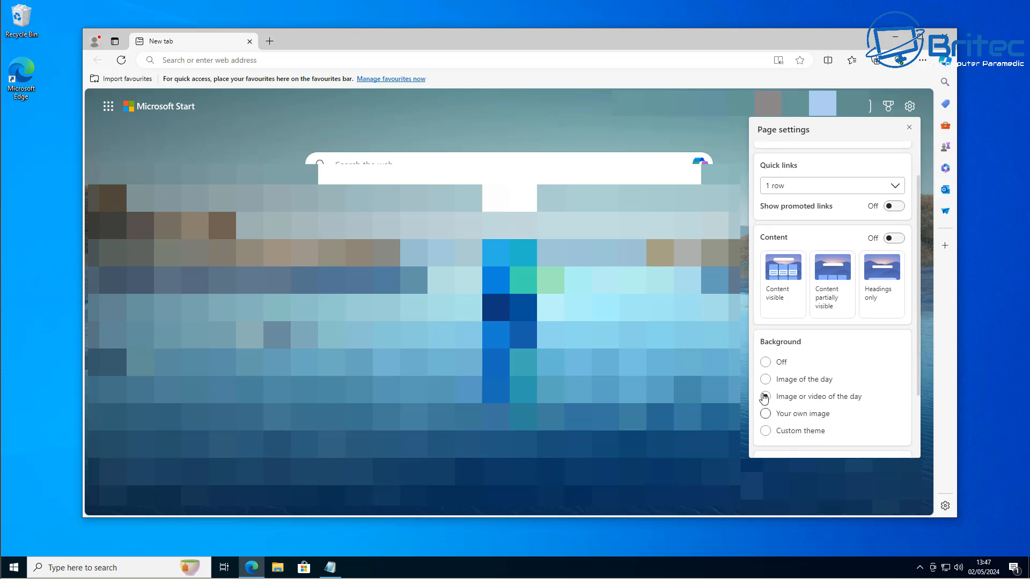
pyautogui.click(766, 363)
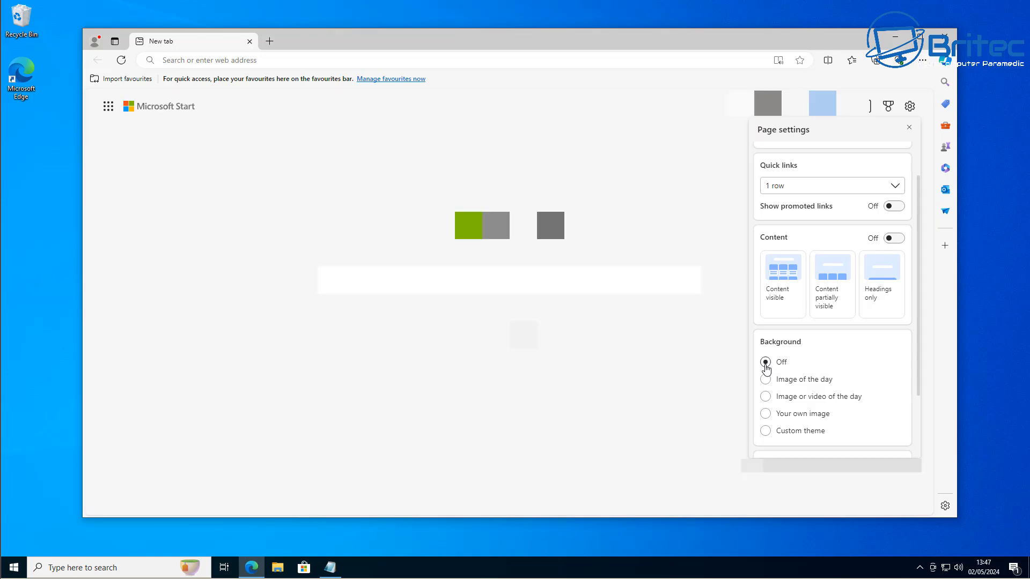
pyautogui.click(773, 381)
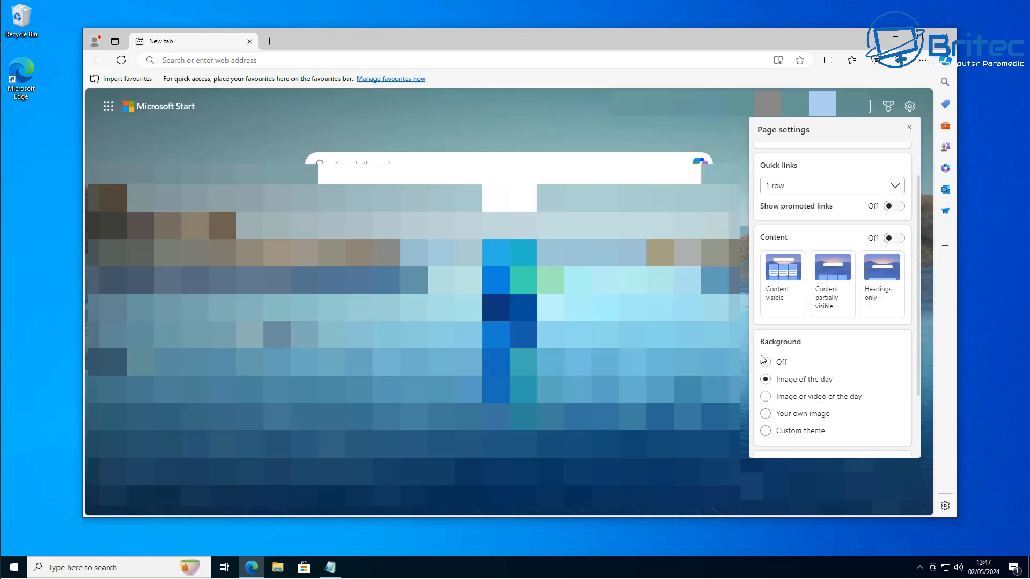
pyautogui.click(767, 363)
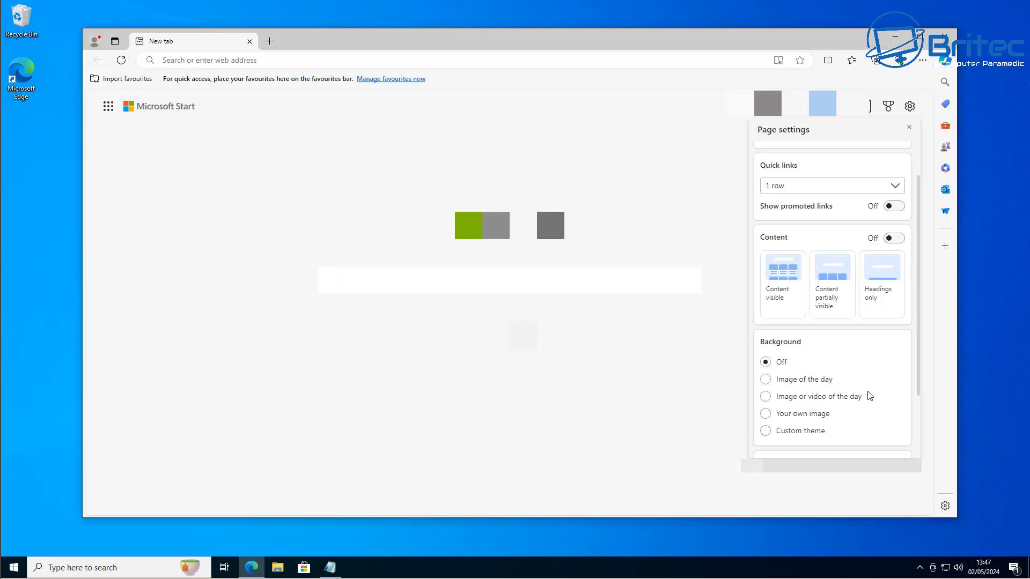
pyautogui.scroll(-2, 868, 395)
pyautogui.click(893, 378)
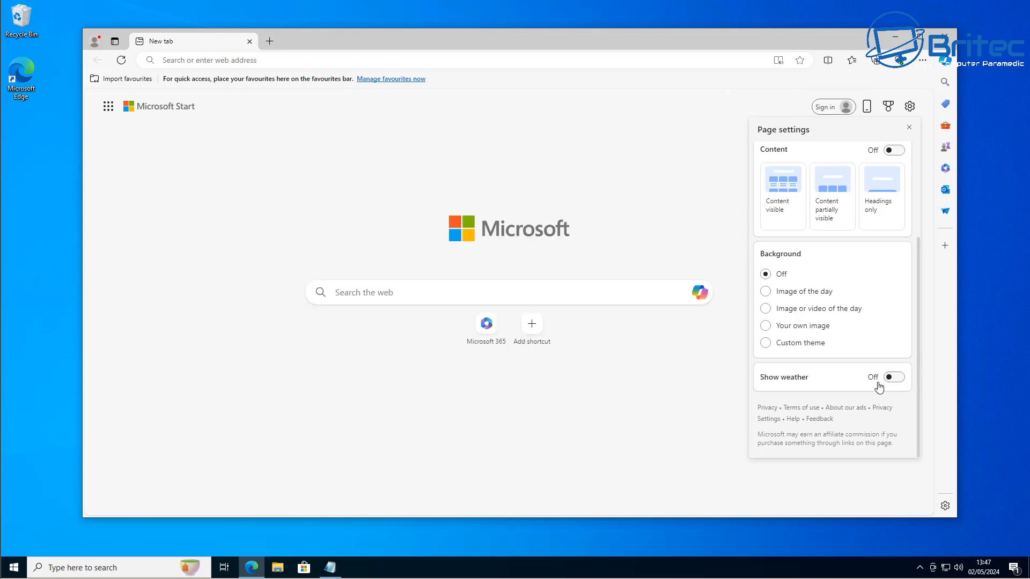
pyautogui.scroll(3, 882, 382)
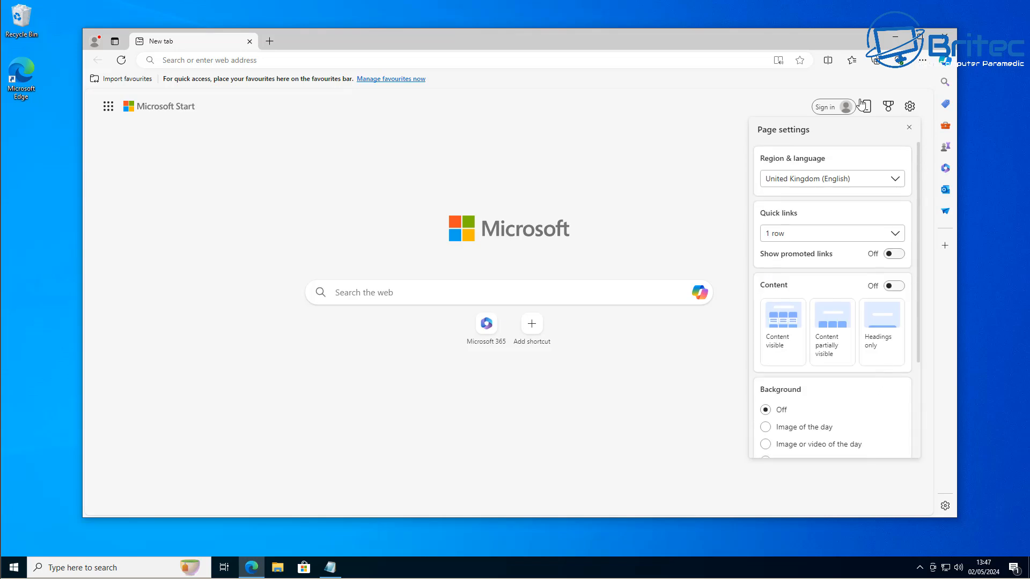
# Close the new tab page settings, open Microsoft Edge's settings and turn off Always show sidebar.
pyautogui.click(696, 109)
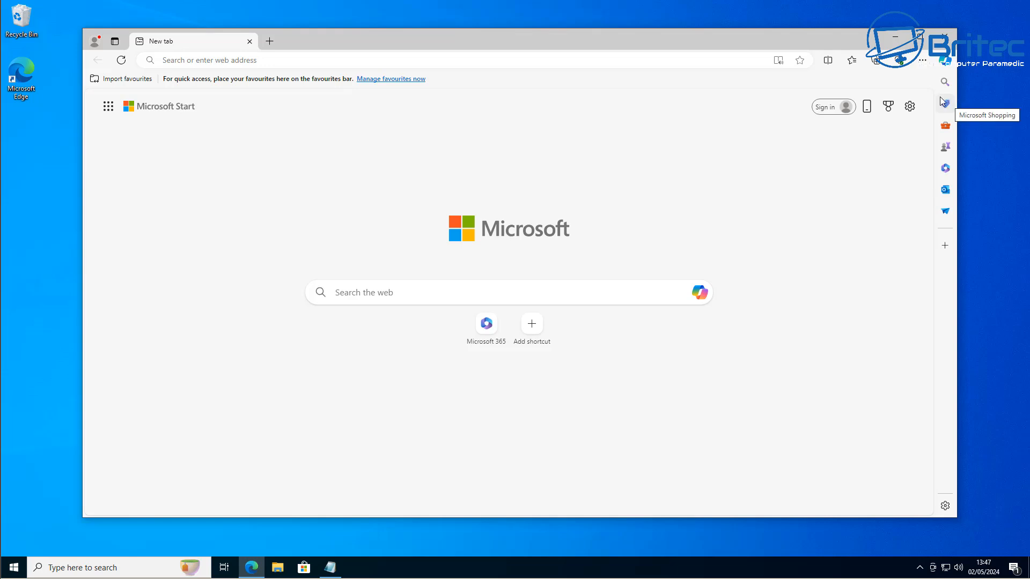
pyautogui.click(923, 60)
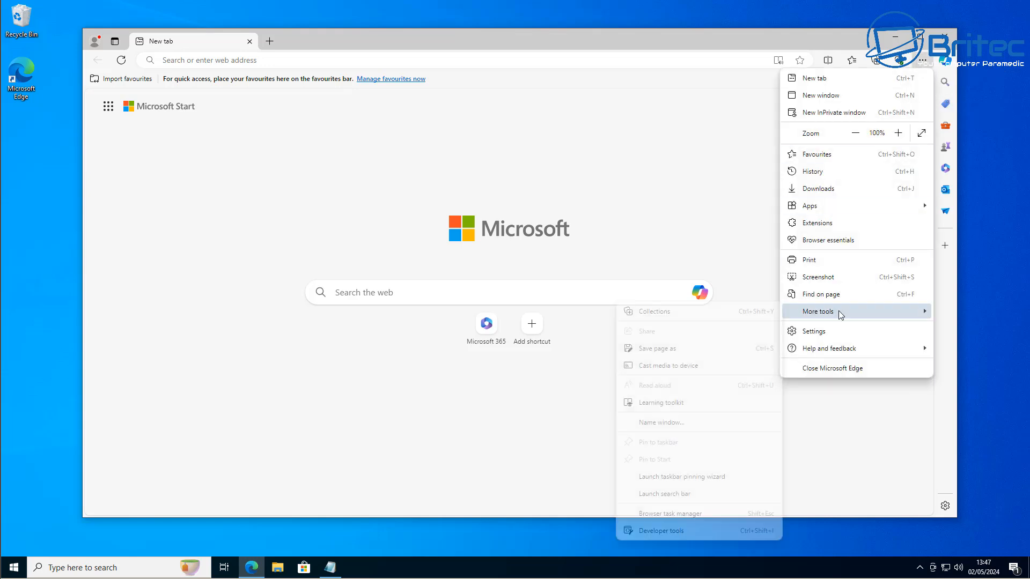
pyautogui.click(827, 331)
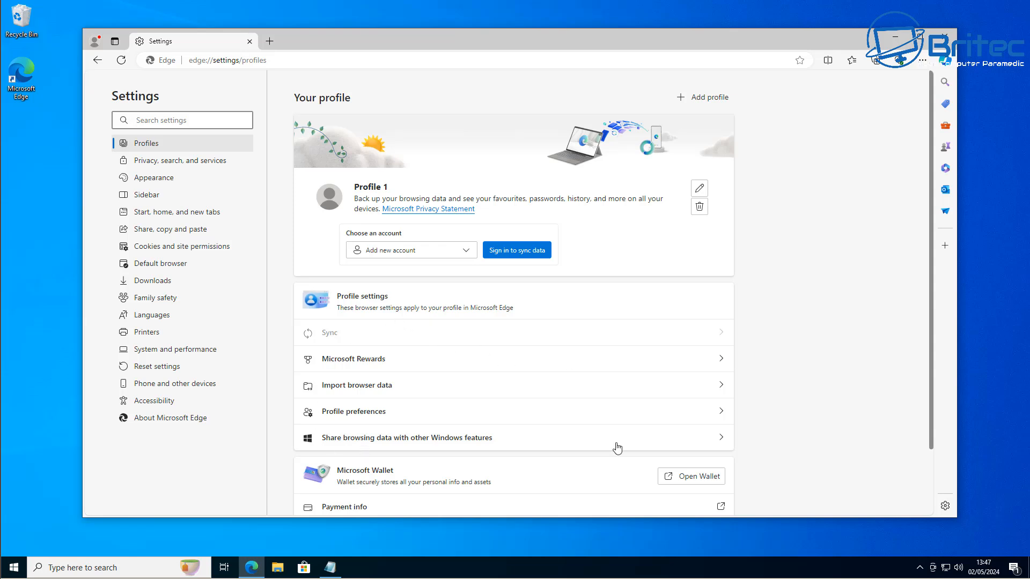
pyautogui.click(945, 507)
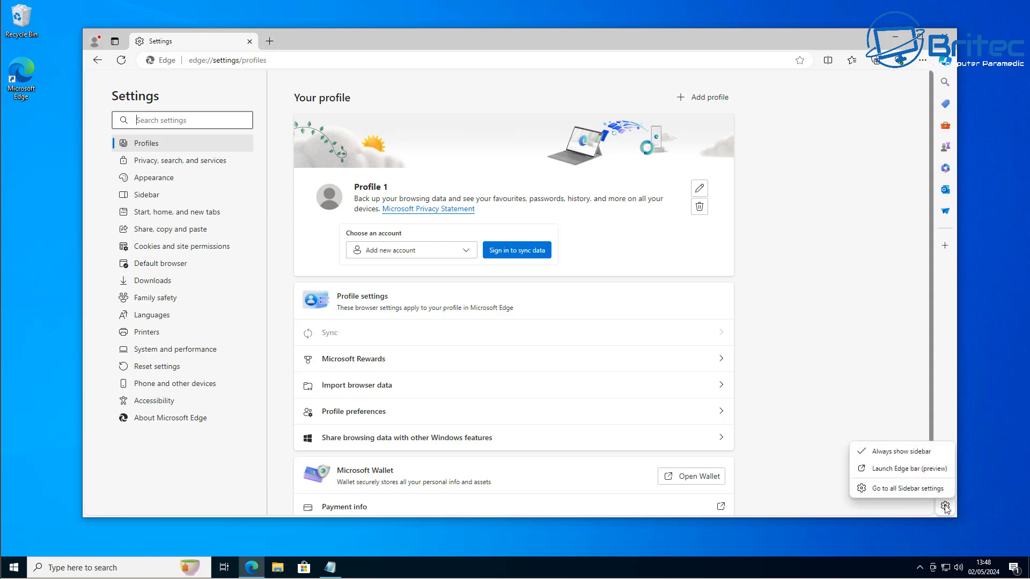
pyautogui.click(863, 452)
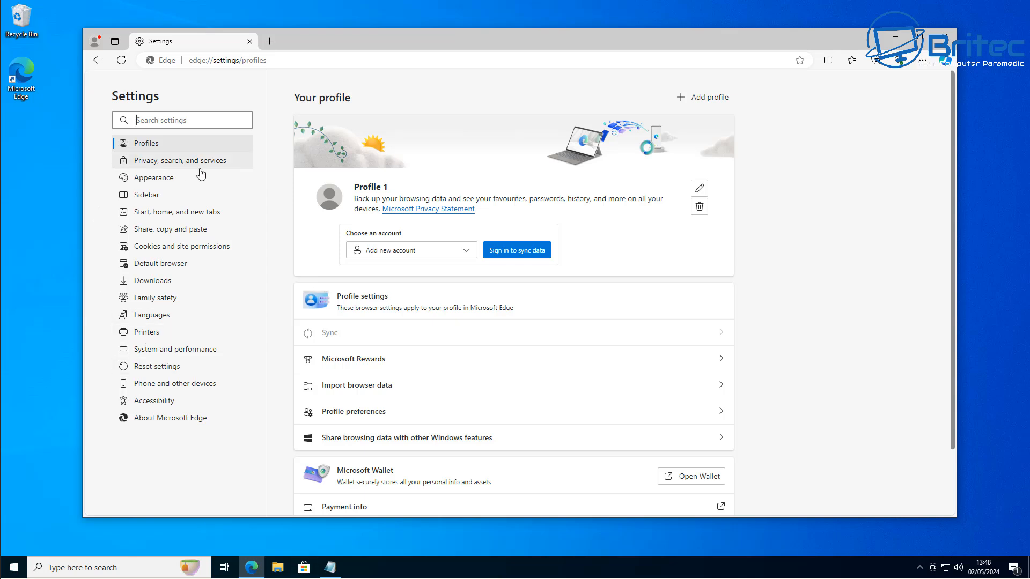
# Set Edge's tracking prevention to Strict and turn on sending "Do Not Track" requests.
pyautogui.click(184, 161)
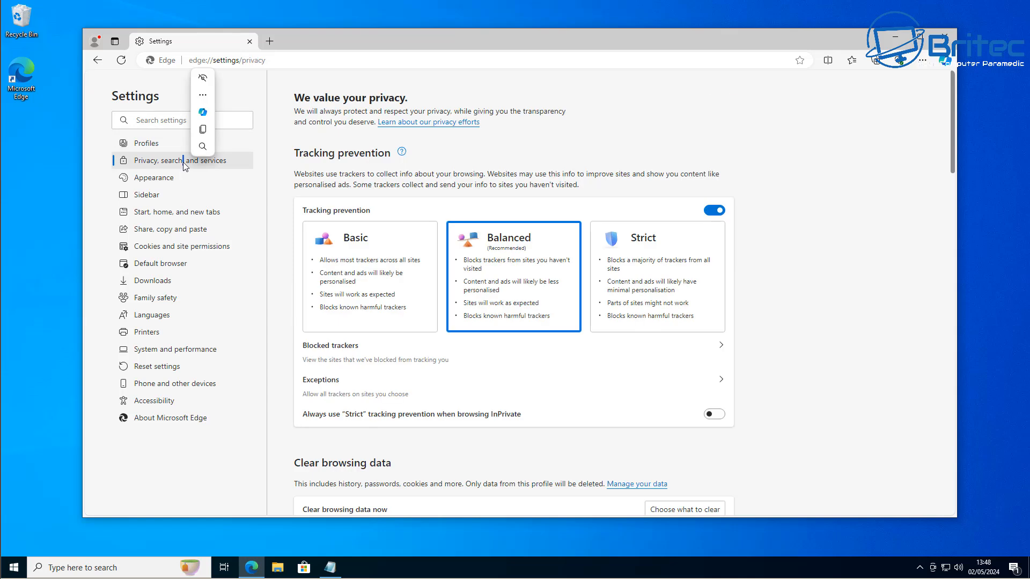
pyautogui.click(635, 305)
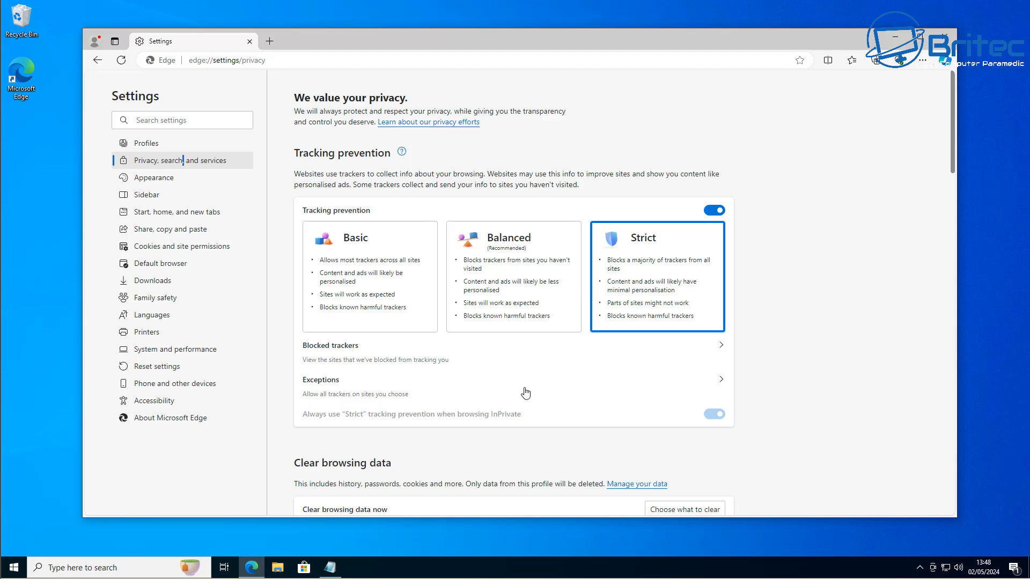
pyautogui.scroll(-5, 525, 393)
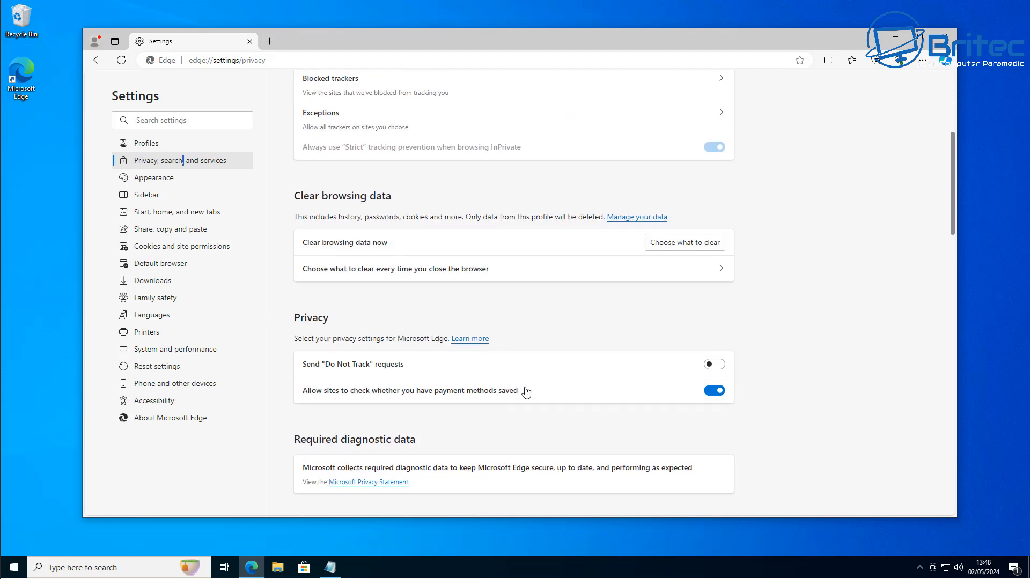
pyautogui.click(711, 364)
pyautogui.click(484, 364)
pyautogui.scroll(-1, 525, 410)
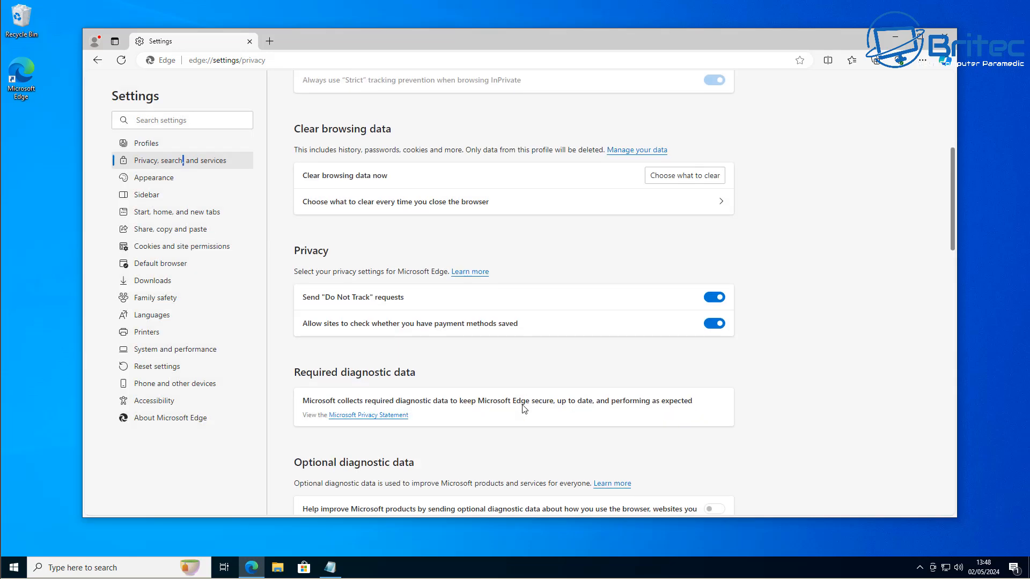
# Turn off Edge's Discover notifications and the Shopping service that saves time and money, and close the browser.
pyautogui.scroll(-2, 538, 396)
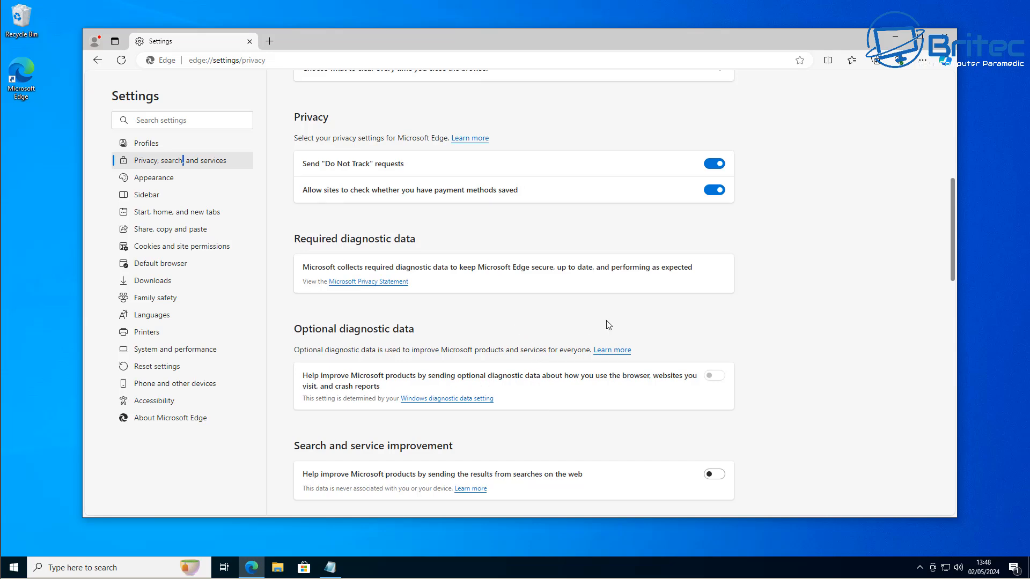
pyautogui.scroll(-3, 608, 325)
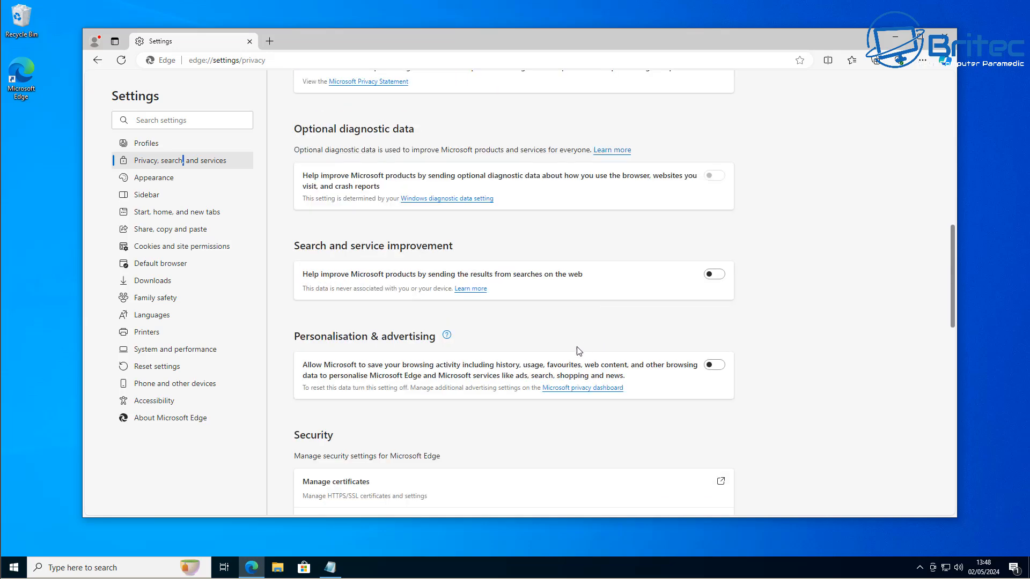
pyautogui.scroll(-2, 633, 370)
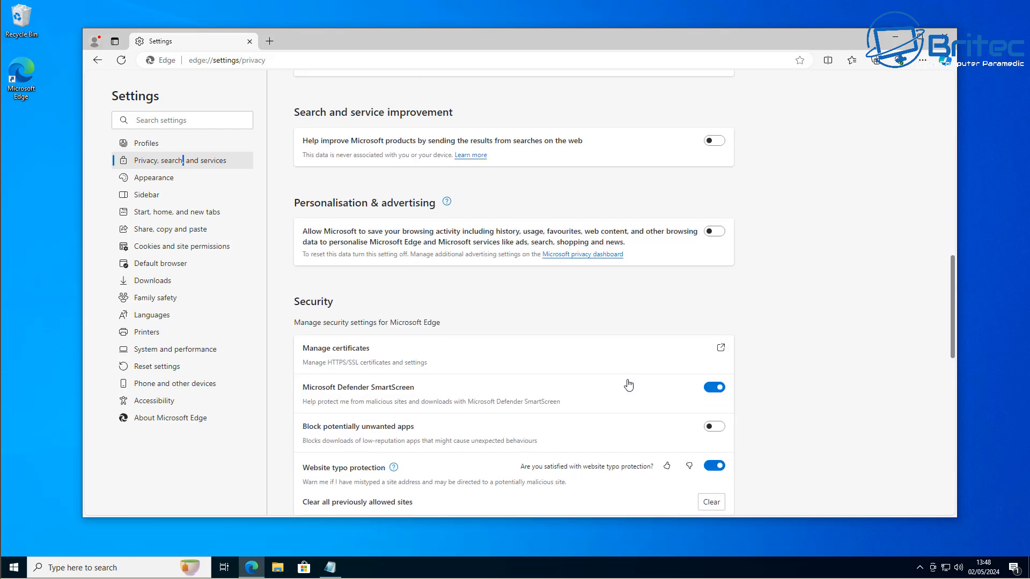
pyautogui.scroll(-3, 625, 387)
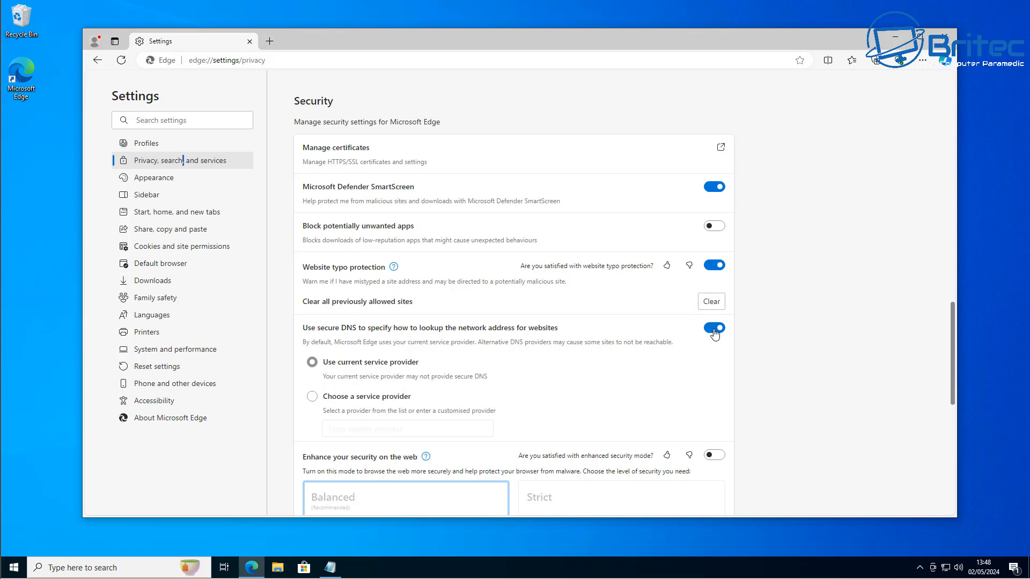
pyautogui.scroll(-5, 712, 397)
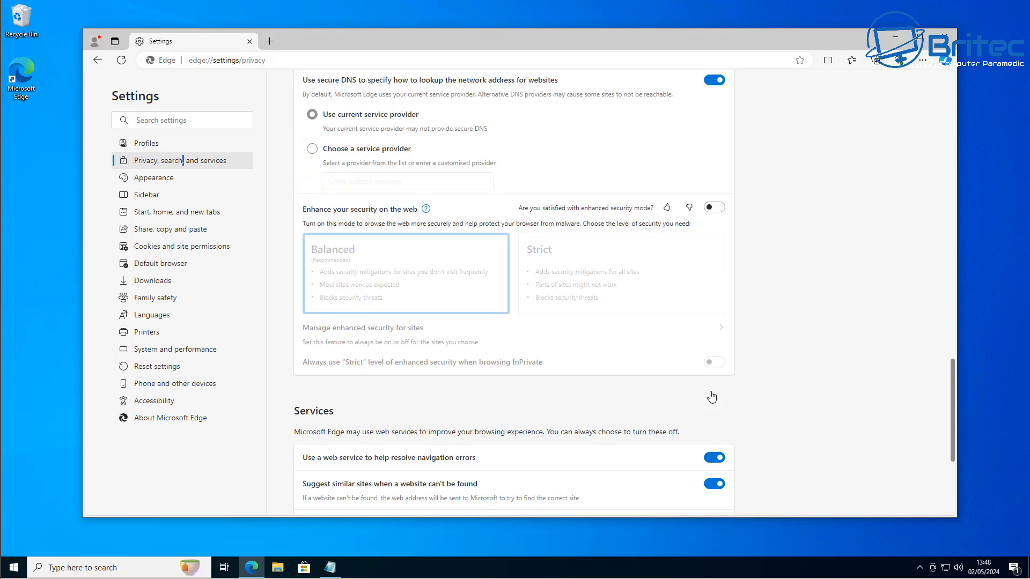
pyautogui.scroll(-4, 712, 398)
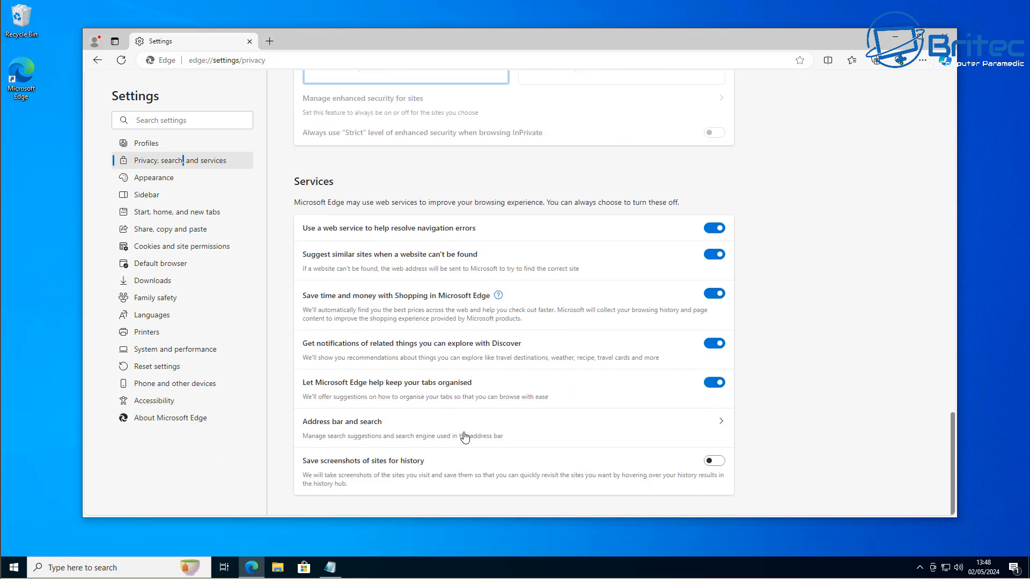
pyautogui.click(709, 346)
pyautogui.click(713, 297)
pyautogui.click(953, 40)
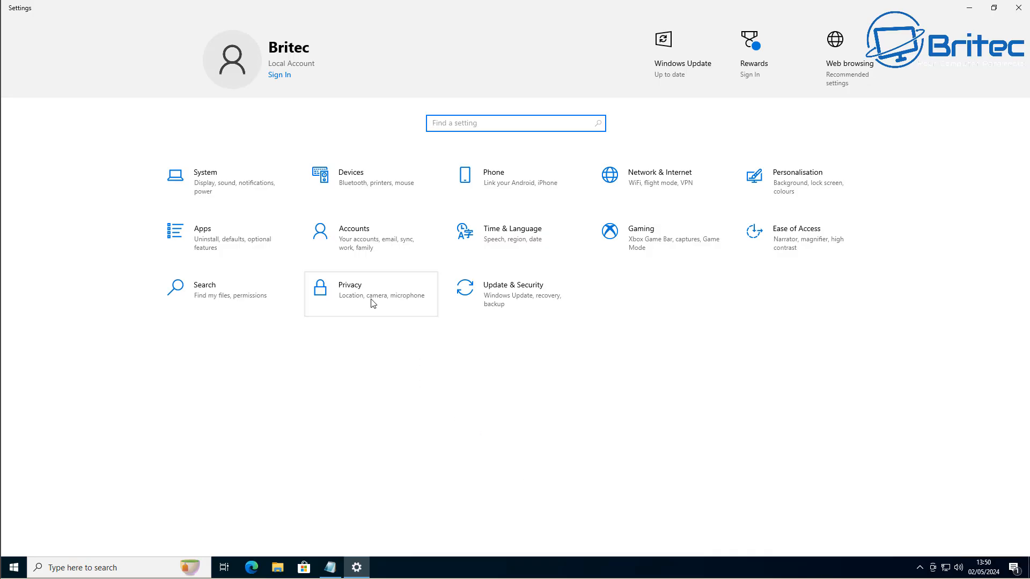
# Turn off Inking & typing personalisation in the Windows privacy settings.
pyautogui.click(372, 303)
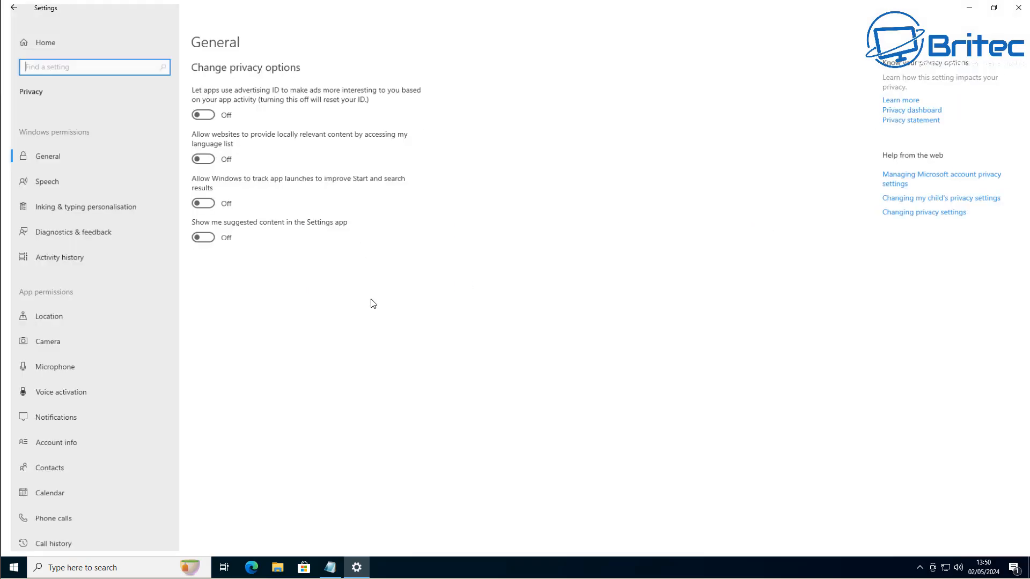
pyautogui.click(82, 204)
pyautogui.click(197, 155)
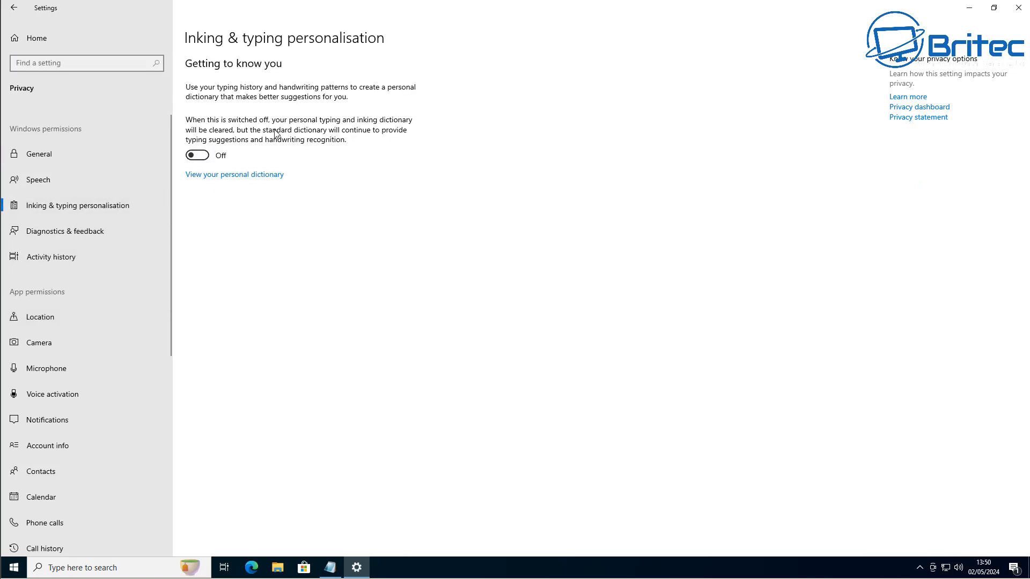
# Review the Diagnostics & feedback, Speech and General privacy pages, and disable storing activity history on this device.
pyautogui.click(78, 229)
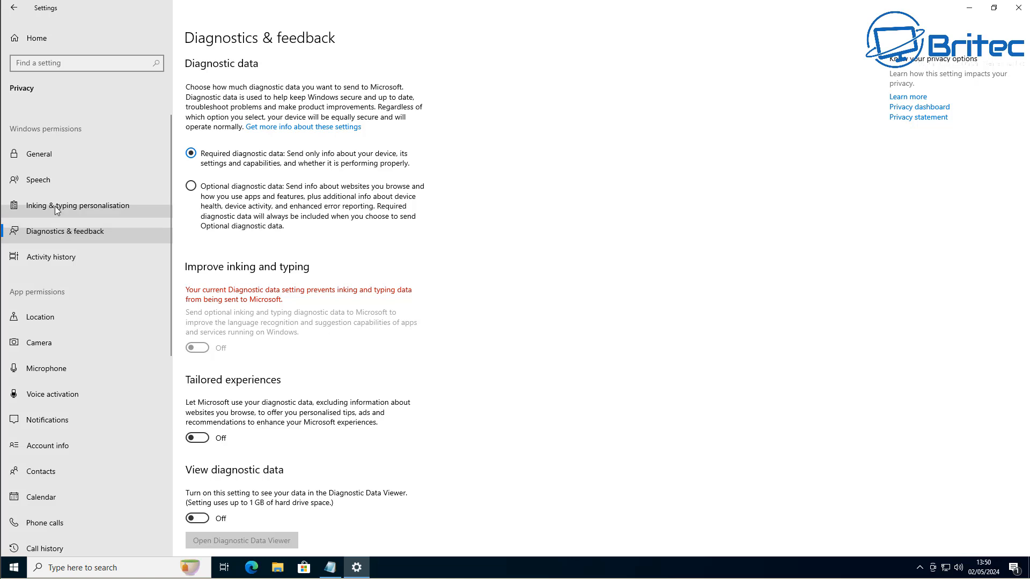
pyautogui.click(75, 178)
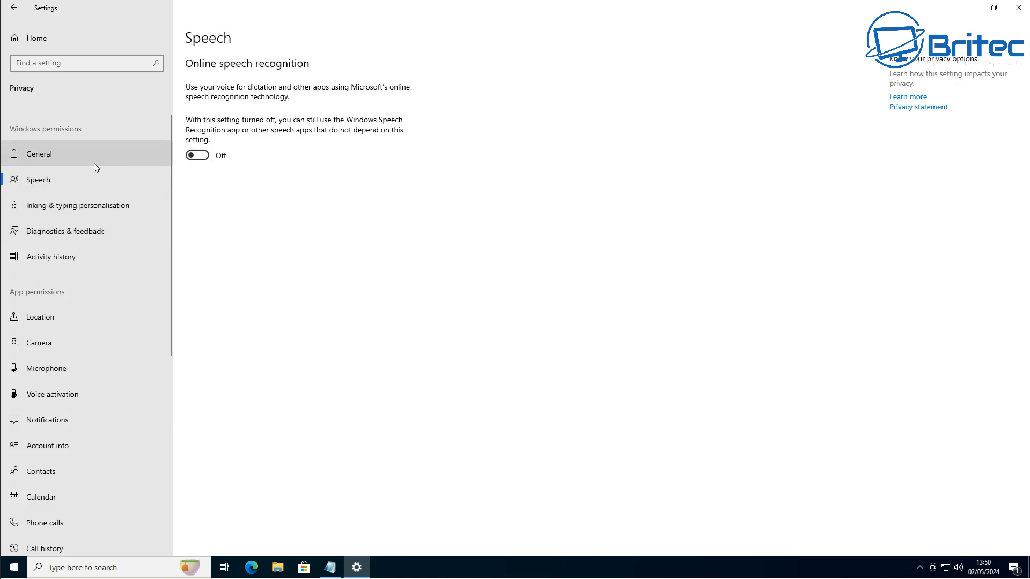
pyautogui.click(94, 163)
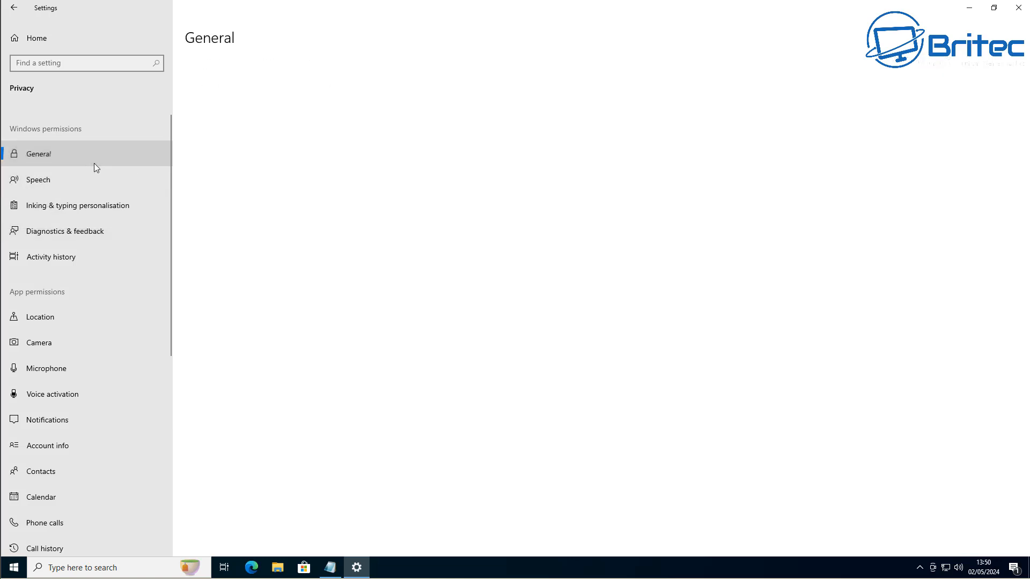
pyautogui.click(75, 259)
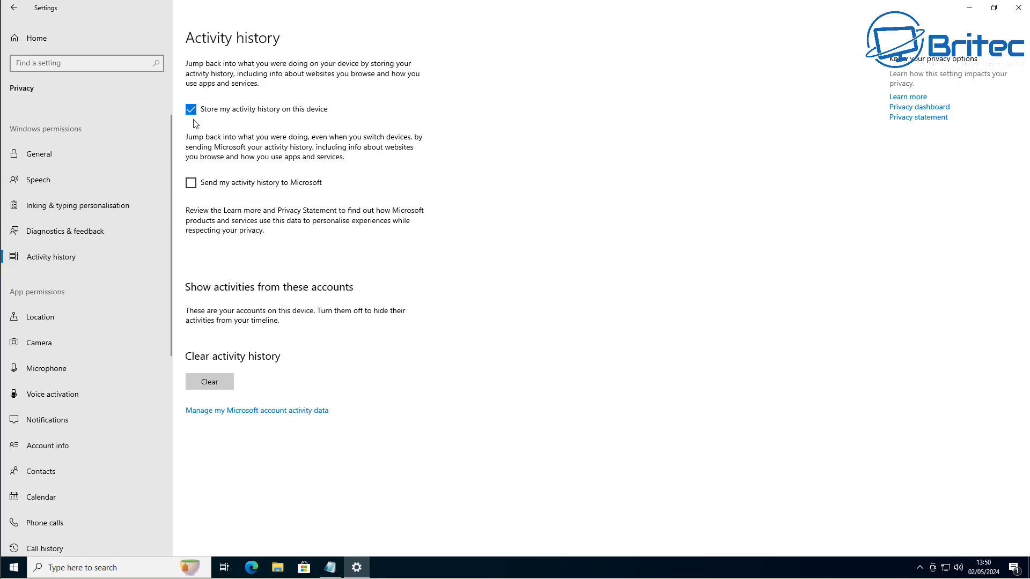
pyautogui.click(191, 109)
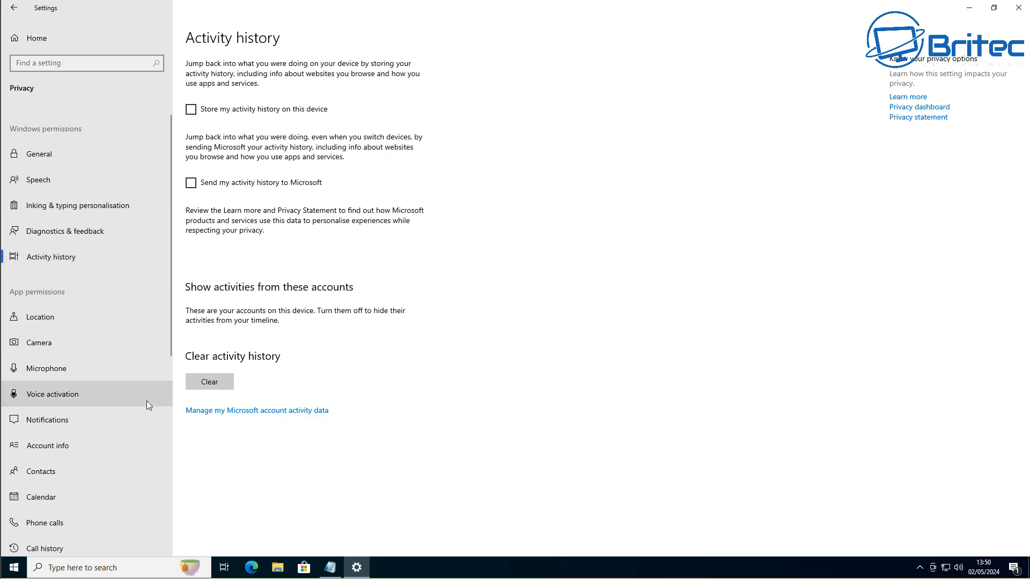
# Review the device and app location permissions, and close Windows Settings.
pyautogui.click(137, 314)
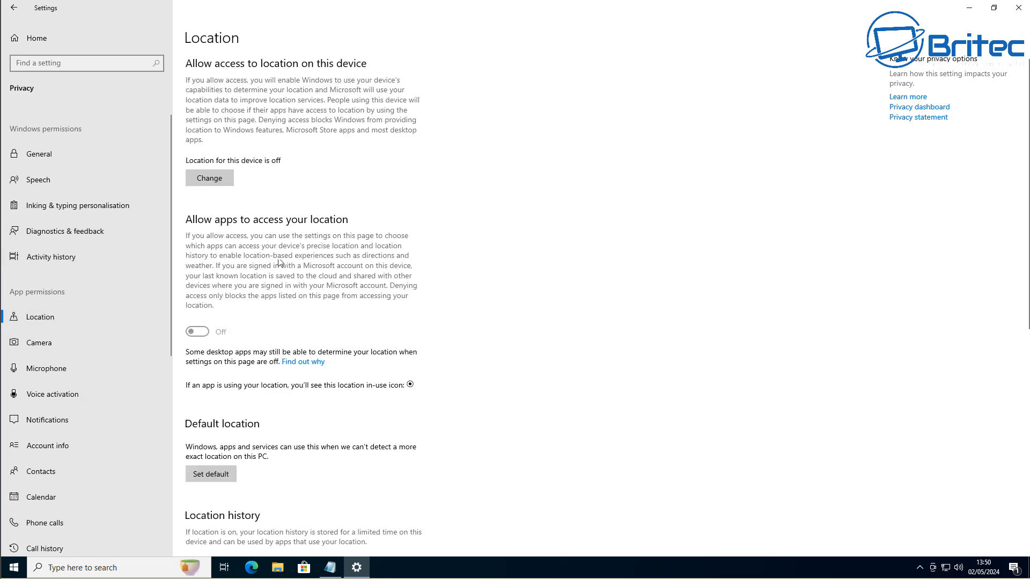
pyautogui.scroll(-5, 285, 441)
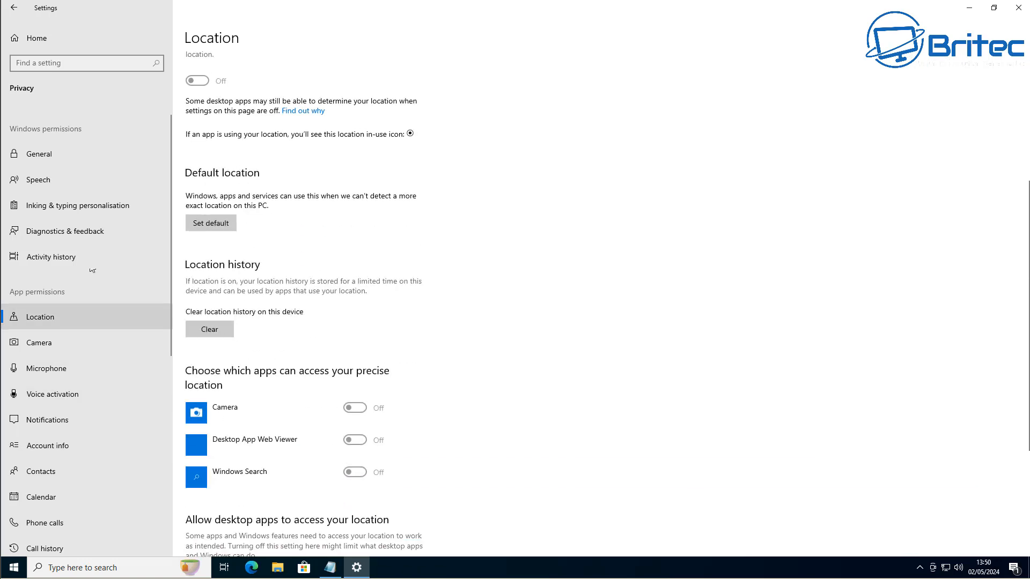
pyautogui.click(28, 33)
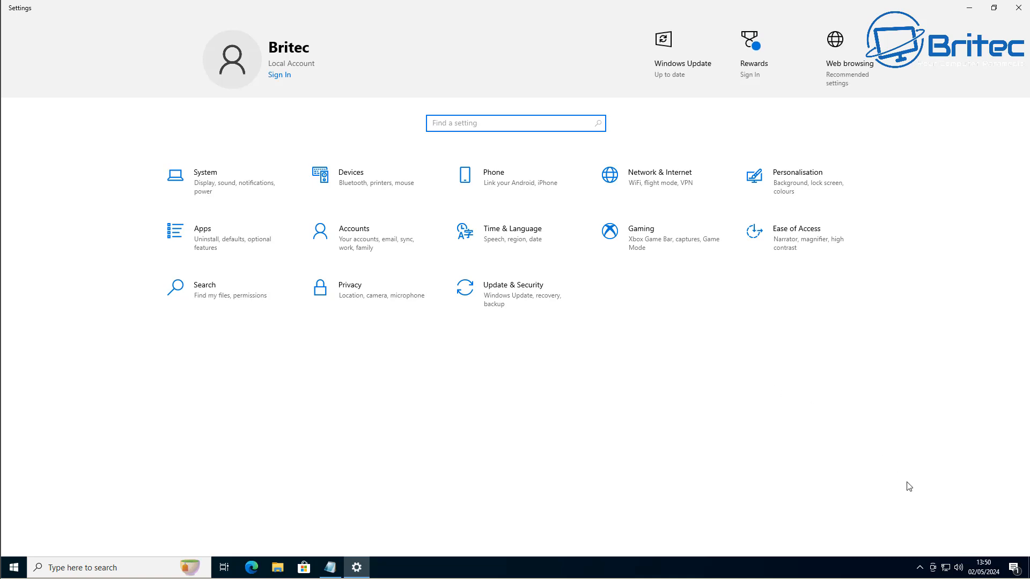
pyautogui.click(1018, 8)
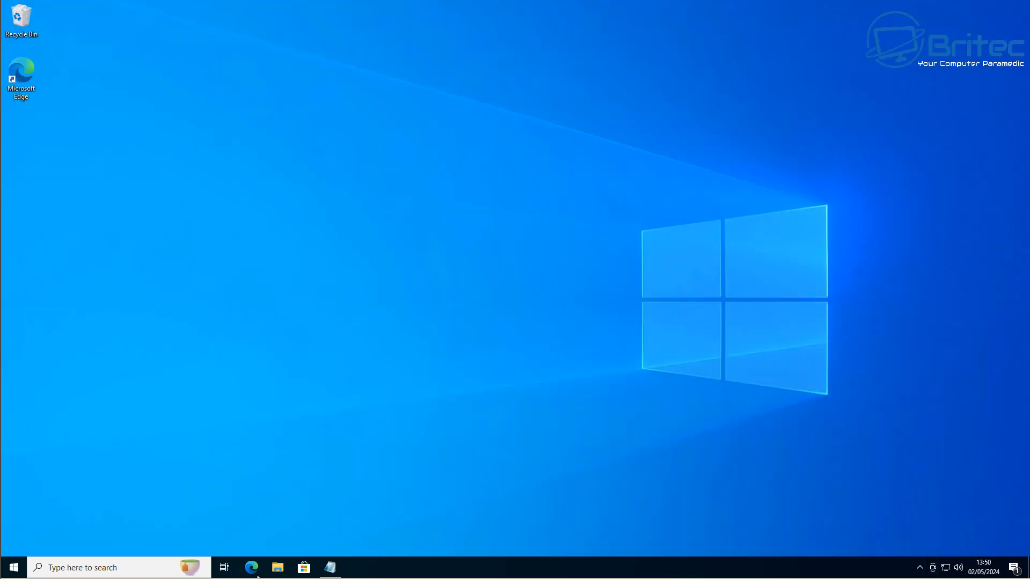
# Search Windows for "gpo", open the Local Group Policy Editor and maximise its window.
pyautogui.click(113, 567)
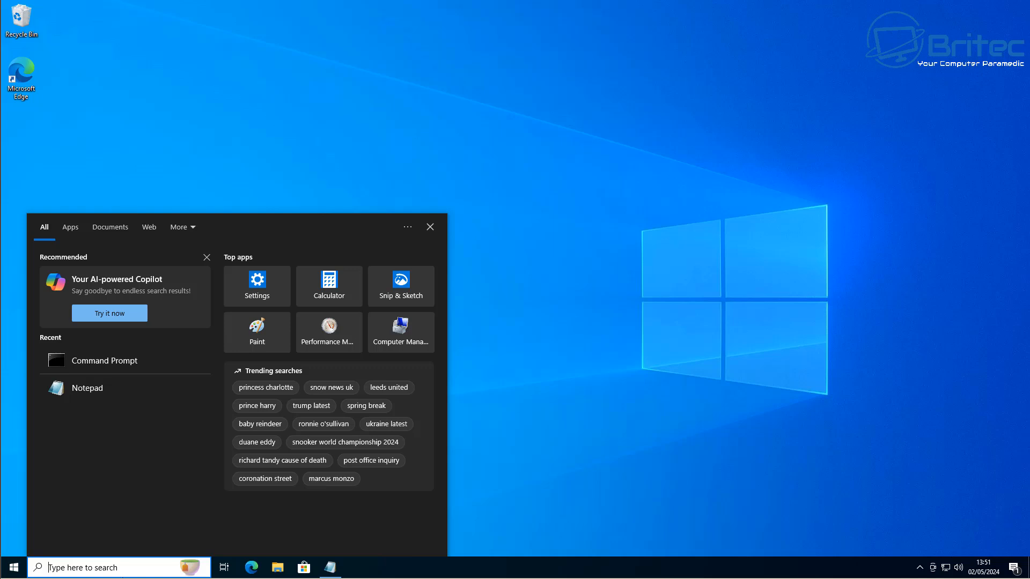
pyautogui.write('g')
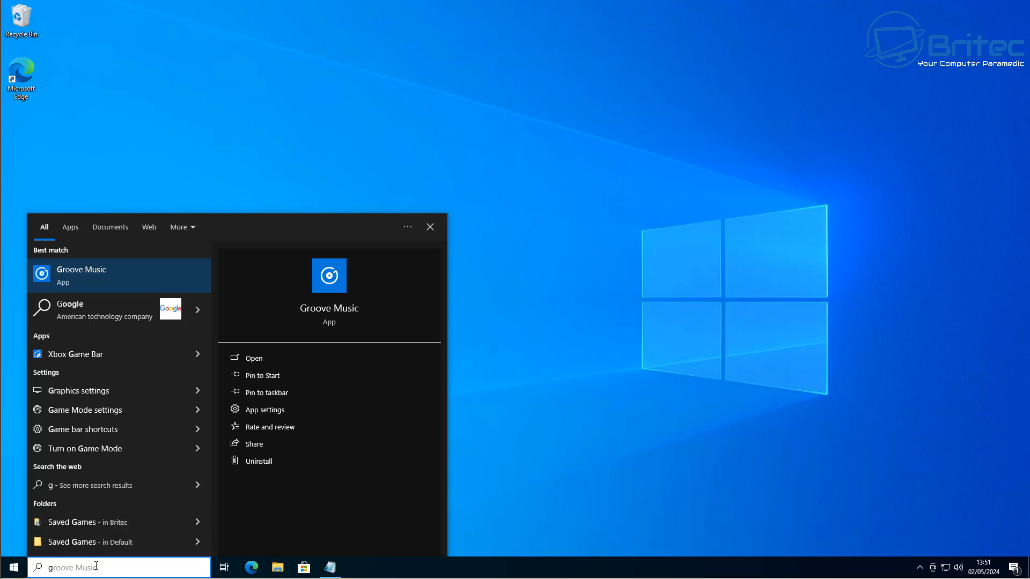
pyautogui.write('po')
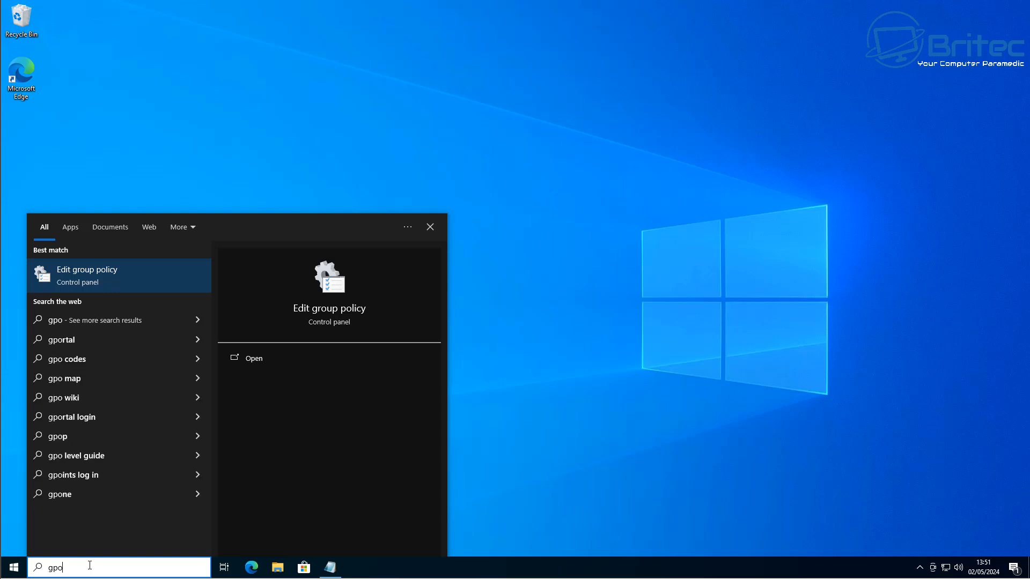
pyautogui.click(103, 276)
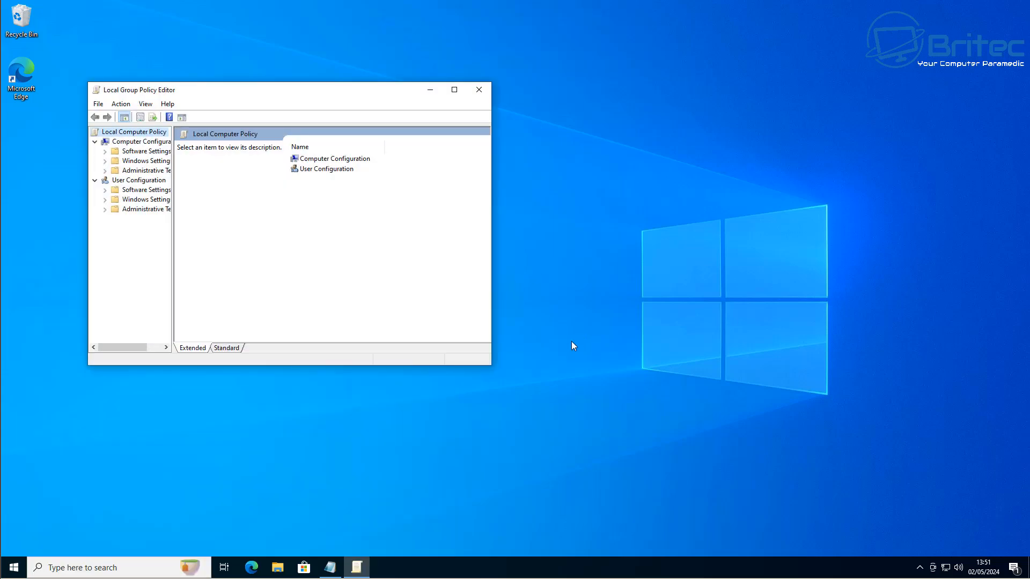
pyautogui.click(456, 89)
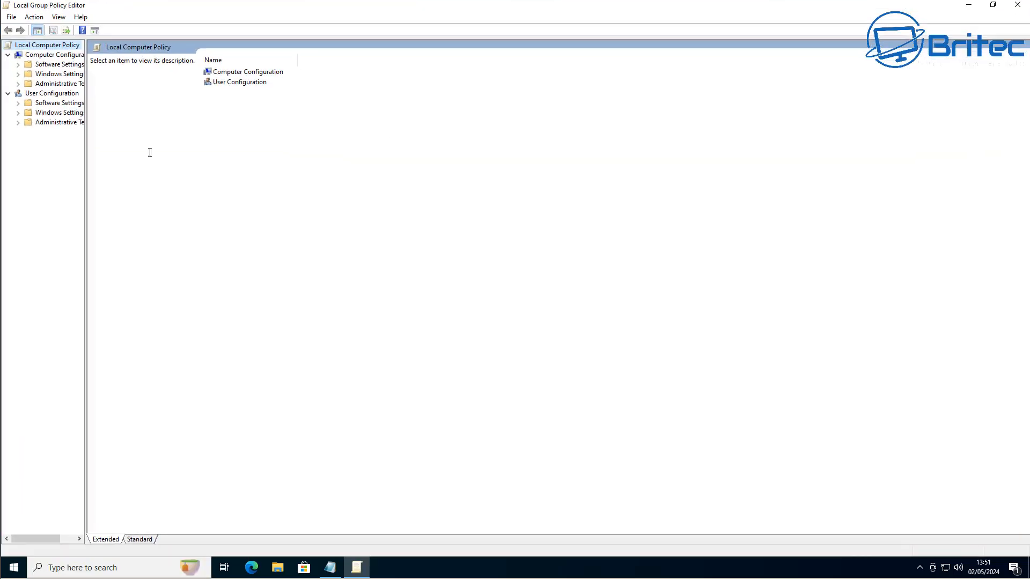
# Widen the policy tree and open the App Privacy policies in Computer Configuration's Administrative Templates, Windows Components.
pyautogui.moveTo(85, 142); pyautogui.dragTo(163, 159)
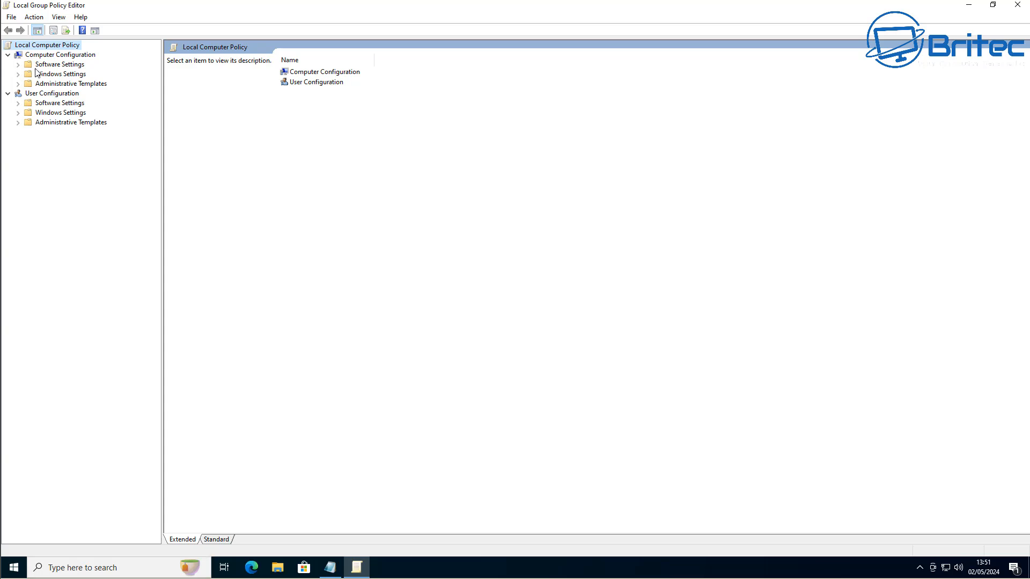
pyautogui.click(73, 84)
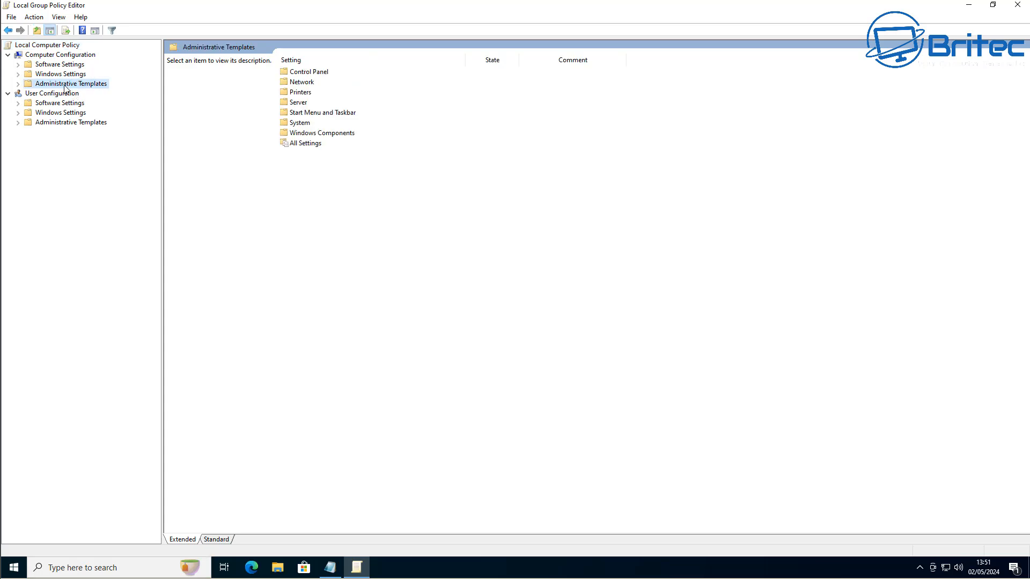
pyautogui.click(18, 85)
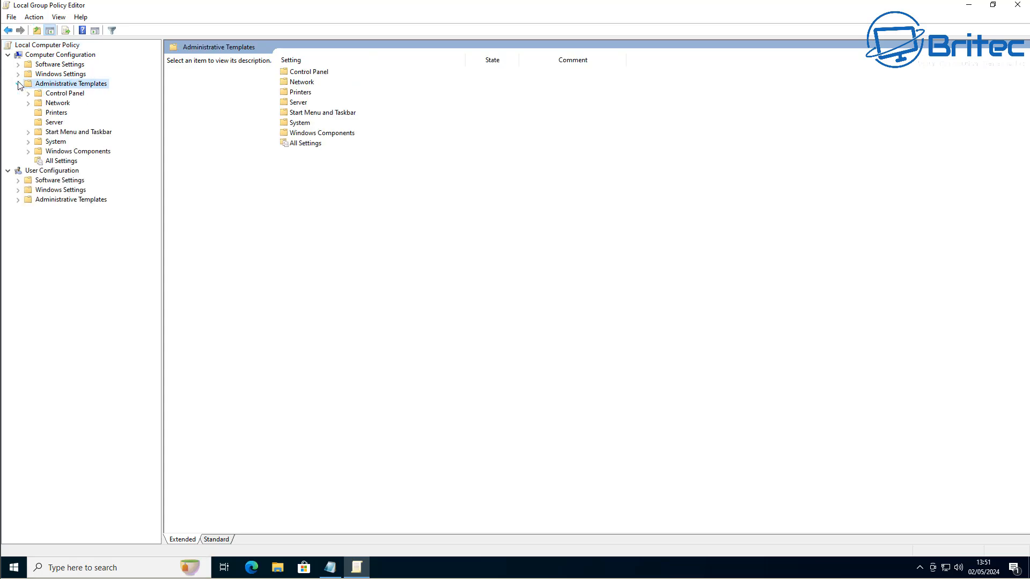
pyautogui.click(59, 162)
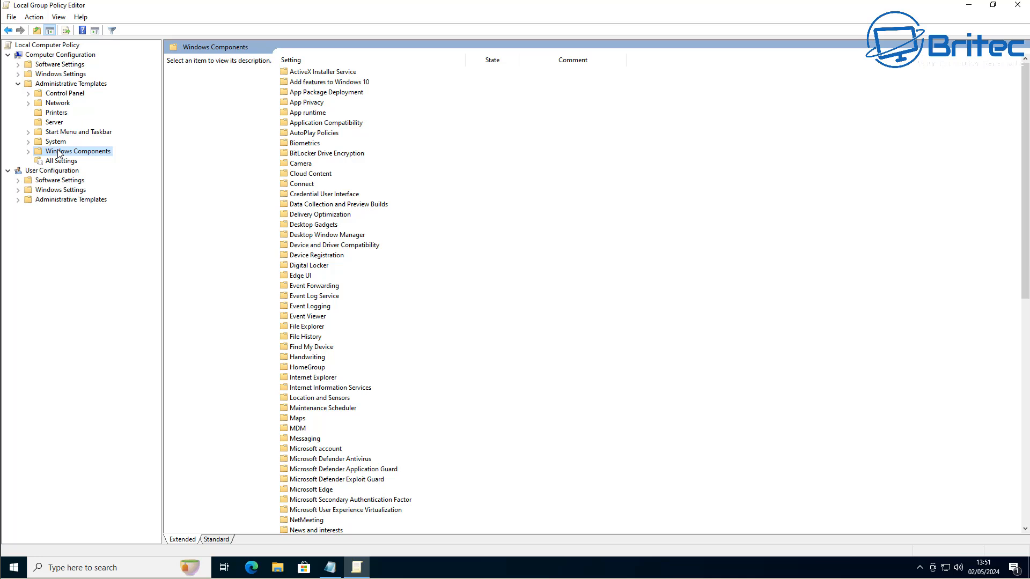
pyautogui.doubleClick(312, 103)
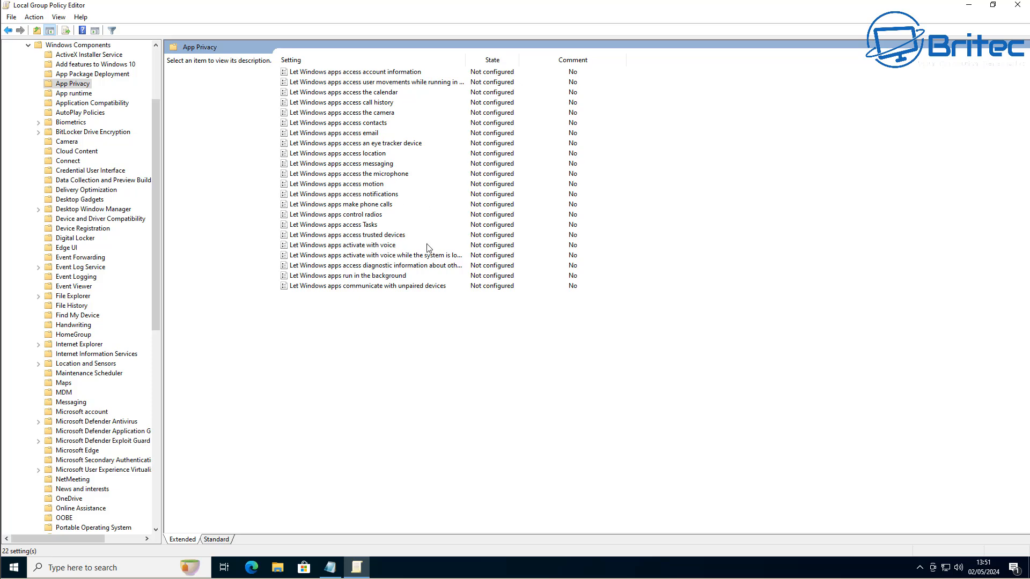
# Enable the policy "Let Windows apps communicate with unpaired devices" with Force Deny as the default for all apps.
pyautogui.click(370, 287)
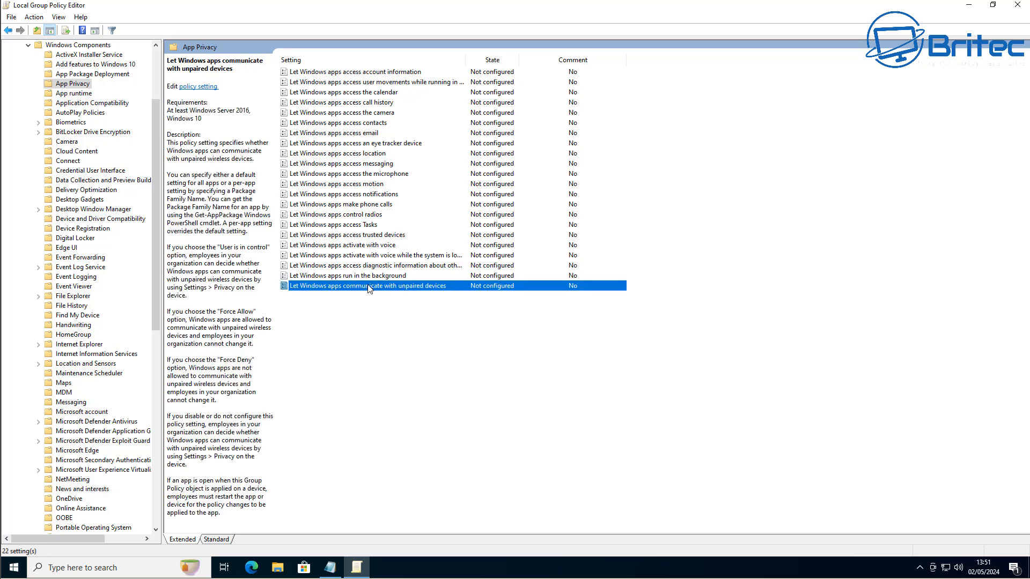
pyautogui.doubleClick(370, 287)
pyautogui.moveTo(325, 22); pyautogui.dragTo(520, 105)
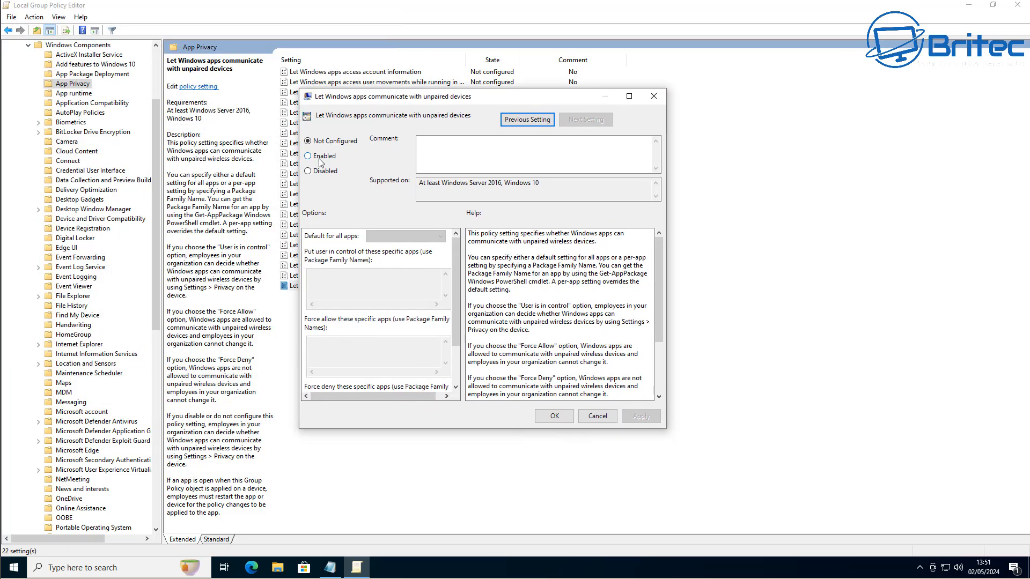
pyautogui.click(321, 156)
pyautogui.click(437, 236)
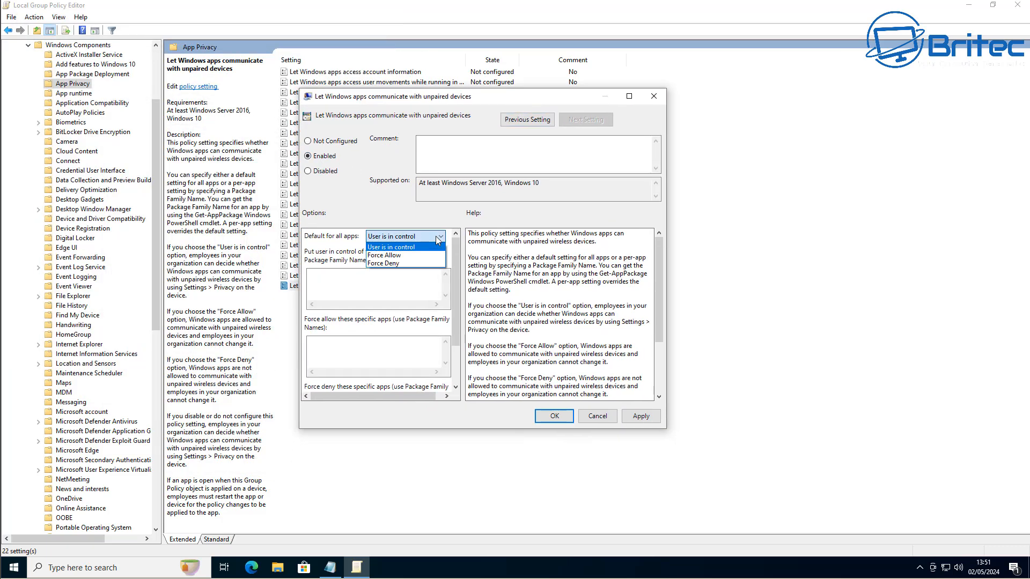
pyautogui.click(396, 263)
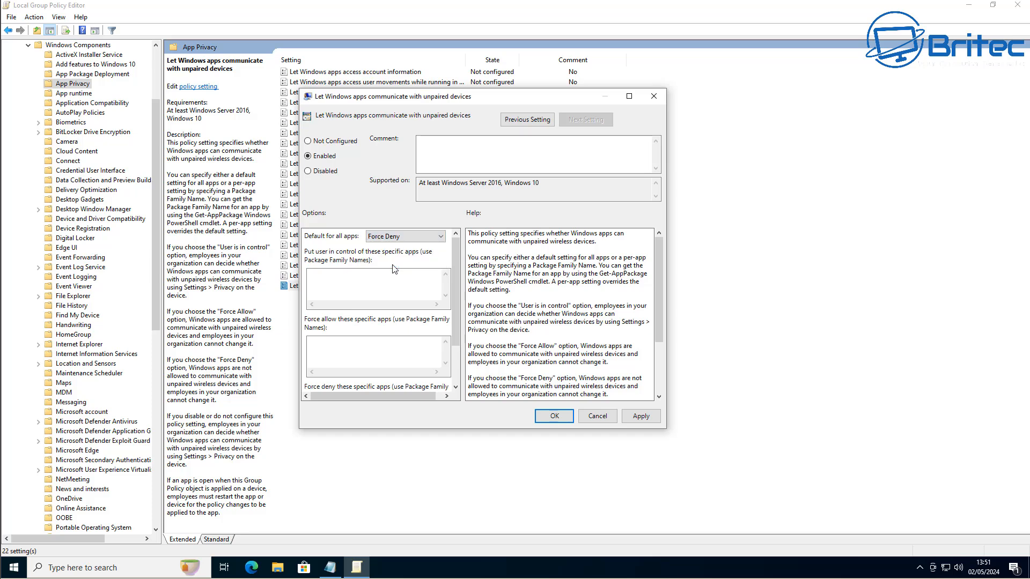
pyautogui.click(641, 417)
pyautogui.click(555, 418)
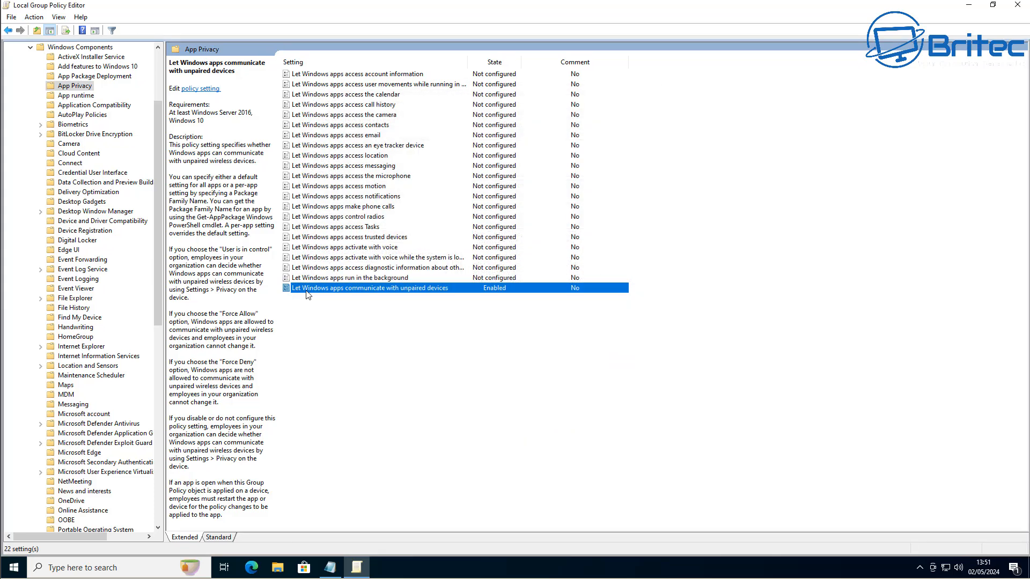
# Enable the policy "Let Windows apps run in the background" with Force Deny as the default for all apps.
pyautogui.doubleClick(364, 279)
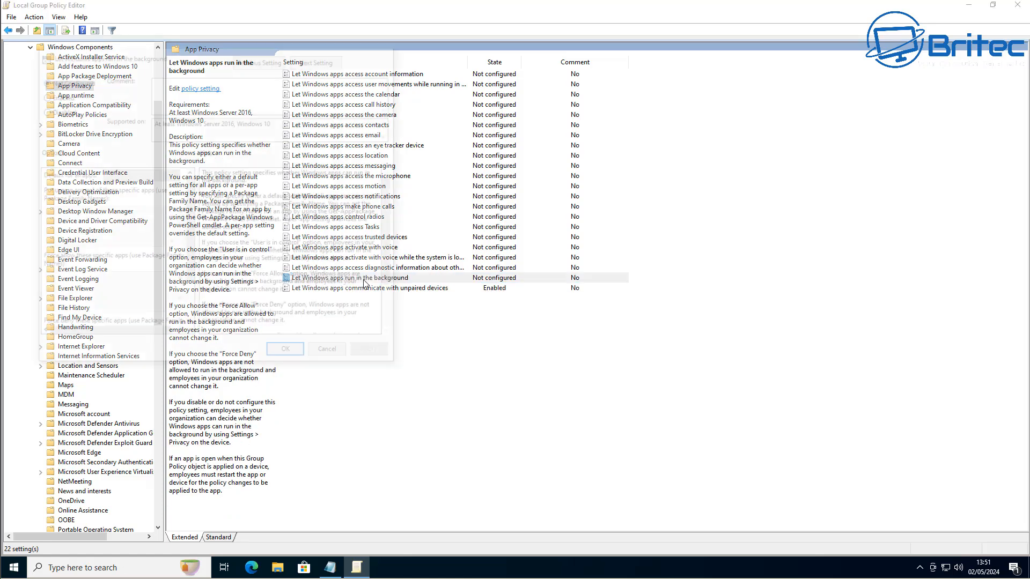
pyautogui.moveTo(269, 41); pyautogui.dragTo(523, 96)
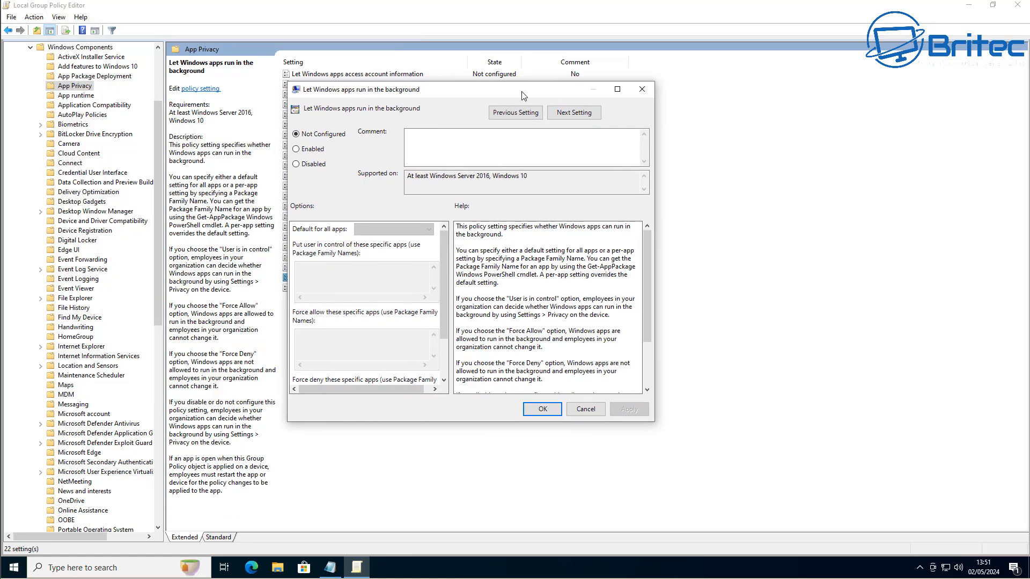
pyautogui.click(297, 149)
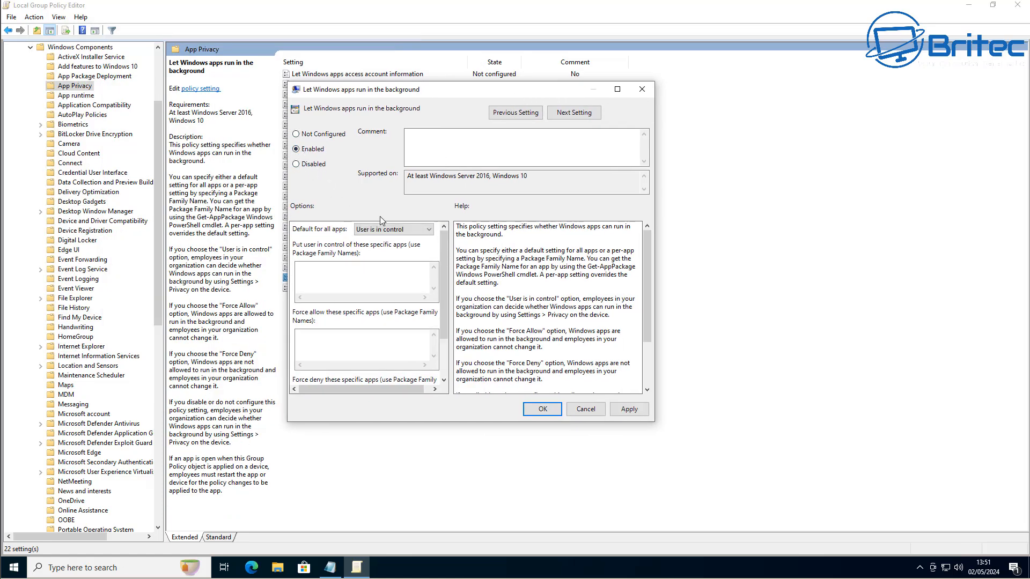
pyautogui.click(393, 229)
pyautogui.click(385, 256)
pyautogui.click(626, 409)
pyautogui.click(541, 412)
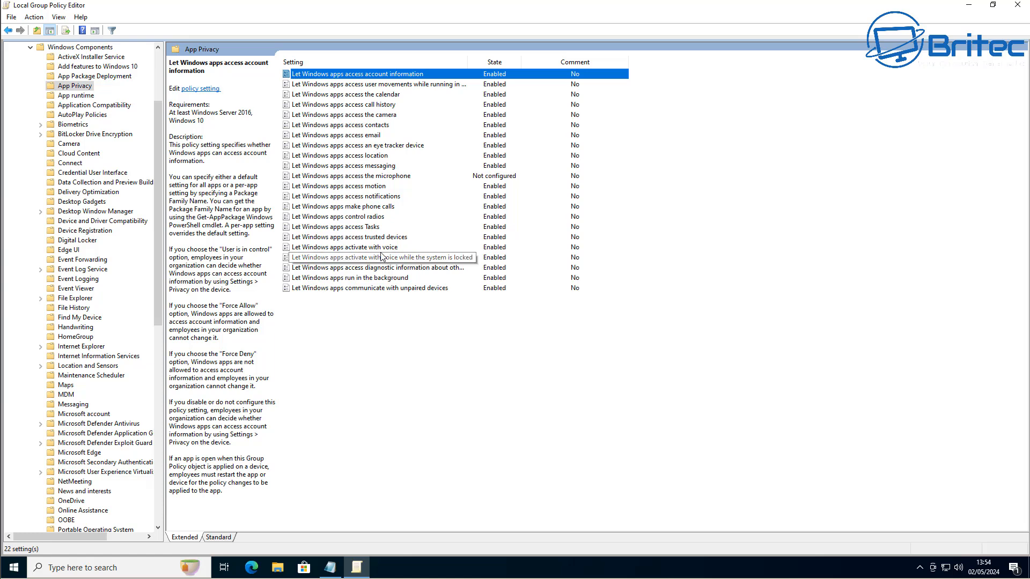
# Review the App Privacy policies for microphone access and camera access, closing each without changes.
pyautogui.click(382, 178)
pyautogui.doubleClick(382, 178)
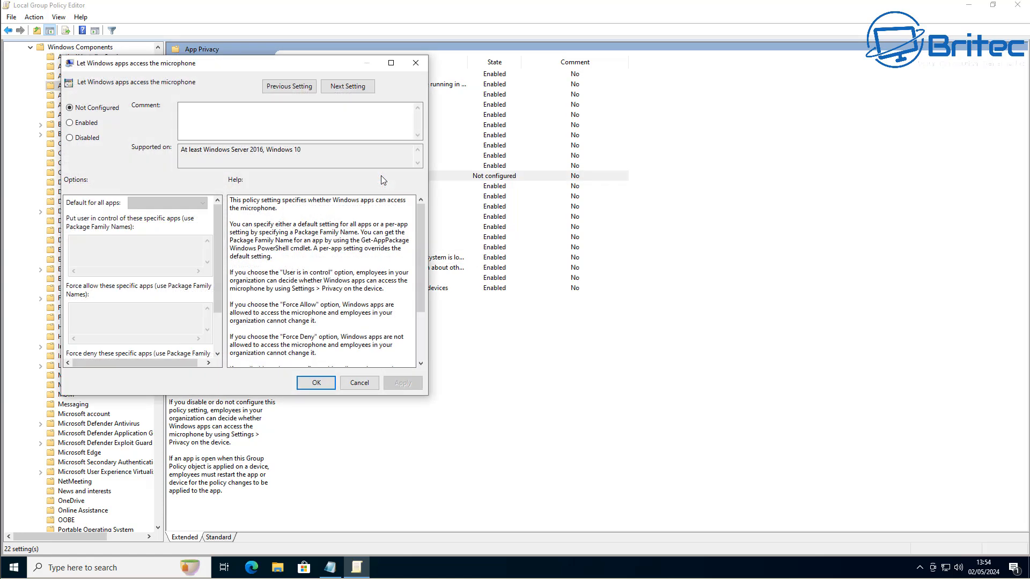
pyautogui.moveTo(260, 53); pyautogui.dragTo(480, 99)
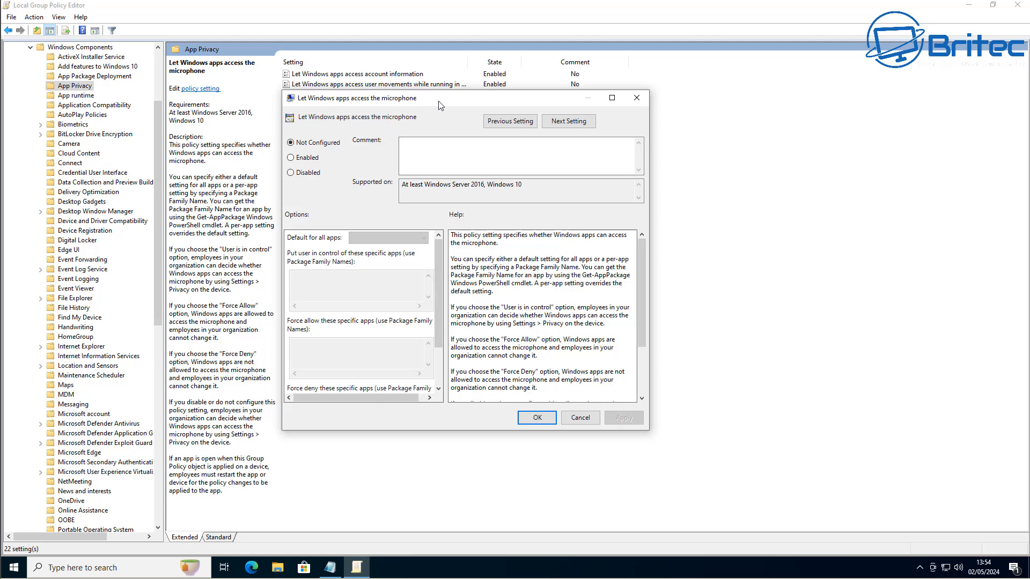
pyautogui.click(637, 97)
pyautogui.click(371, 116)
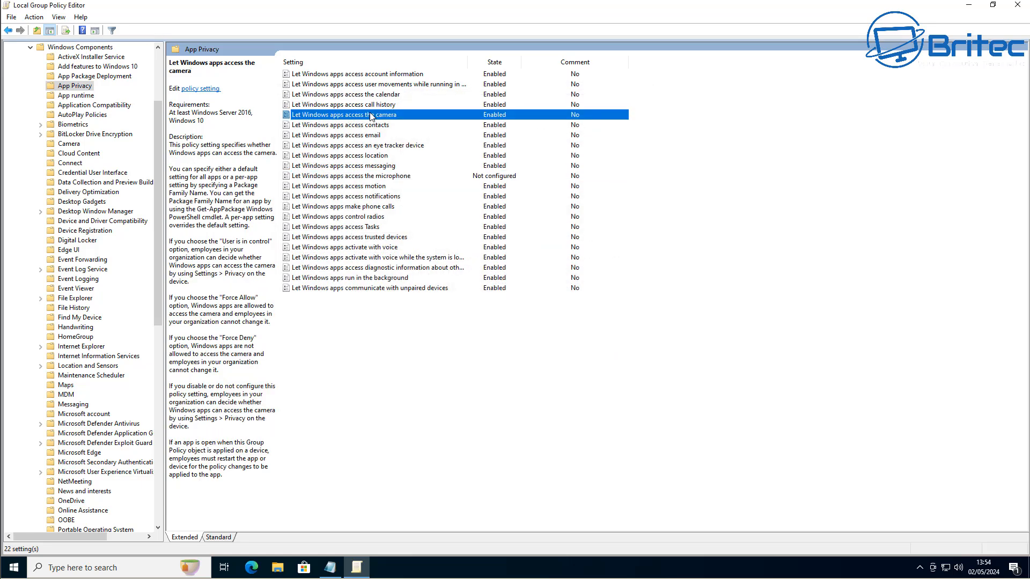
pyautogui.doubleClick(374, 116)
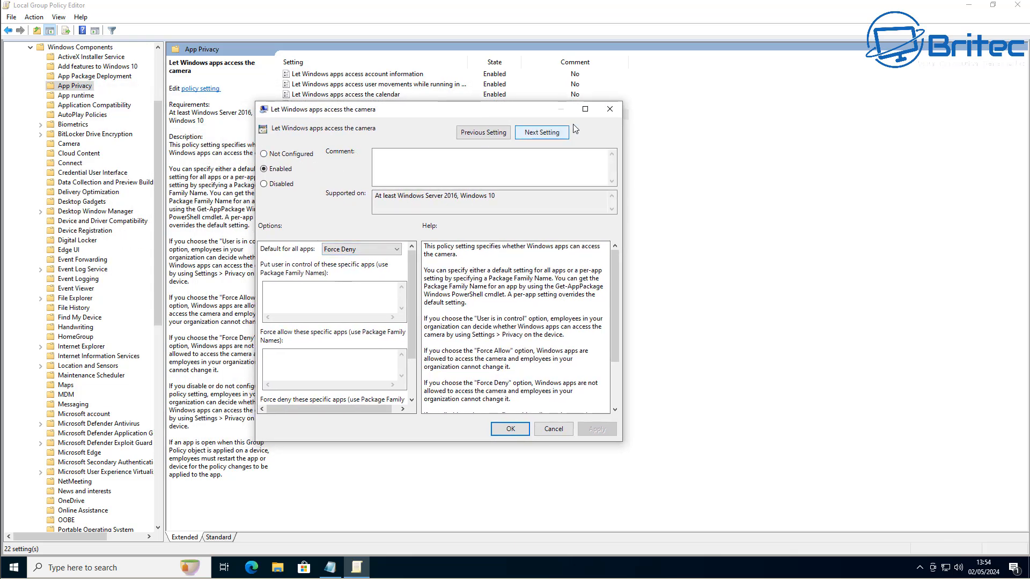
pyautogui.click(611, 110)
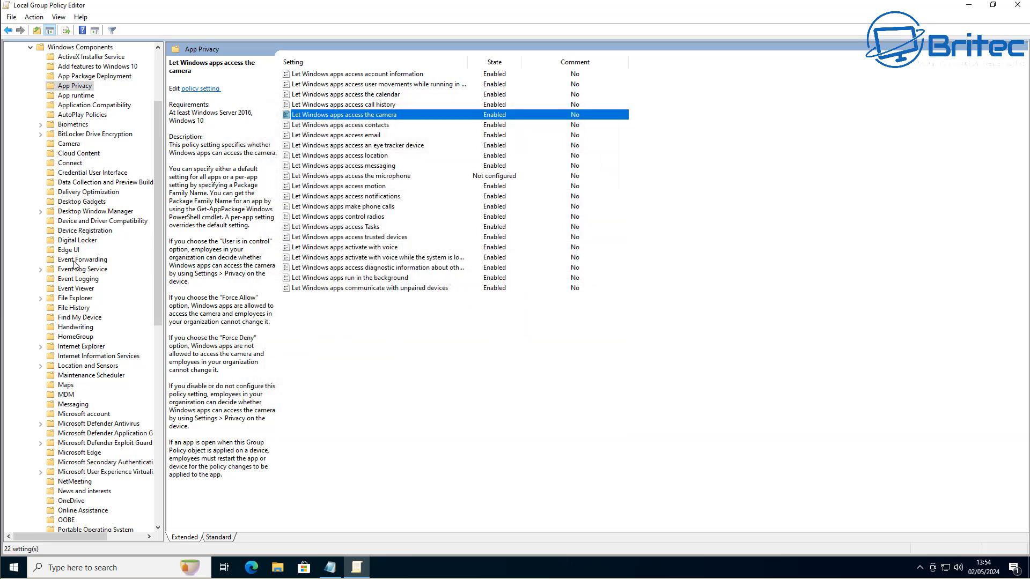
# Enable the policy "Turn off Microsoft consumer experiences" in the Cloud Content folder.
pyautogui.click(94, 153)
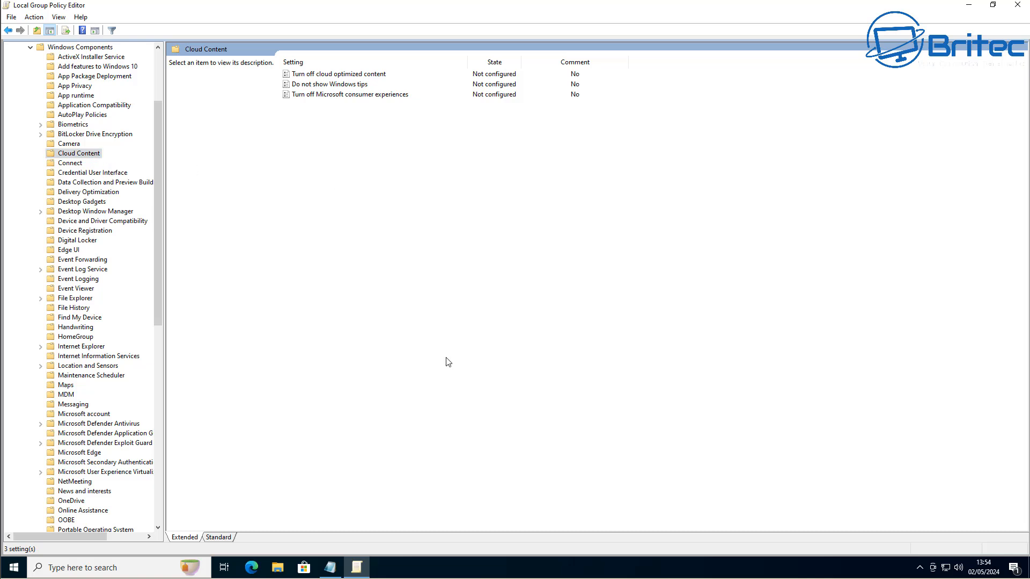
pyautogui.click(387, 98)
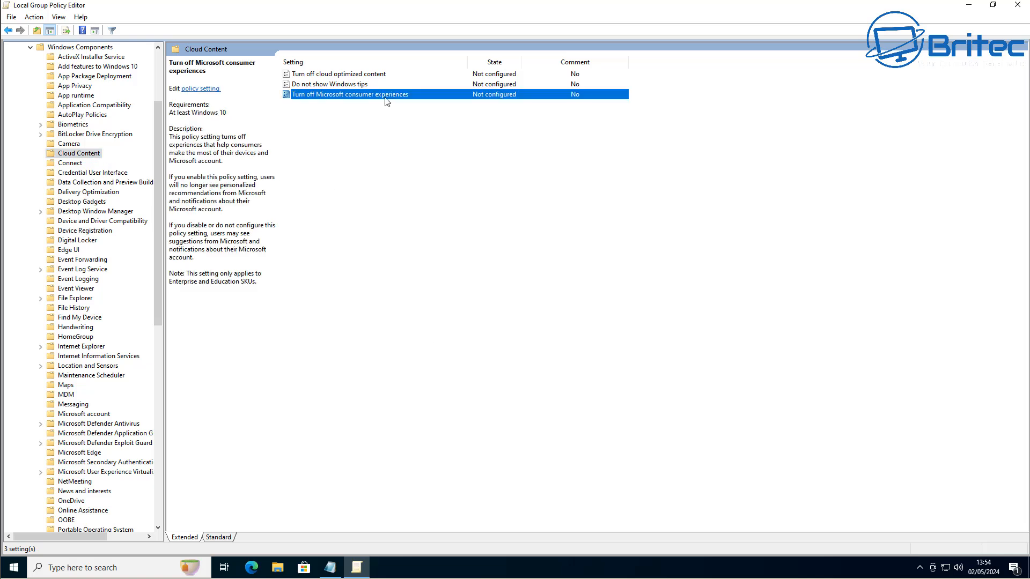
pyautogui.doubleClick(467, 98)
pyautogui.moveTo(305, 97); pyautogui.dragTo(489, 114)
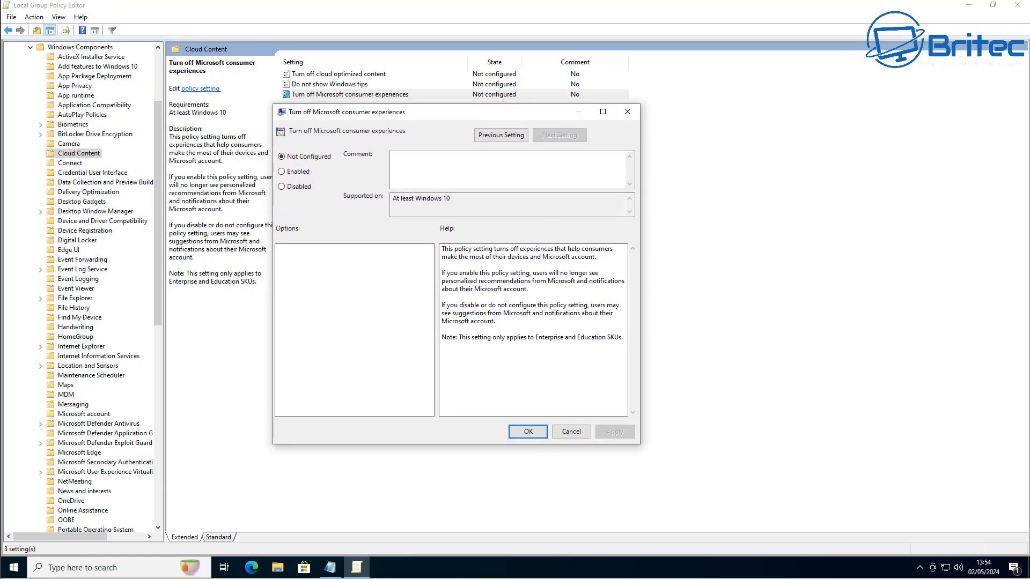
pyautogui.click(304, 172)
pyautogui.click(615, 432)
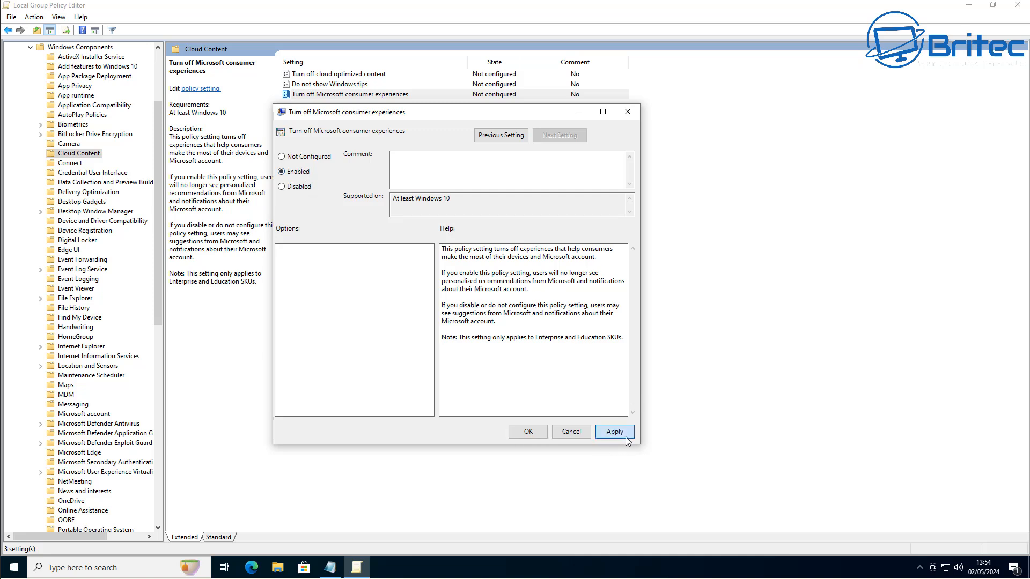
pyautogui.click(528, 432)
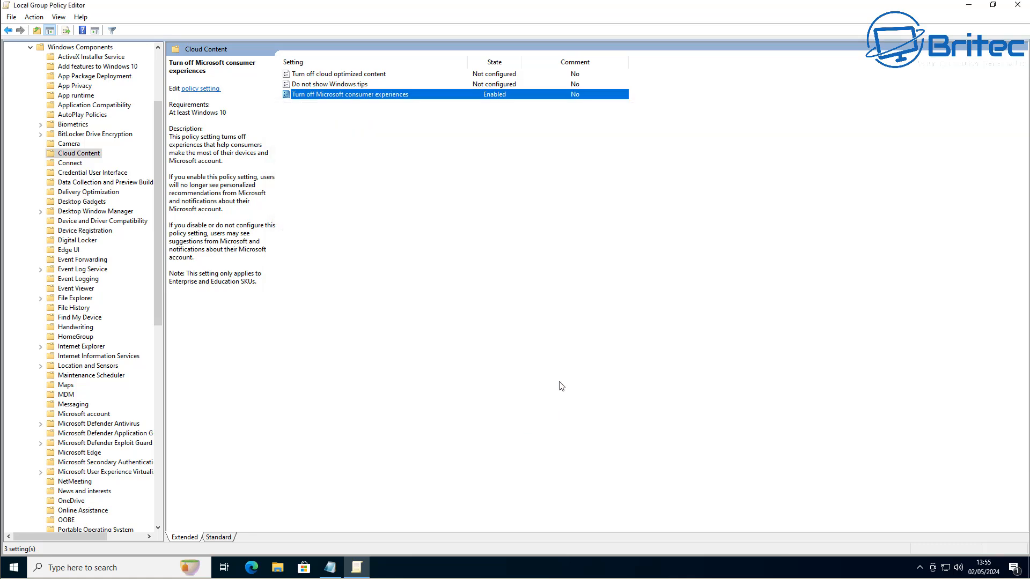
# Enable the Cloud Content policy "Do not show Windows tips".
pyautogui.doubleClick(344, 86)
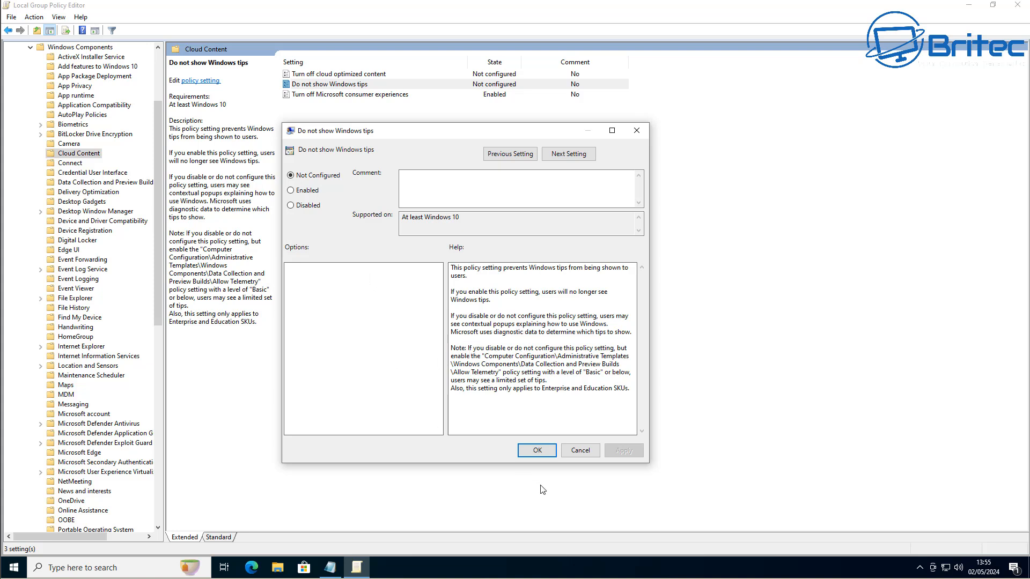
pyautogui.click(310, 192)
pyautogui.click(626, 455)
pyautogui.click(552, 456)
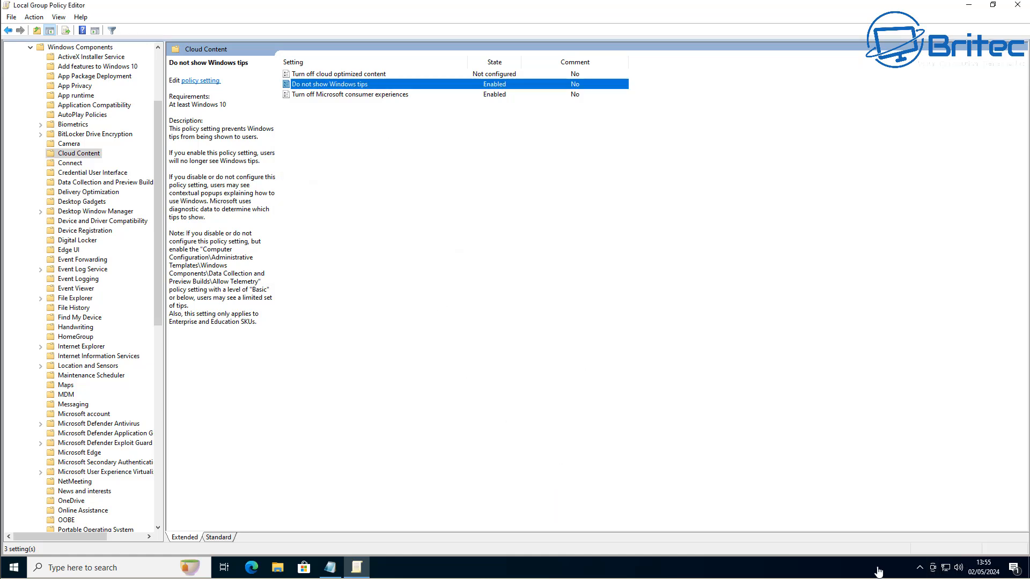
# Enable the Cloud Content policy "Turn off cloud optimized content".
pyautogui.click(400, 75)
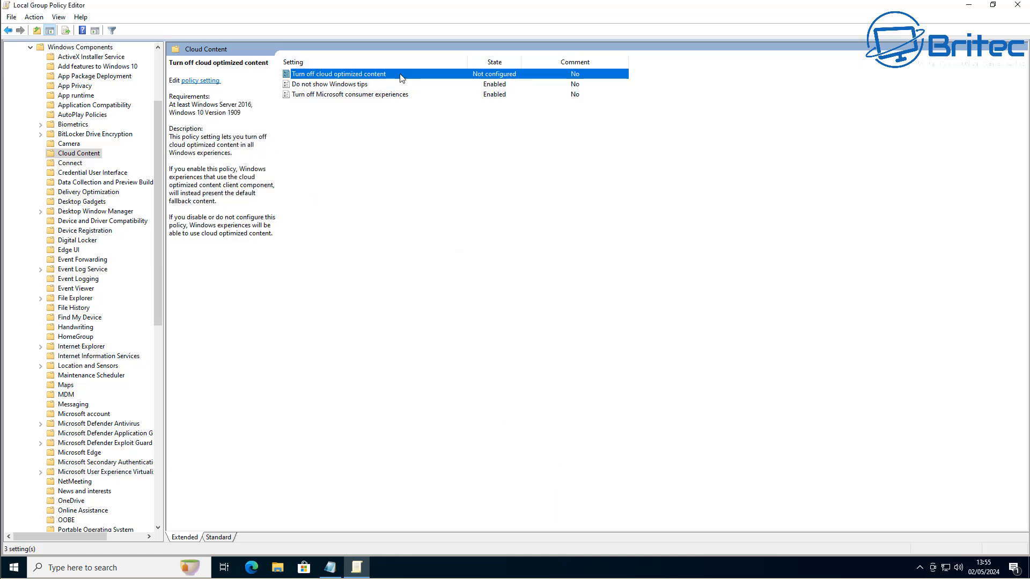
pyautogui.doubleClick(402, 79)
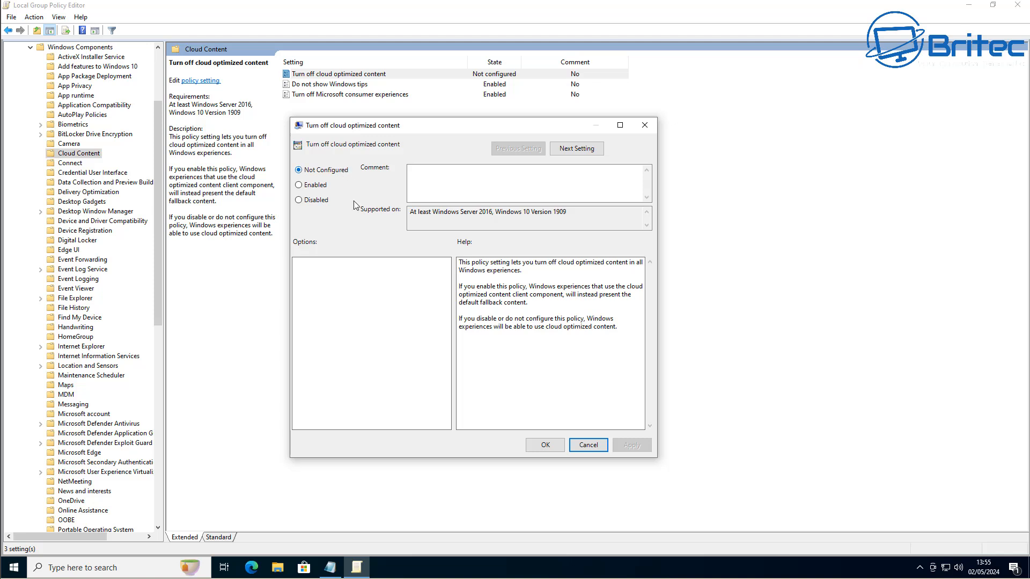
pyautogui.click(316, 185)
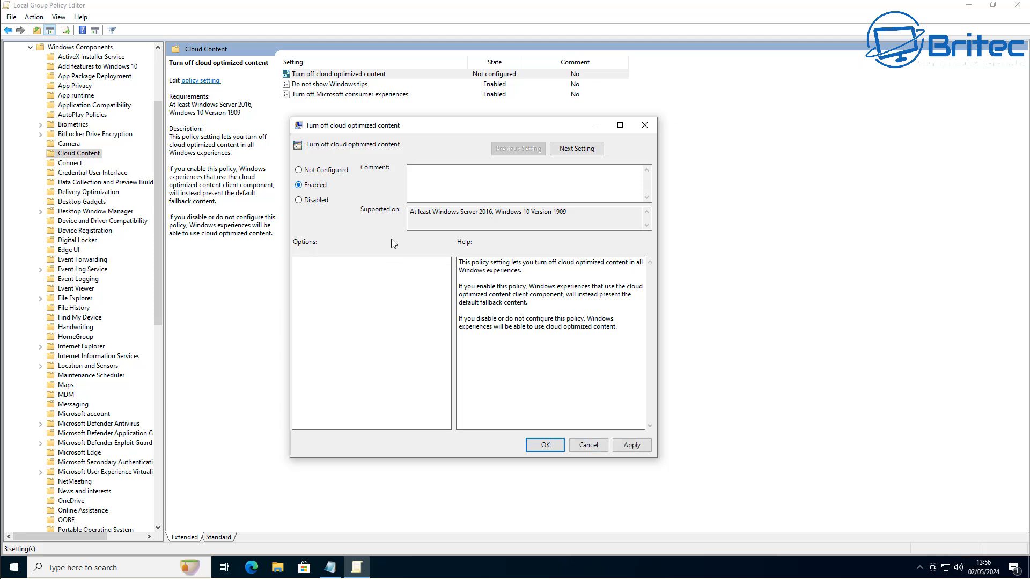
pyautogui.click(628, 445)
pyautogui.click(545, 445)
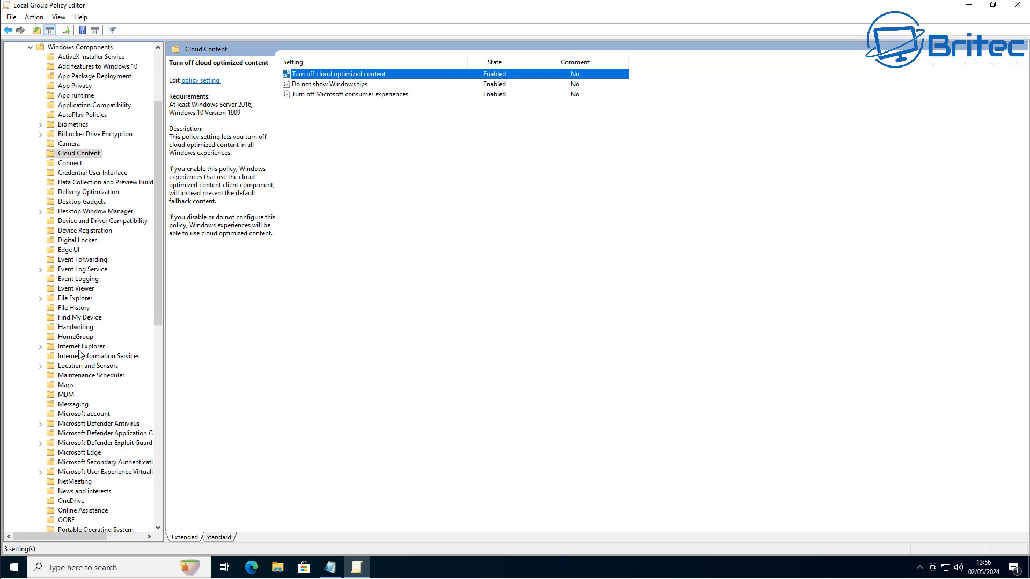
# Review the "Handwriting Panel Default Mode Docked" policy in the Handwriting folder and close it without changes.
pyautogui.click(83, 329)
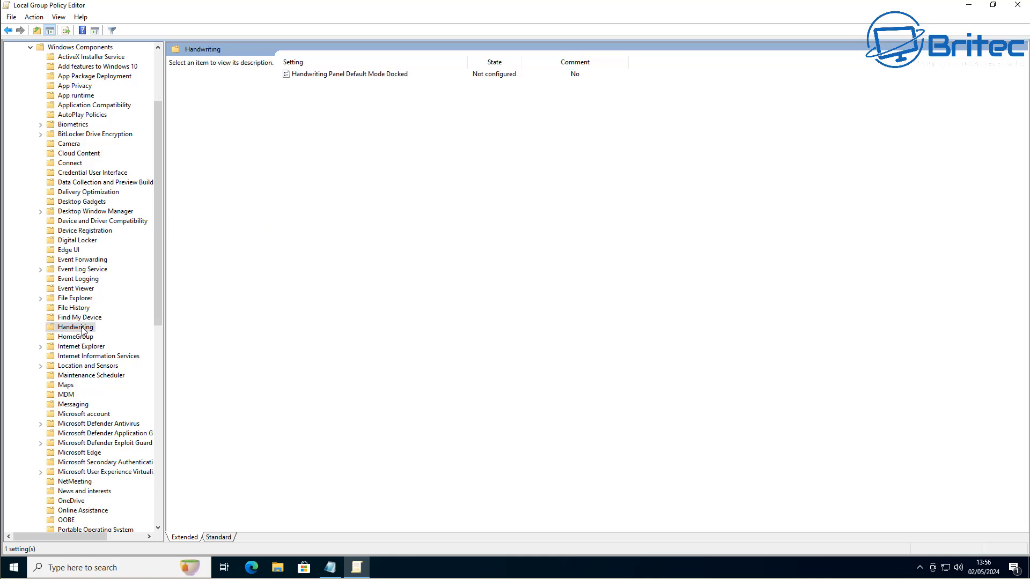
pyautogui.doubleClick(384, 76)
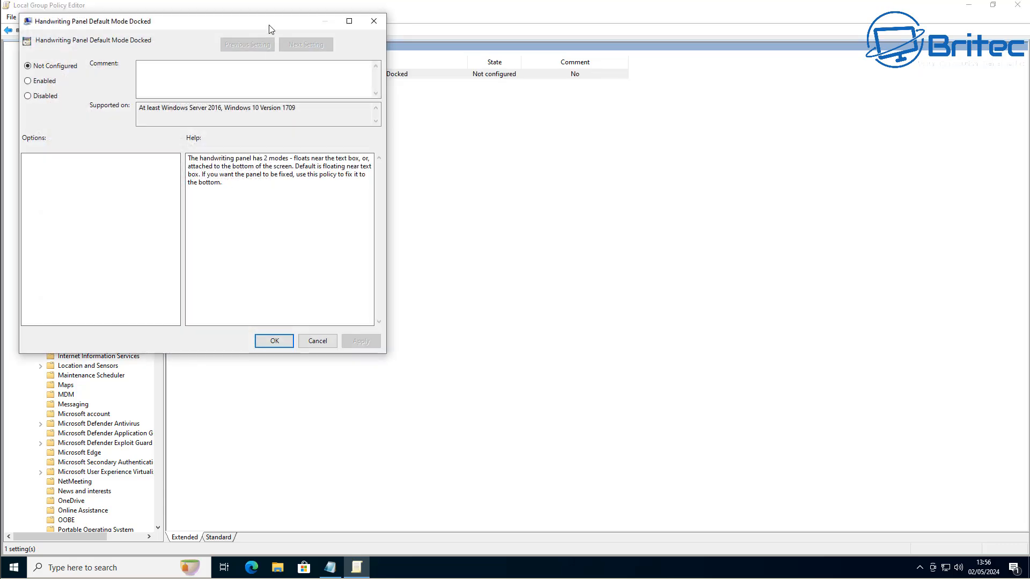
pyautogui.moveTo(426, 98); pyautogui.dragTo(550, 122)
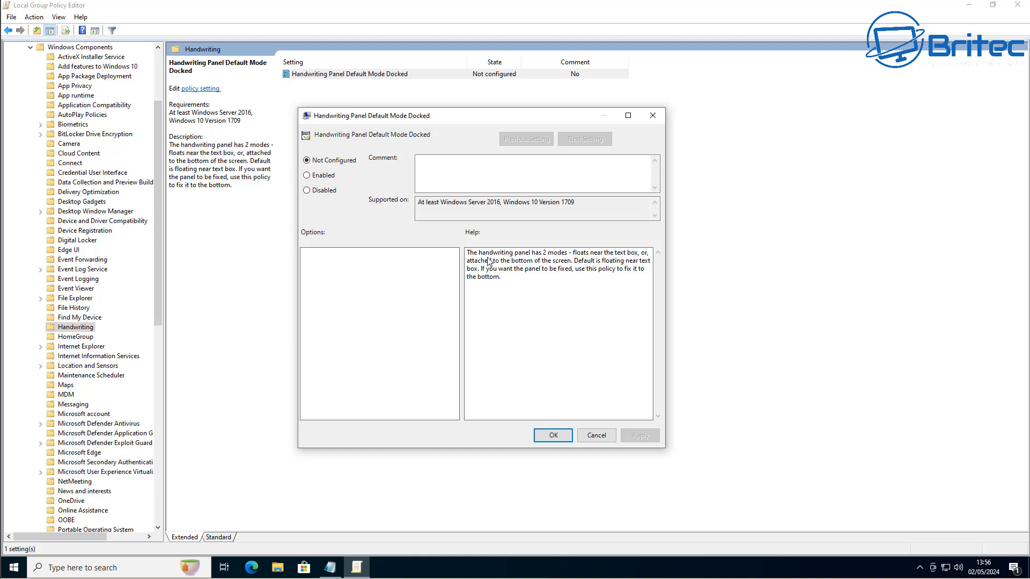
pyautogui.click(653, 115)
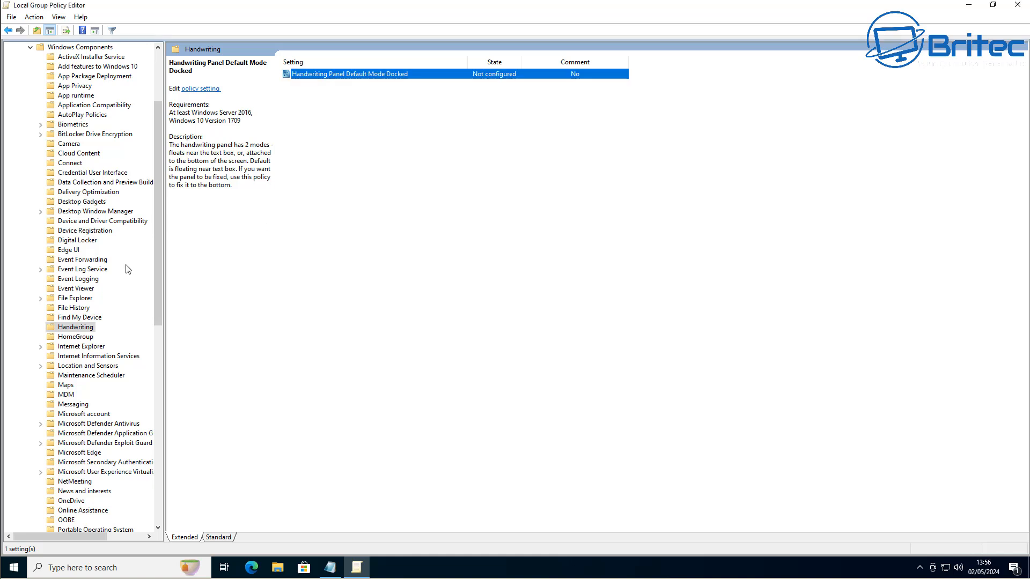
# Enable the policy "Turn off Automatic Download and Update of Map Data" in the Maps folder.
pyautogui.click(67, 388)
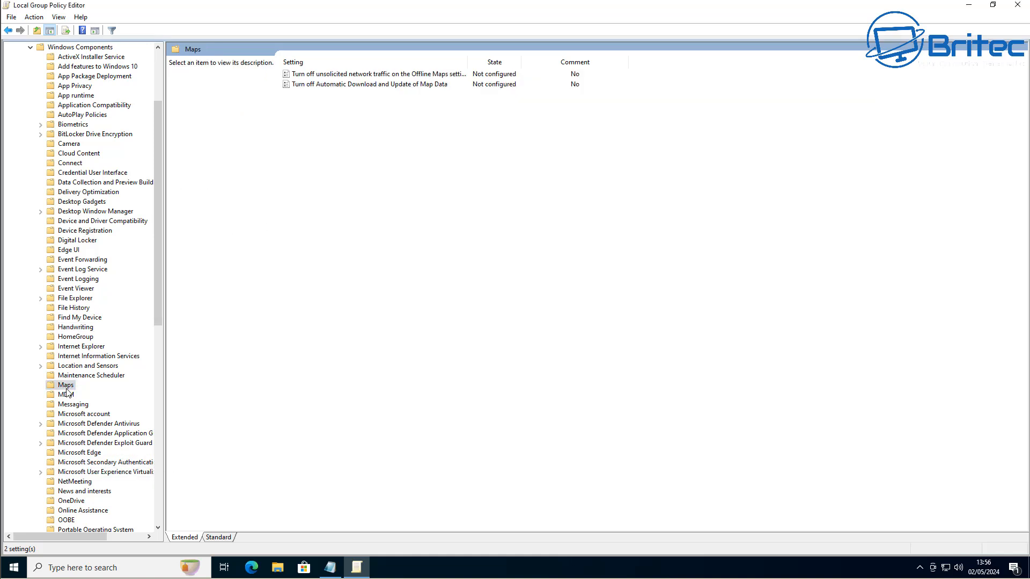
pyautogui.doubleClick(356, 85)
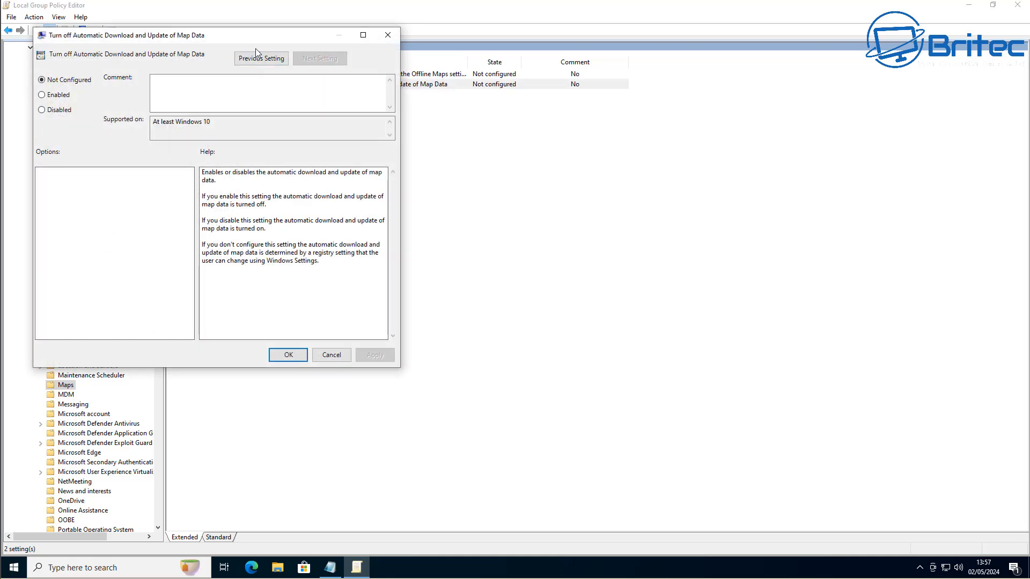
pyautogui.moveTo(257, 43); pyautogui.dragTo(496, 115)
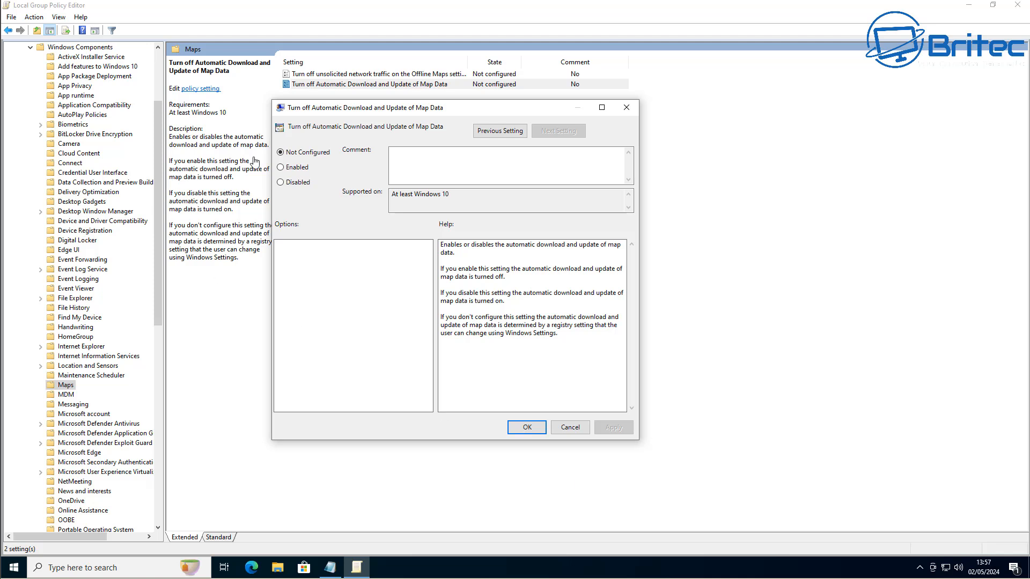
pyautogui.click(294, 168)
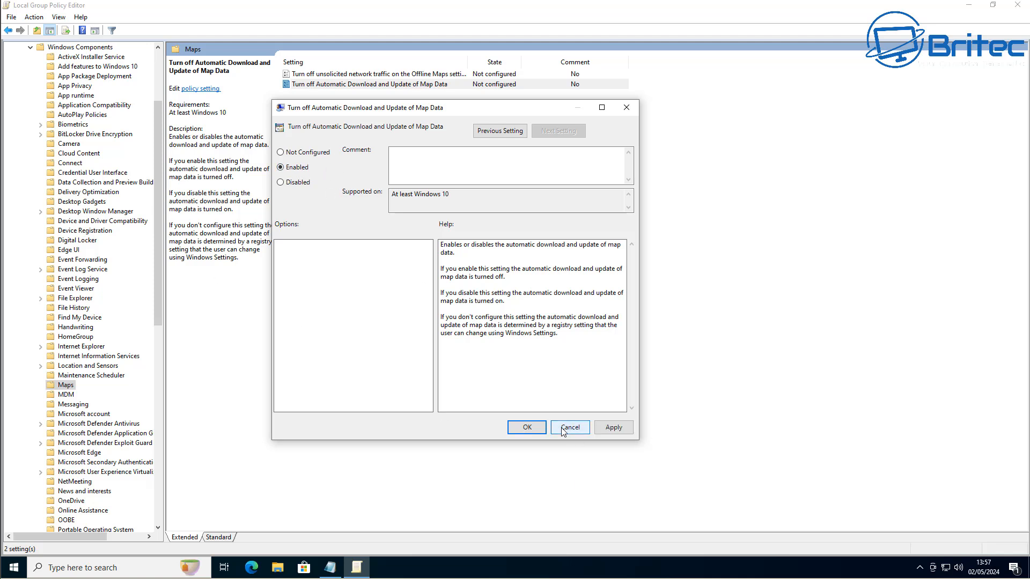
pyautogui.click(528, 428)
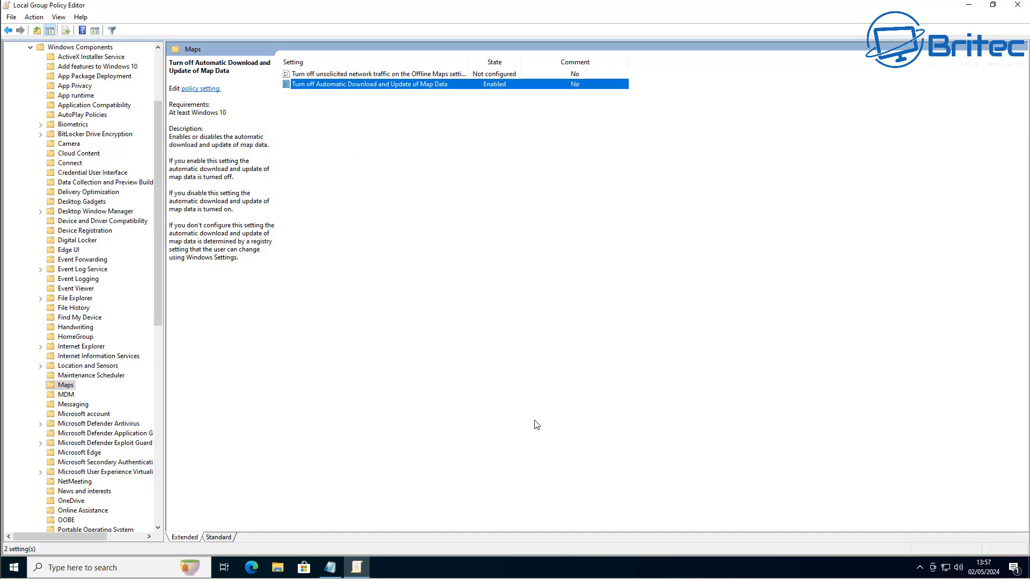
# Enable the Maps policy "Turn off unsolicited network traffic on the Offline Maps settings page".
pyautogui.click(367, 77)
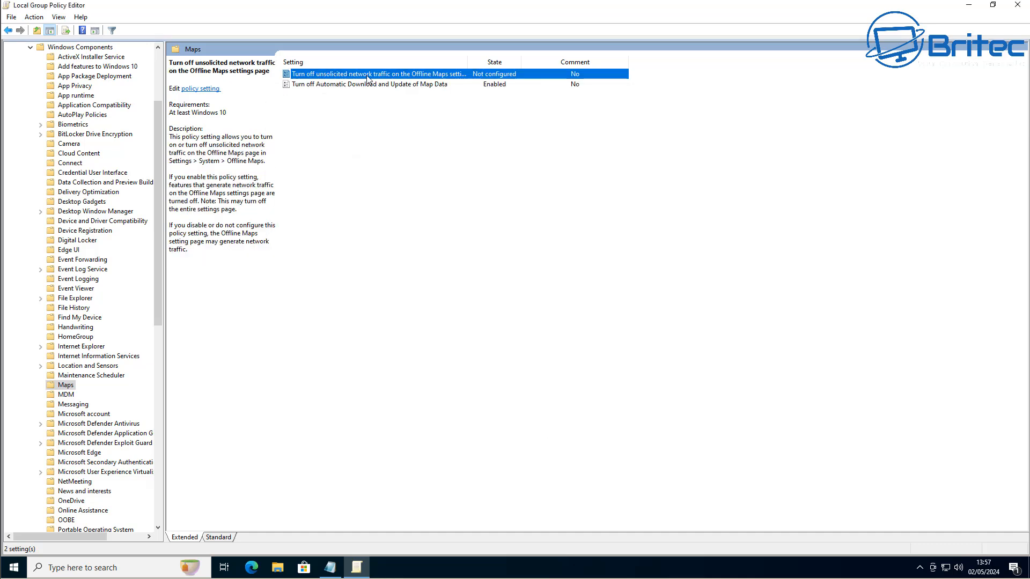
pyautogui.doubleClick(368, 78)
pyautogui.moveTo(270, 45); pyautogui.dragTo(485, 119)
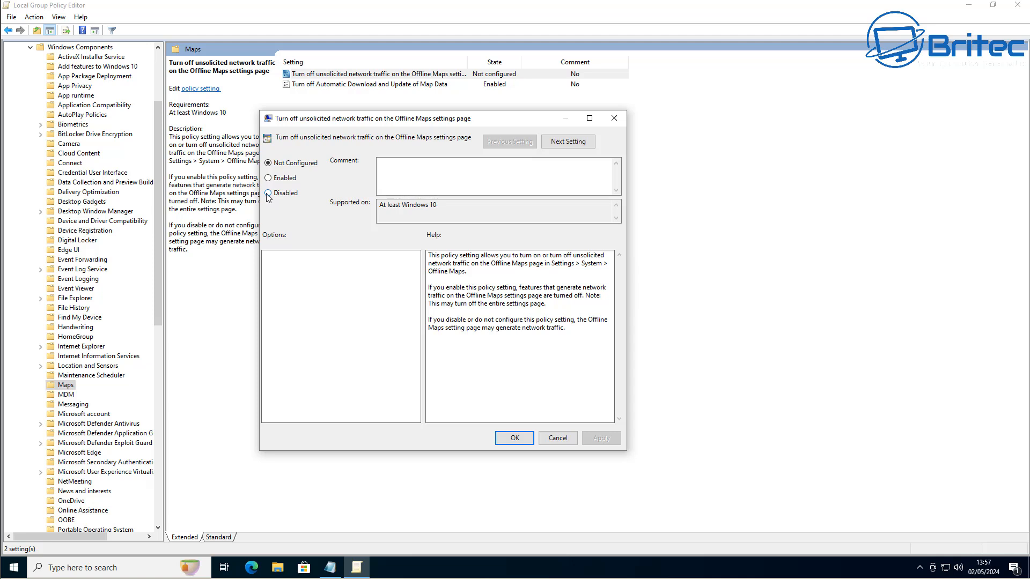
pyautogui.click(286, 179)
pyautogui.click(582, 439)
pyautogui.click(512, 437)
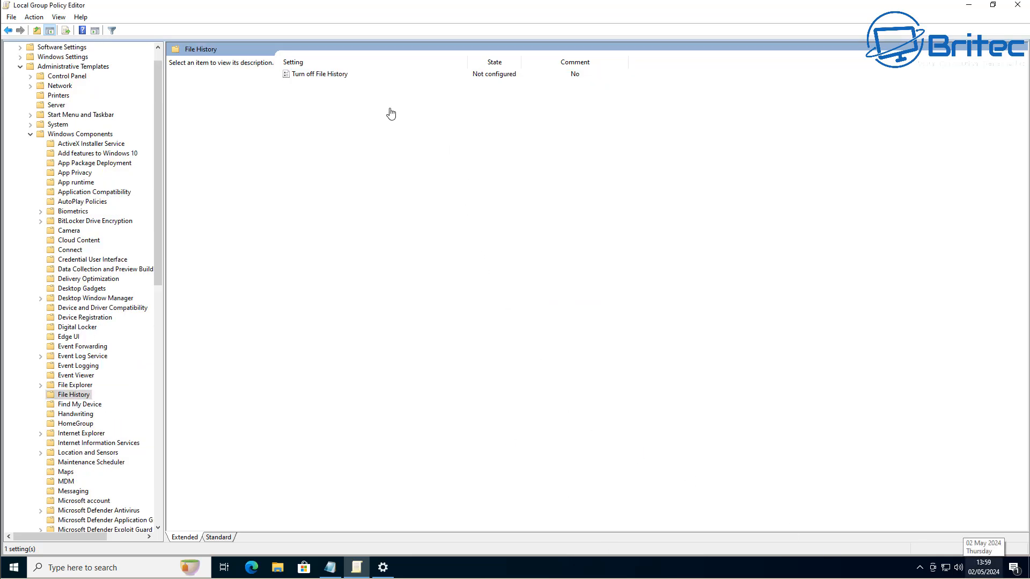
# Enable the policy "Turn off File History" in the File History folder.
pyautogui.click(333, 75)
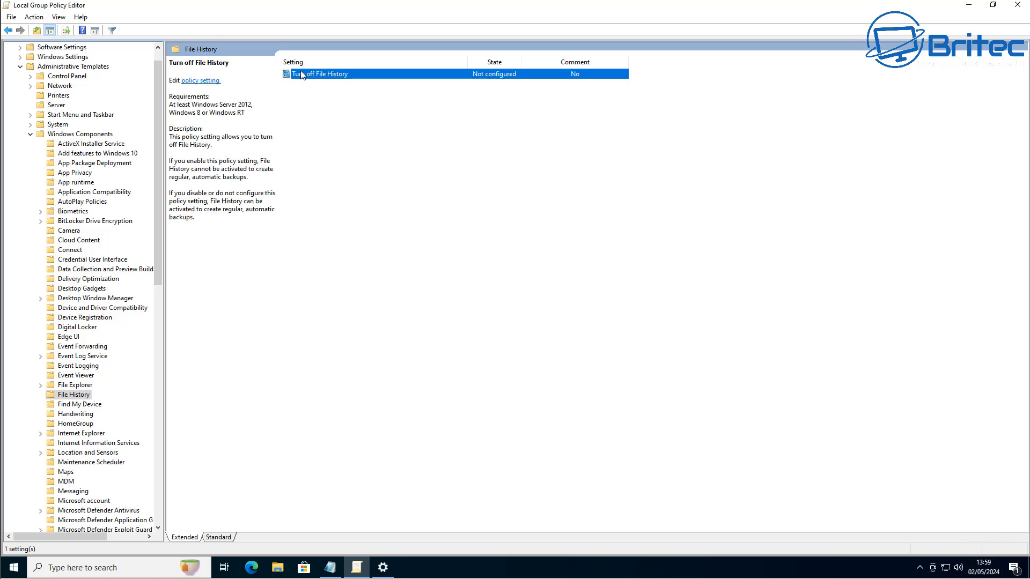
pyautogui.doubleClick(310, 73)
pyautogui.moveTo(228, 73); pyautogui.dragTo(435, 100)
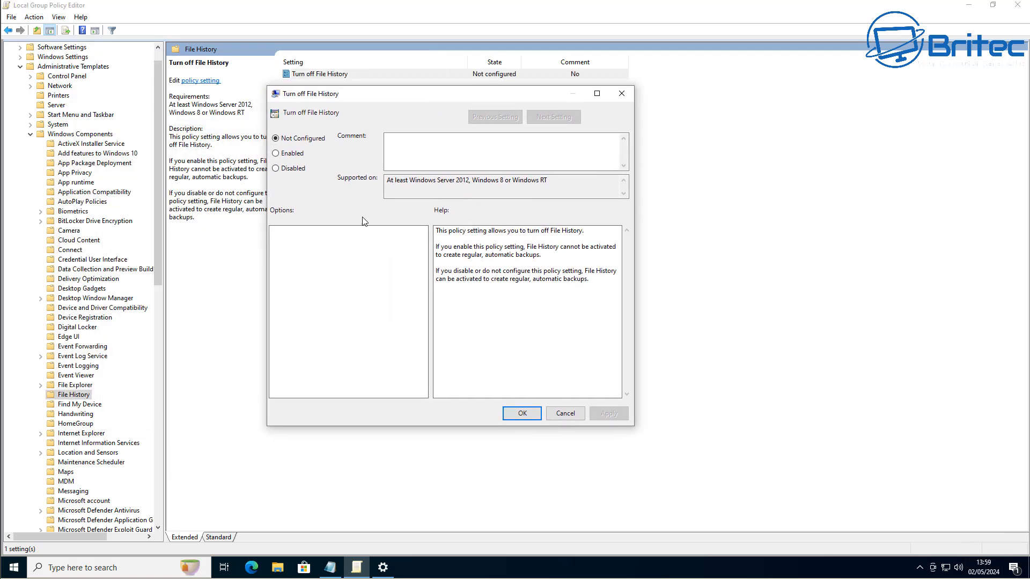
pyautogui.click(284, 156)
pyautogui.click(608, 414)
pyautogui.click(521, 414)
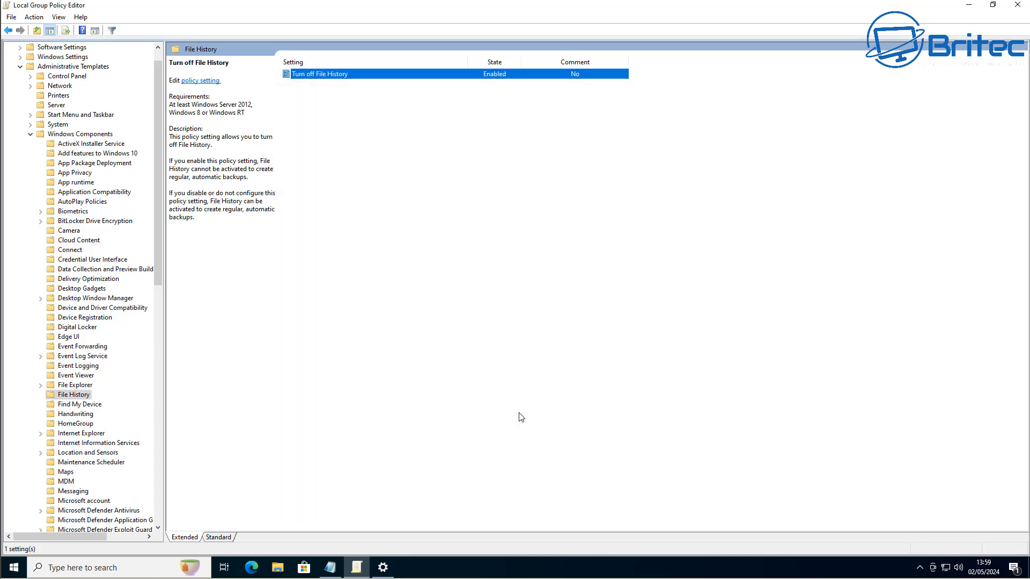
# Open the policy "Allow Corporate redirection of Customer Experience Improvement uploads" in the Windows Customer Experience Improvement Program folder.
pyautogui.scroll(-4, 111, 371)
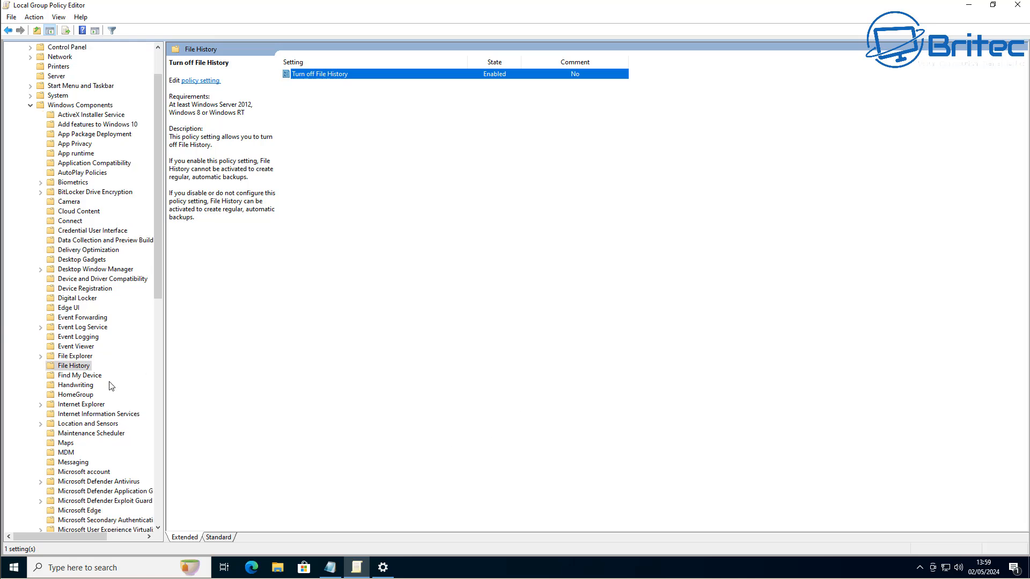
pyautogui.scroll(-13, 102, 429)
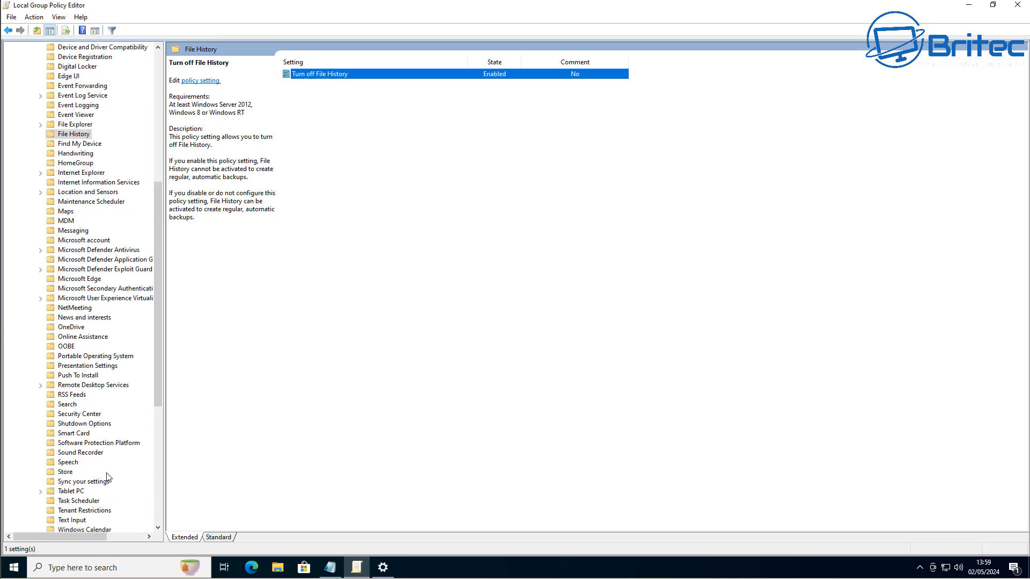
pyautogui.click(81, 288)
pyautogui.click(100, 317)
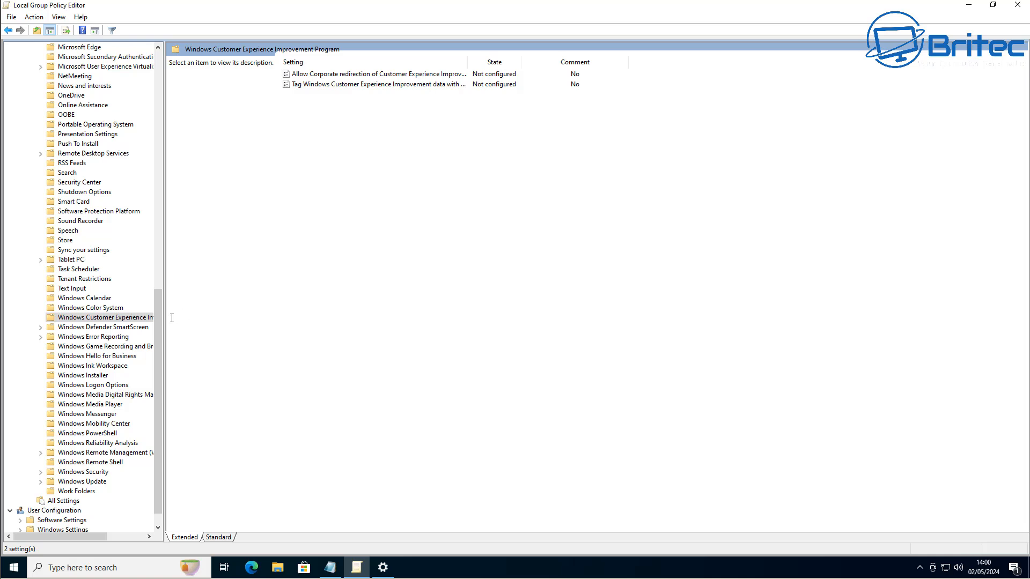
pyautogui.moveTo(163, 327); pyautogui.dragTo(242, 327)
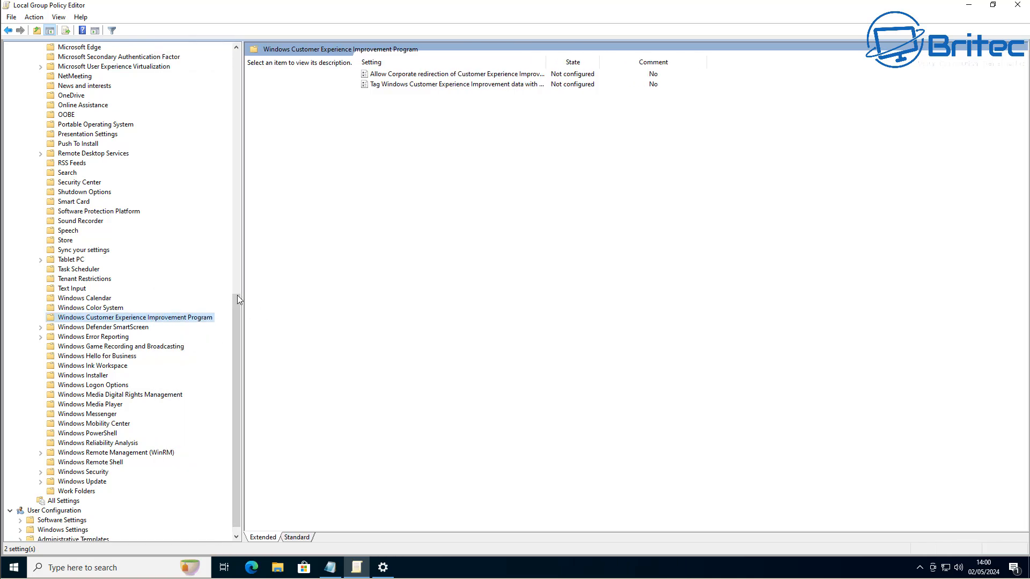
pyautogui.click(414, 75)
pyautogui.doubleClick(414, 76)
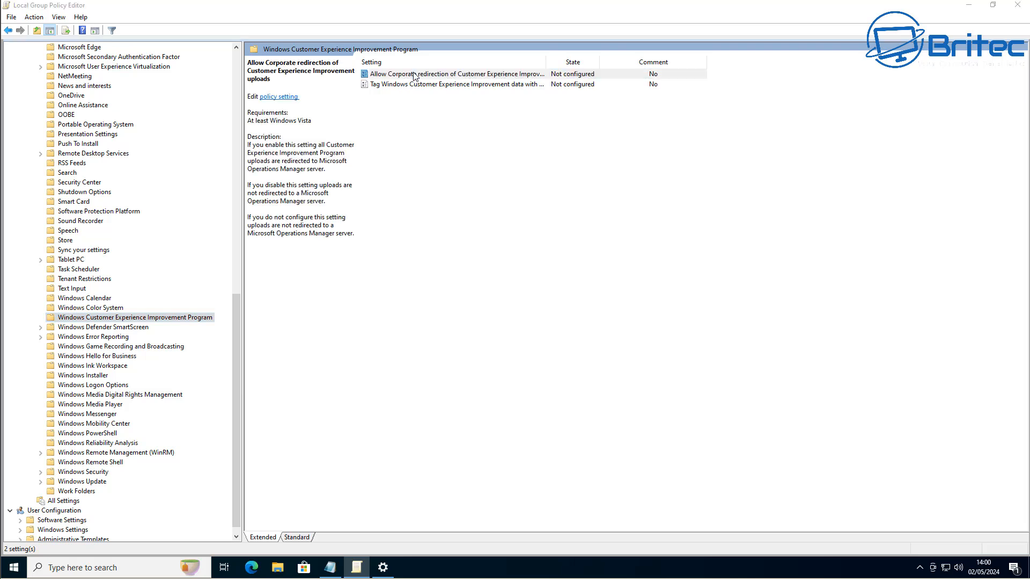
pyautogui.moveTo(374, 127); pyautogui.dragTo(537, 116)
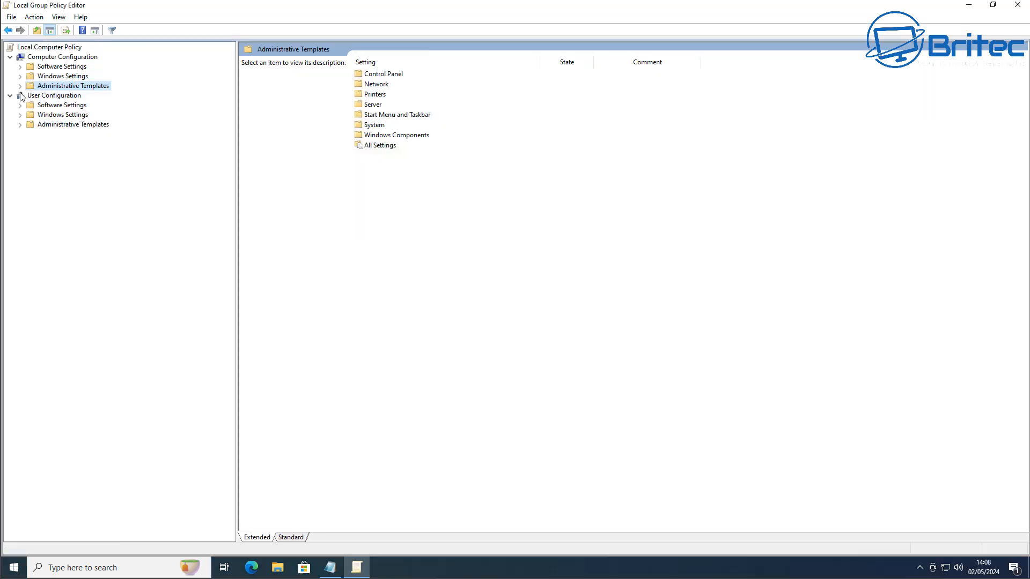
# Enable the policy "Turn off Application Telemetry" in the computer's Windows Components > Application Compatibility folder.
pyautogui.click(21, 87)
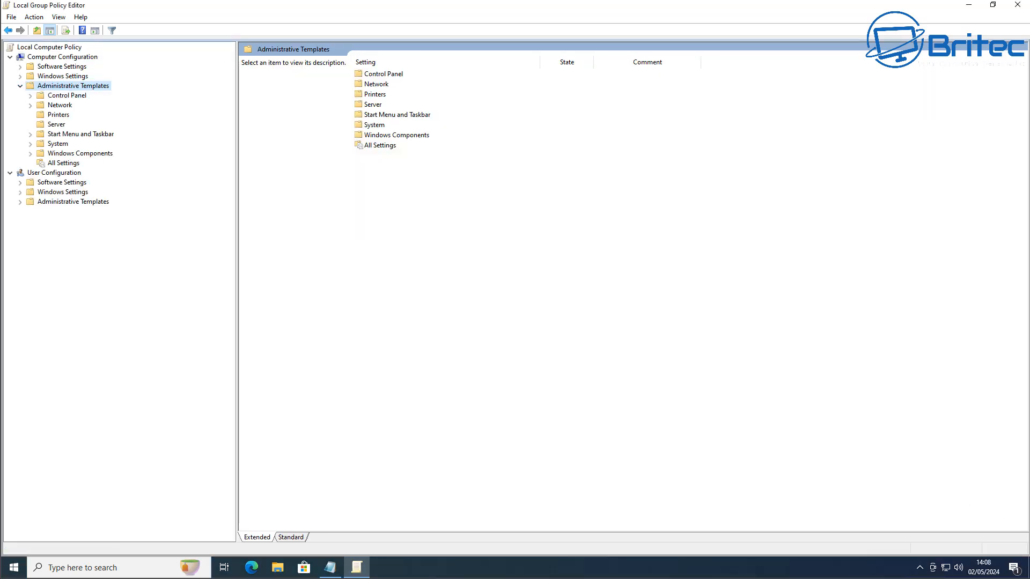
pyautogui.click(80, 153)
pyautogui.click(29, 154)
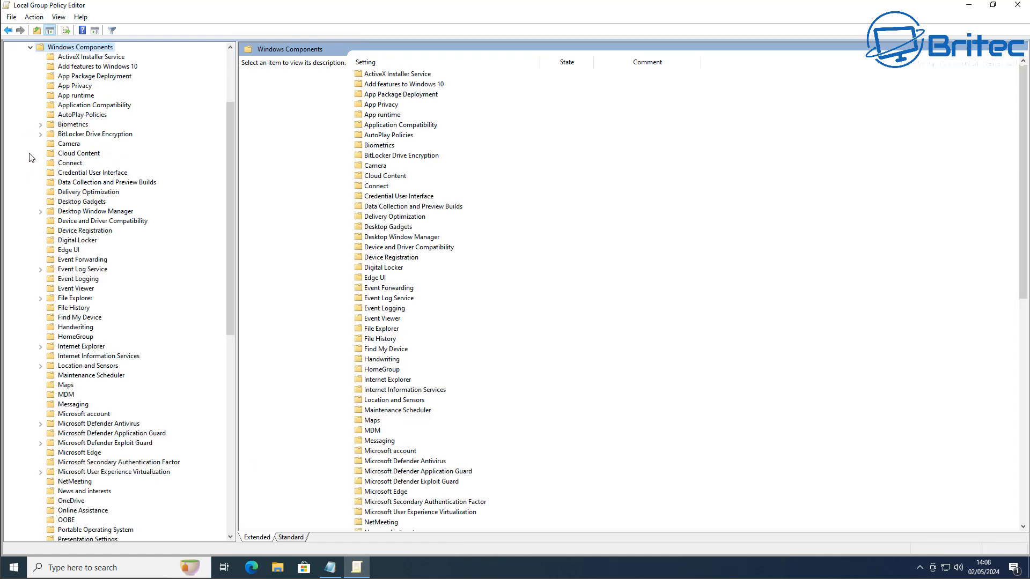
pyautogui.click(108, 106)
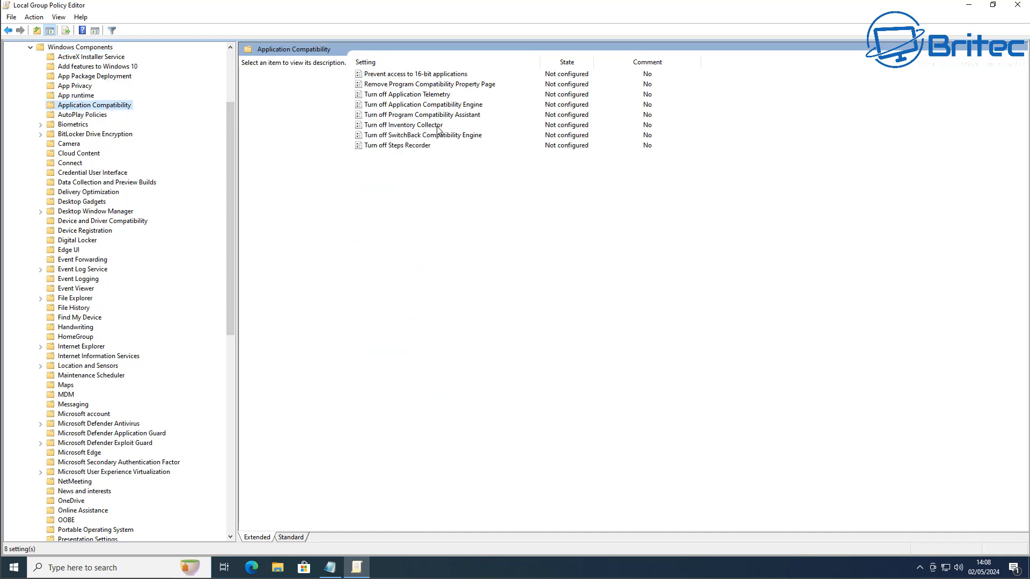
pyautogui.click(419, 97)
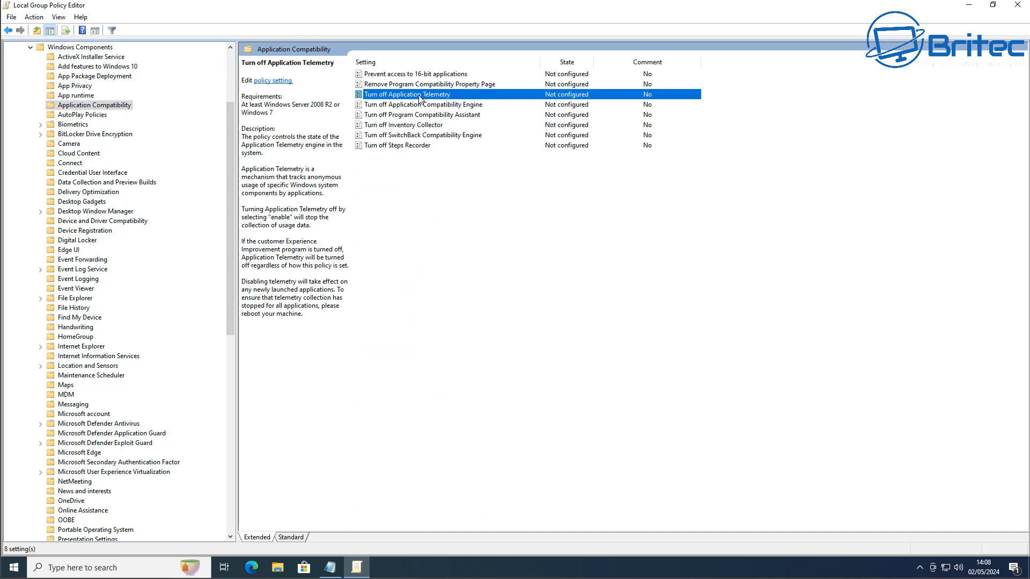
pyautogui.doubleClick(419, 96)
pyautogui.moveTo(325, 119); pyautogui.dragTo(549, 163)
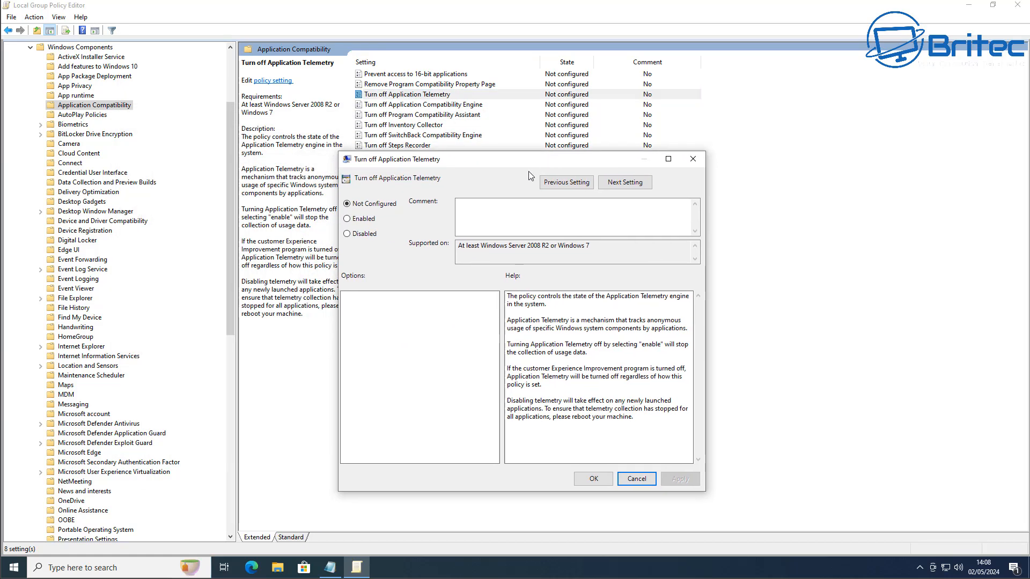
pyautogui.click(347, 219)
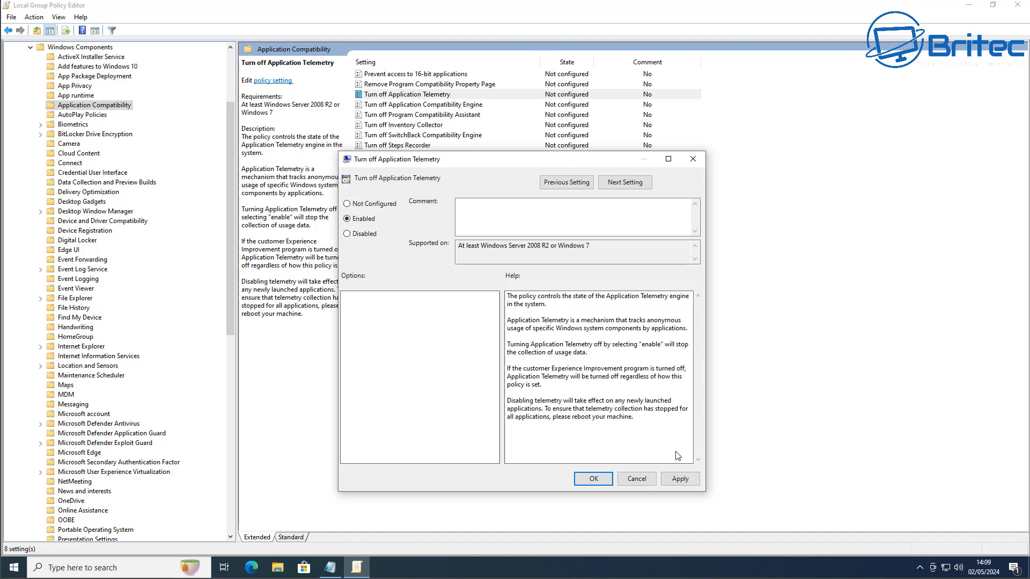
pyautogui.click(682, 480)
pyautogui.click(594, 479)
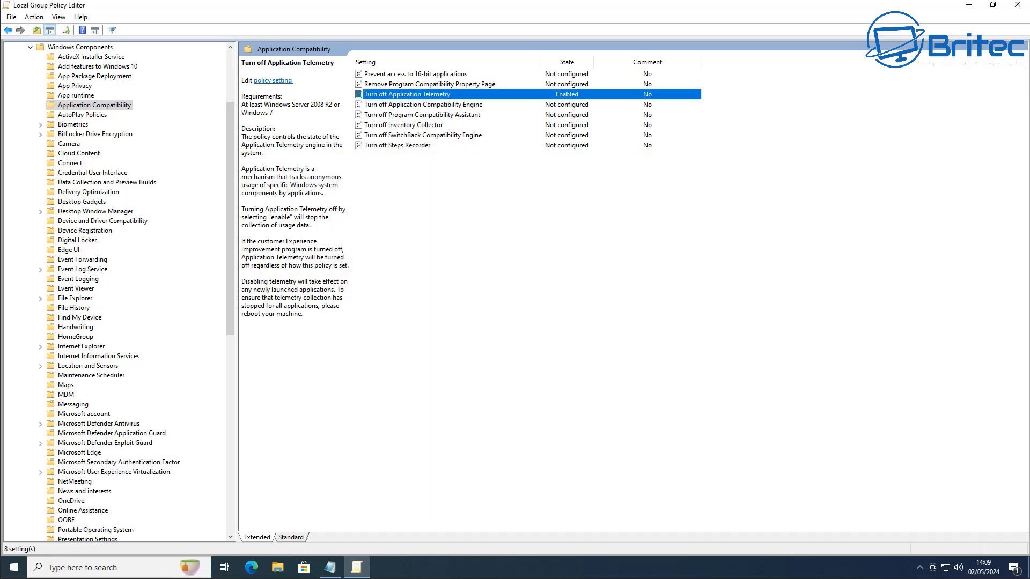
# Enable the Application Compatibility policy "Turn off Steps Recorder".
pyautogui.doubleClick(417, 146)
pyautogui.moveTo(370, 134); pyautogui.dragTo(593, 160)
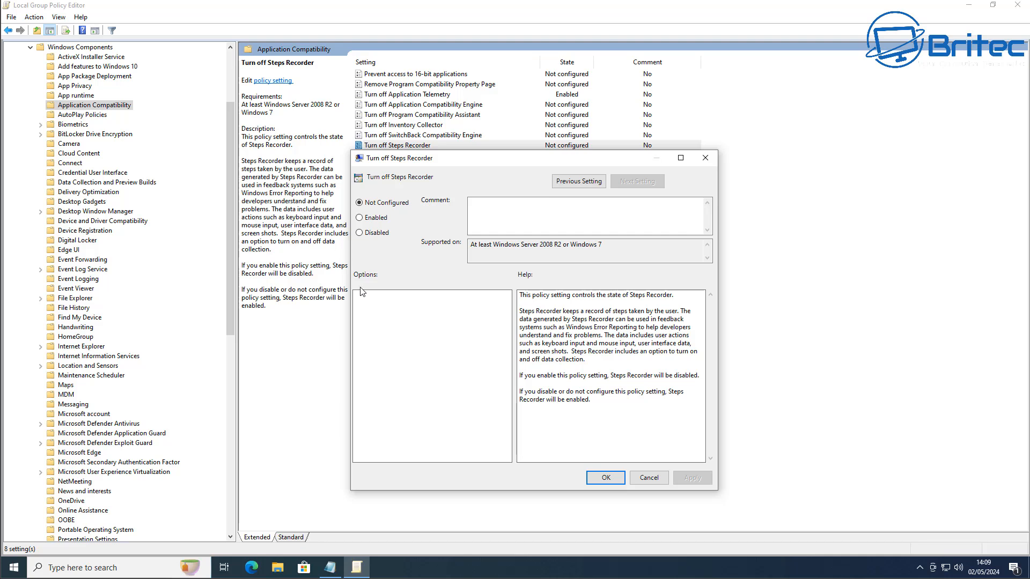
pyautogui.click(366, 220)
pyautogui.click(681, 479)
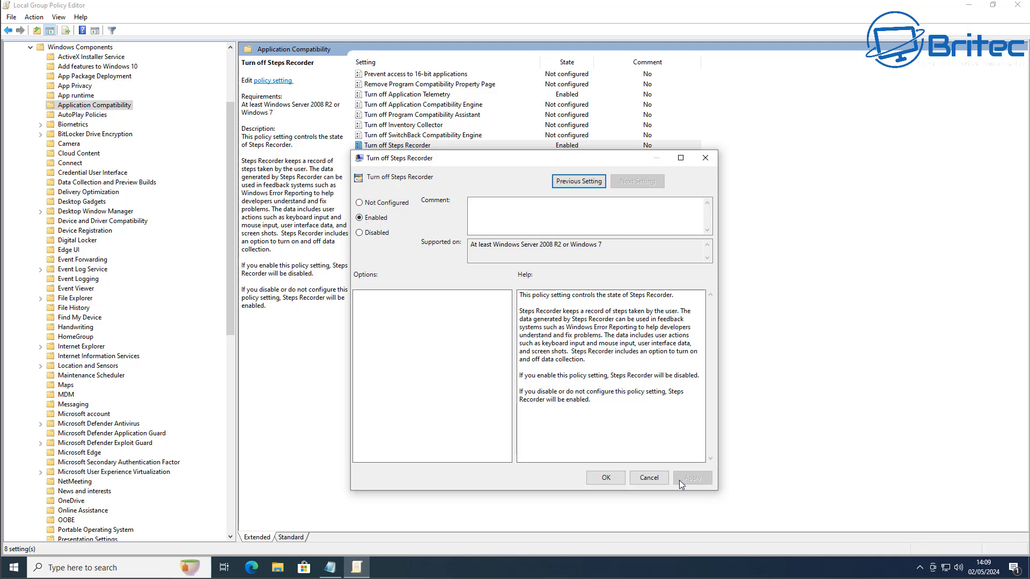
pyautogui.click(605, 477)
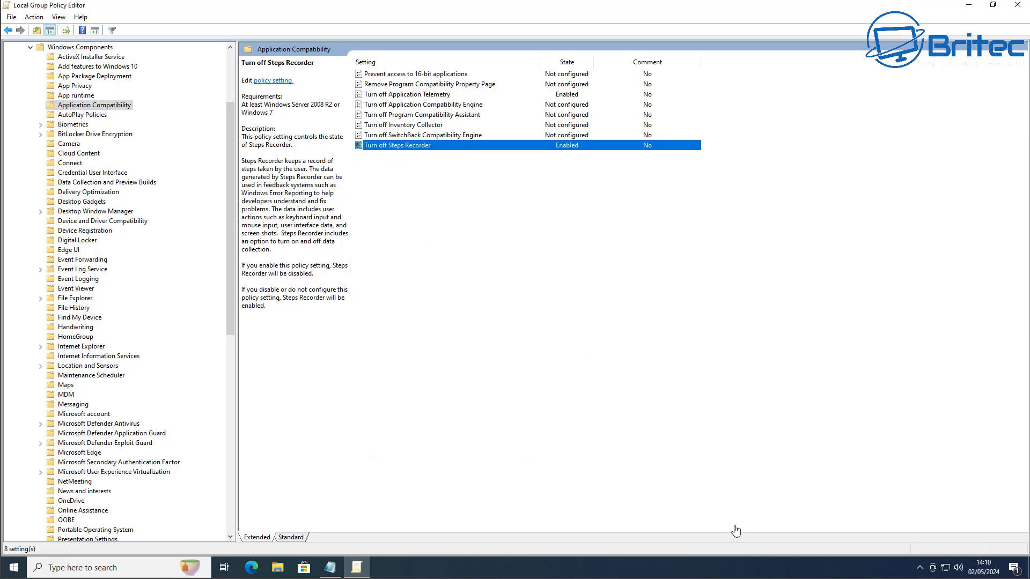
# Enable the Application Compatibility policy "Turn off Inventory Collector".
pyautogui.click(445, 125)
pyautogui.doubleClick(459, 130)
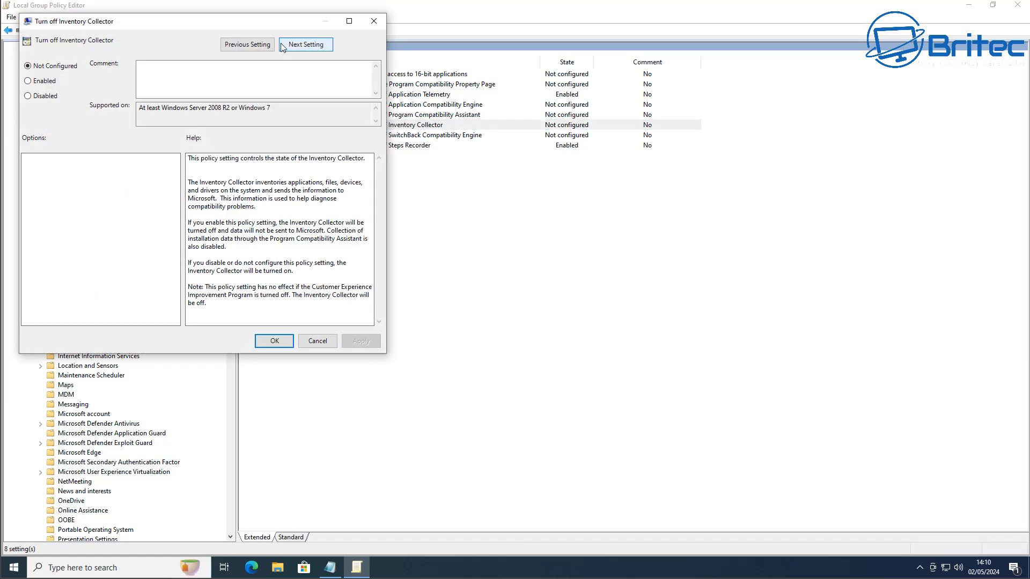
pyautogui.moveTo(274, 20); pyautogui.dragTo(613, 166)
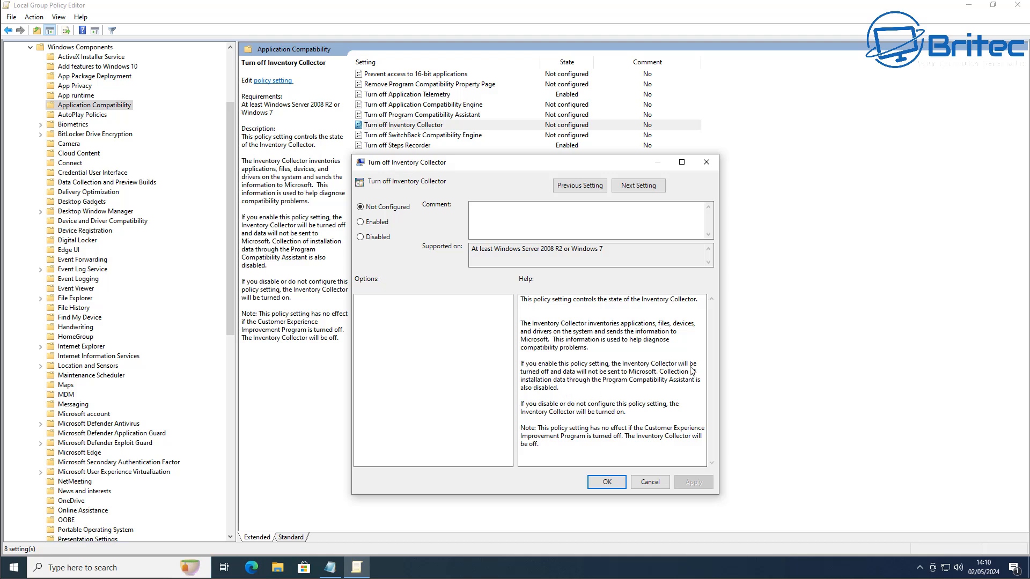
pyautogui.click(382, 221)
pyautogui.click(693, 482)
pyautogui.click(614, 486)
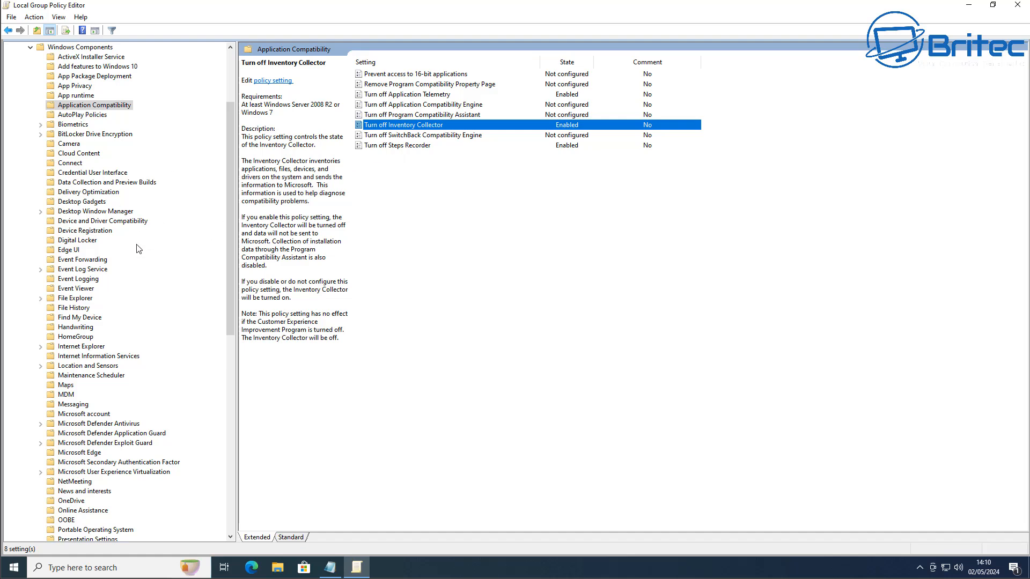
# Disable the policy "Allow Cortana" in the computer's Windows Components > Search folder.
pyautogui.scroll(3, 134, 252)
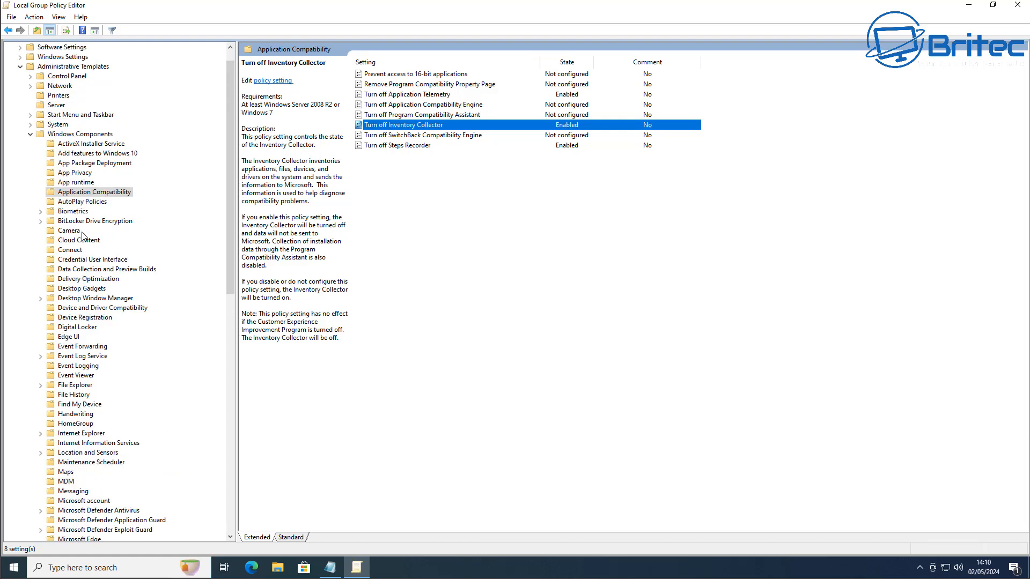
pyautogui.click(30, 135)
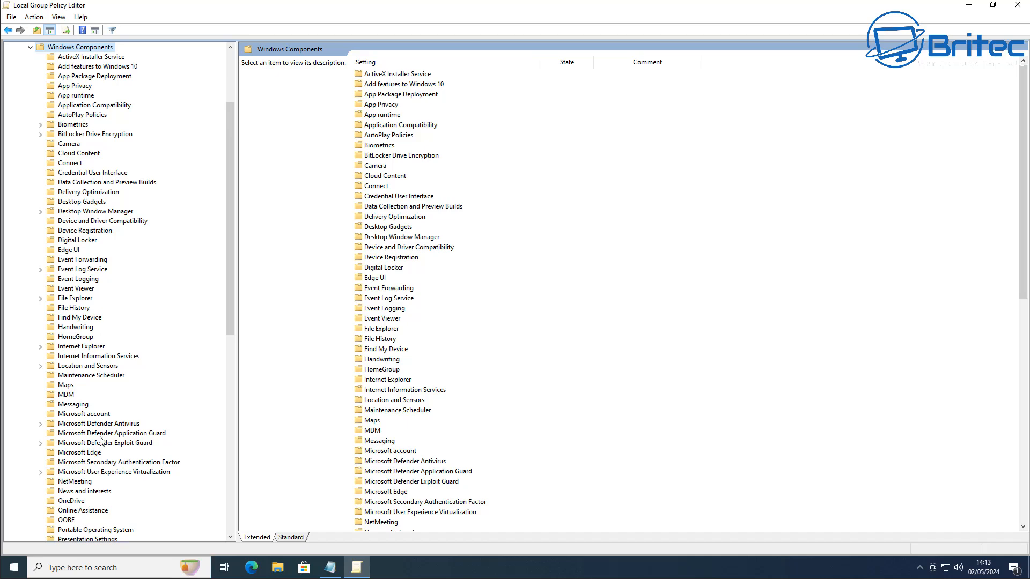
pyautogui.scroll(-4, 104, 483)
pyautogui.click(74, 463)
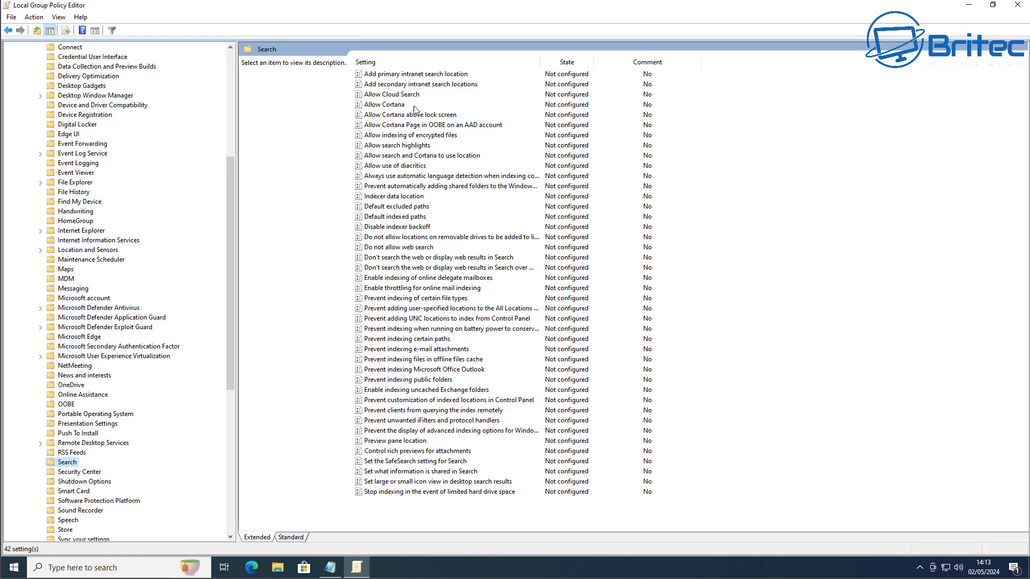
pyautogui.click(395, 106)
pyautogui.doubleClick(395, 106)
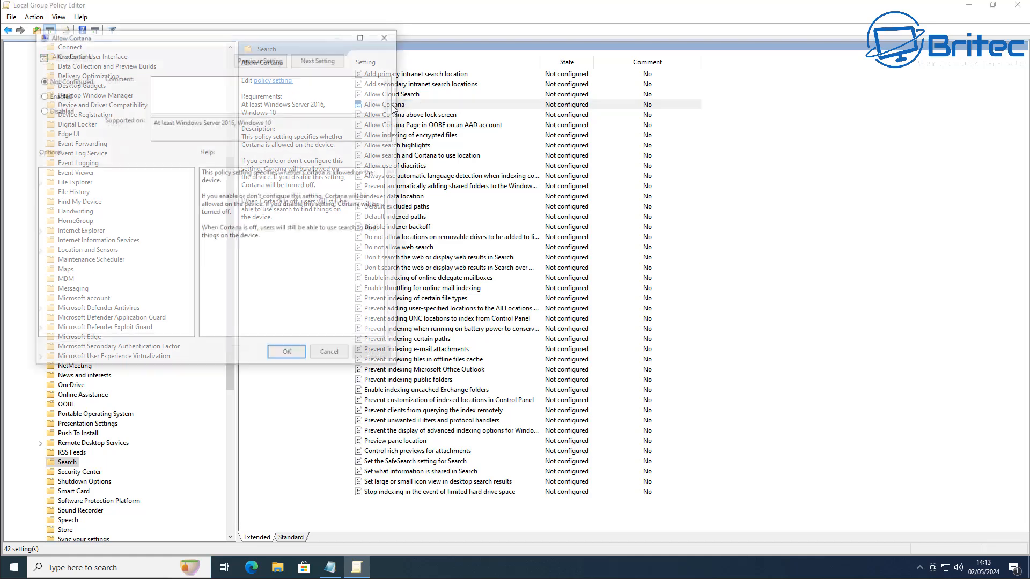
pyautogui.moveTo(250, 41); pyautogui.dragTo(547, 129)
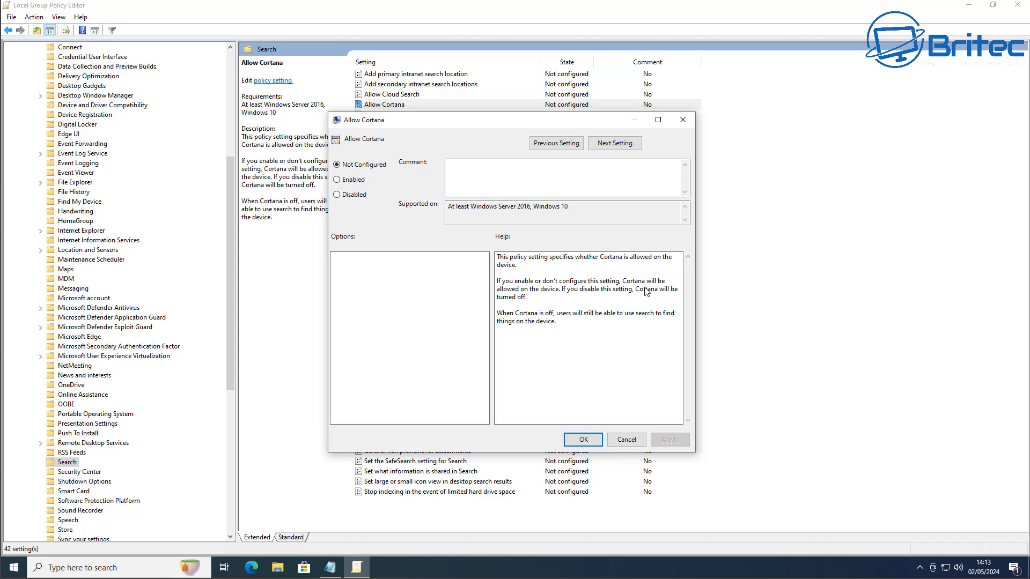
pyautogui.click(337, 195)
pyautogui.click(670, 441)
pyautogui.click(583, 440)
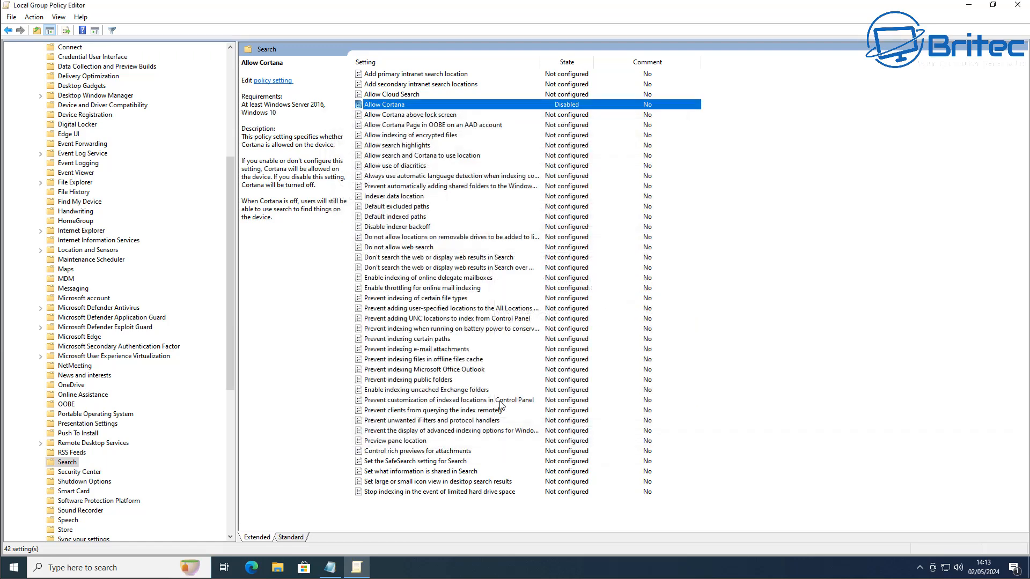
# Disable the Search policy "Allow Cortana above lock screen".
pyautogui.doubleClick(397, 115)
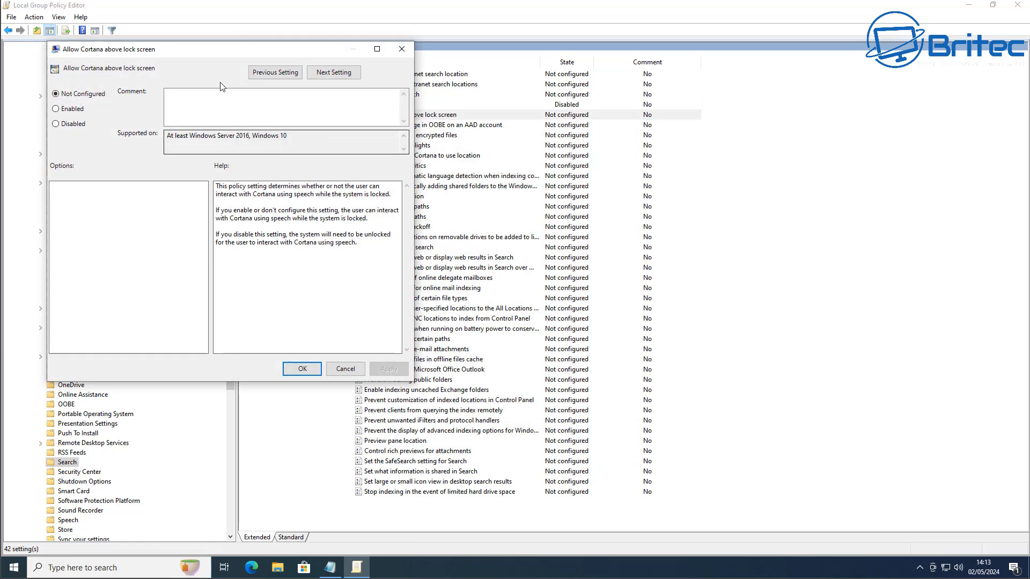
pyautogui.moveTo(215, 38); pyautogui.dragTo(503, 140)
pyautogui.click(333, 206)
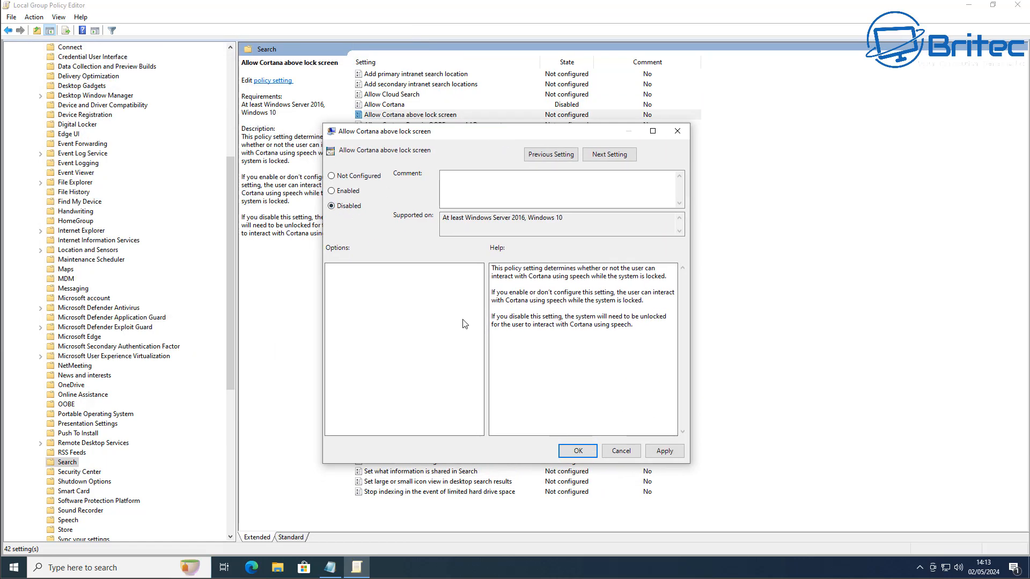
pyautogui.click(661, 451)
pyautogui.click(578, 451)
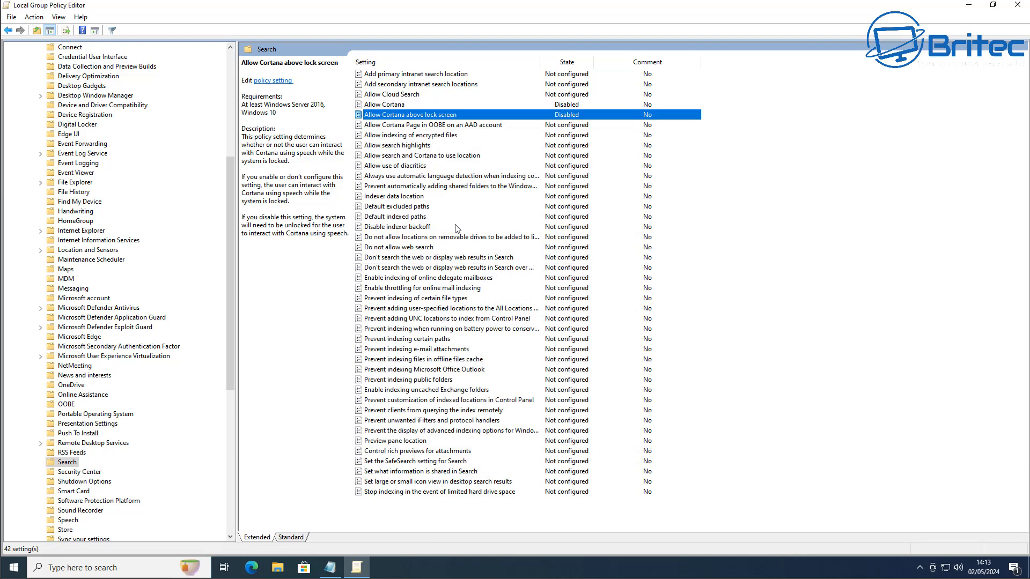
# Disable the Search policy "Allow Cortana Page in OOBE on an AAD account".
pyautogui.click(406, 126)
pyautogui.doubleClick(406, 127)
pyautogui.moveTo(226, 18); pyautogui.dragTo(499, 144)
pyautogui.click(336, 220)
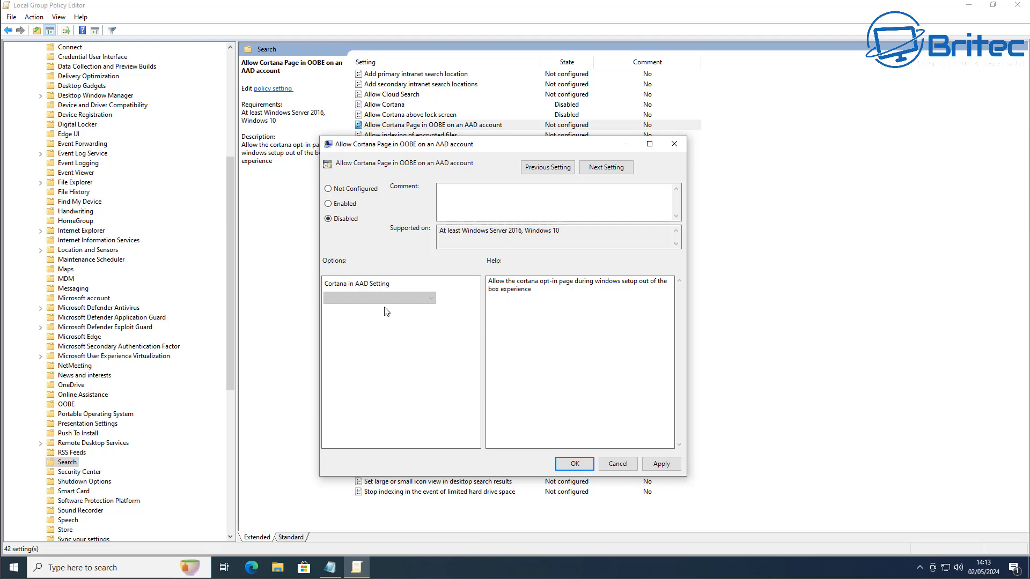
pyautogui.click(661, 463)
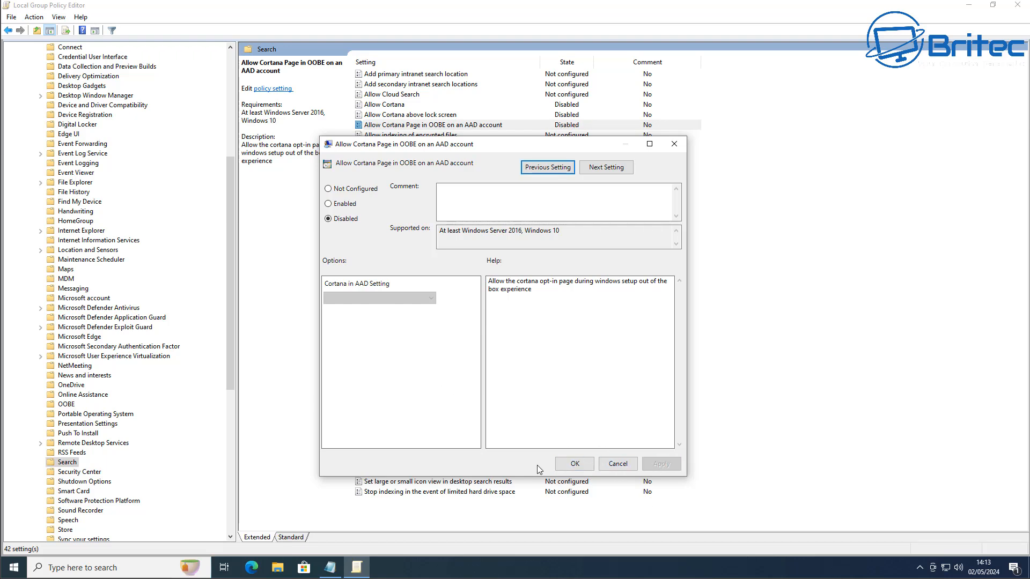
pyautogui.click(572, 464)
# Disable the Search policy "Allow Cloud Search".
pyautogui.doubleClick(392, 94)
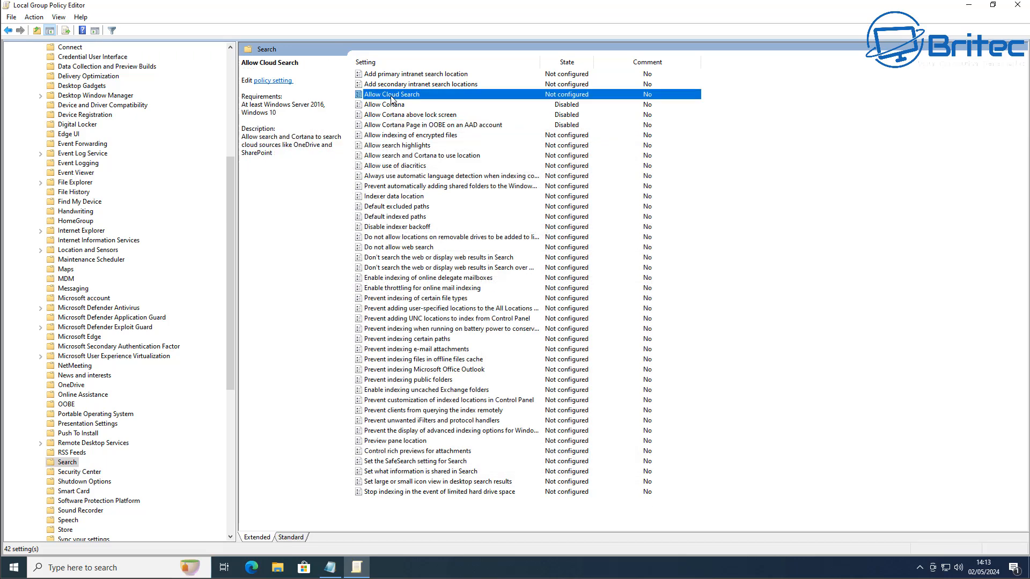
pyautogui.click(99, 151)
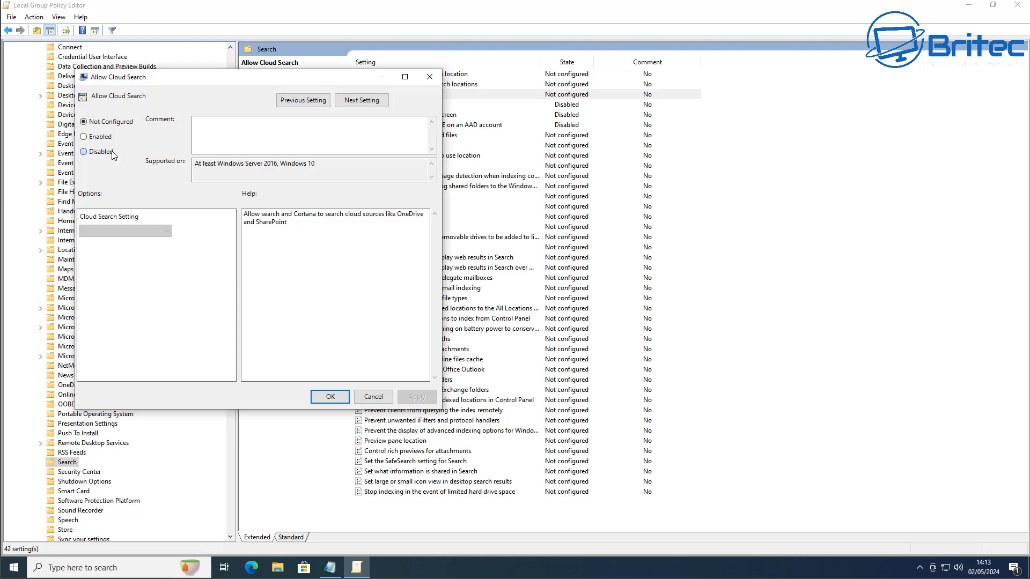
pyautogui.click(417, 397)
pyautogui.click(332, 397)
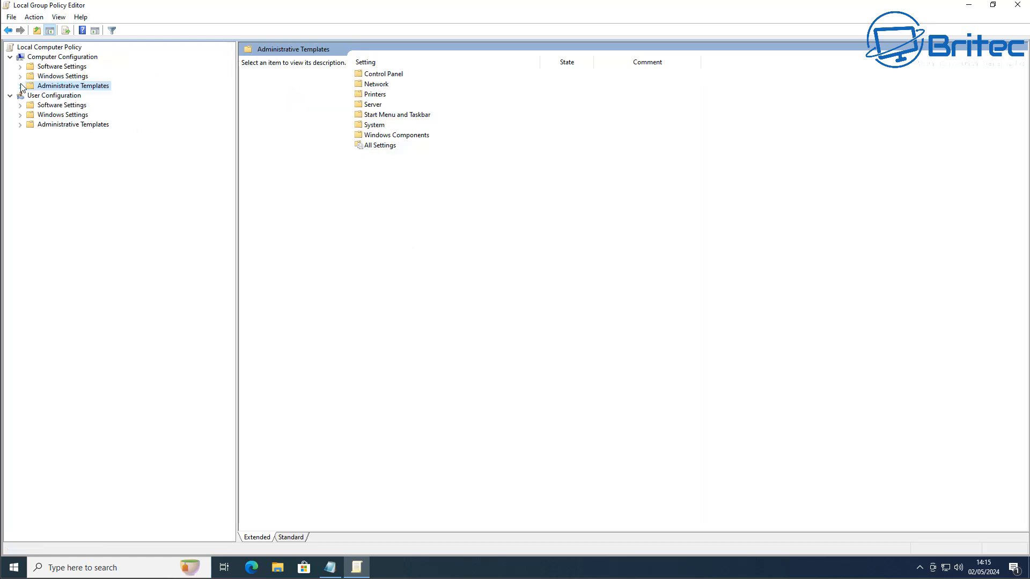
# Enable "Allow Telemetry" at level "0 - Security [Enterprise Only]" in the computer's Windows Components > Data Collection and Preview Builds folder.
pyautogui.click(20, 86)
pyautogui.doubleClick(78, 157)
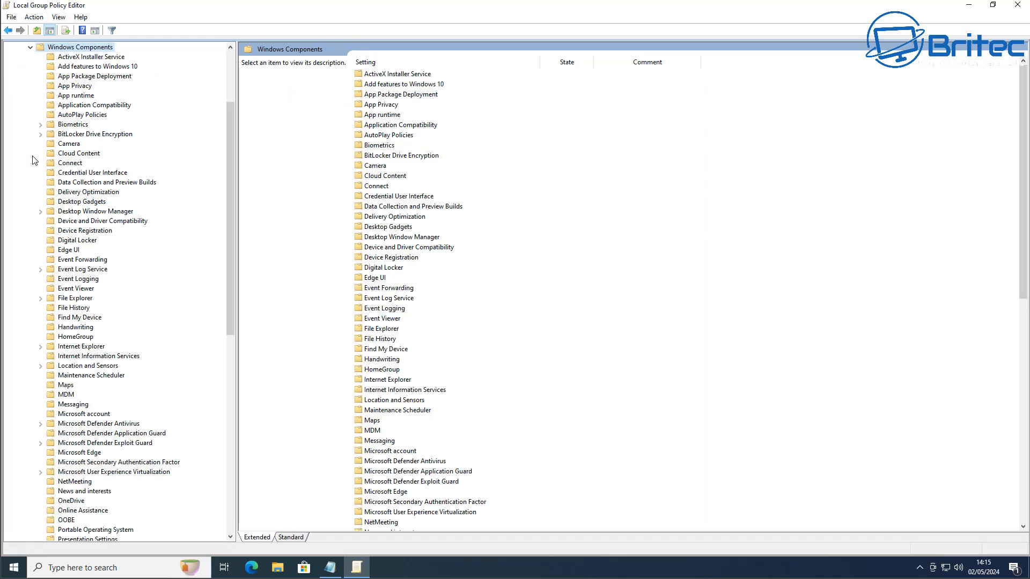
pyautogui.click(93, 183)
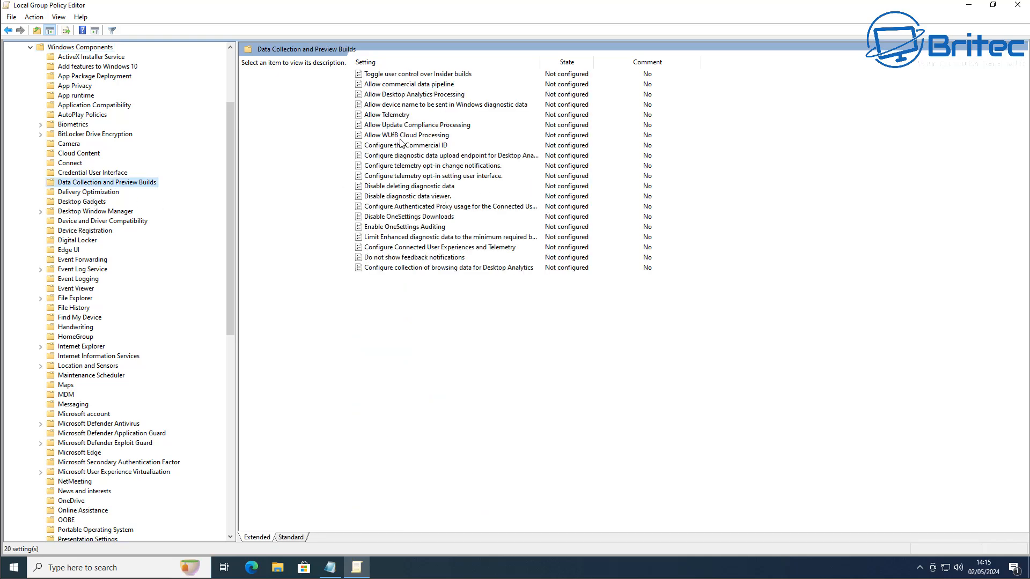
pyautogui.doubleClick(398, 116)
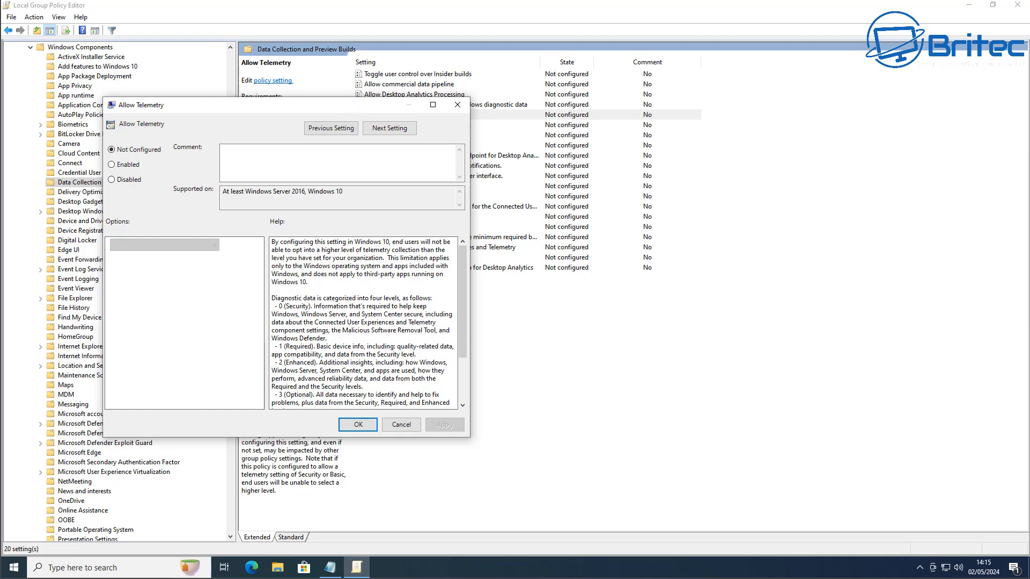
pyautogui.moveTo(351, 141); pyautogui.dragTo(573, 143)
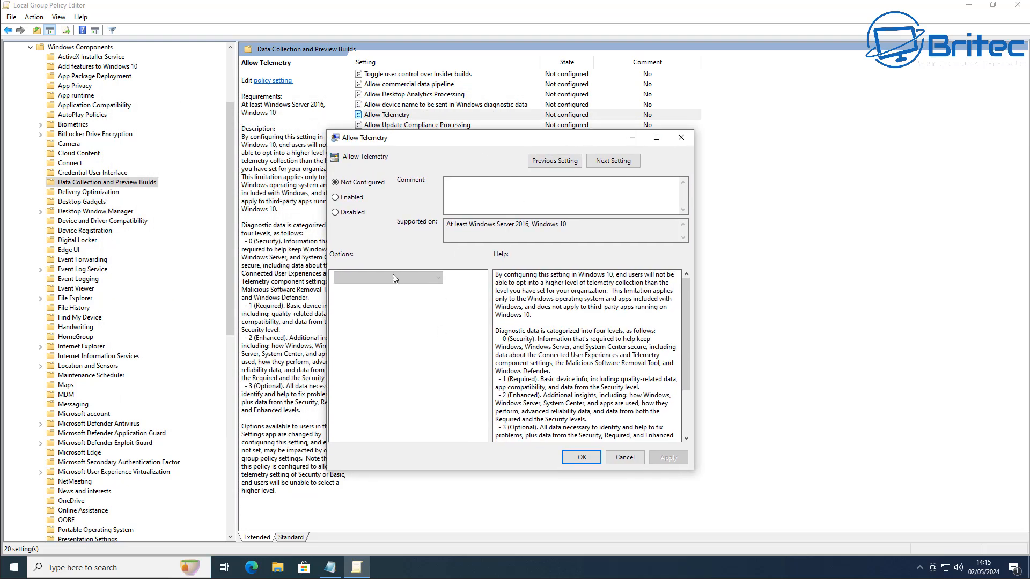
pyautogui.scroll(-2, 596, 364)
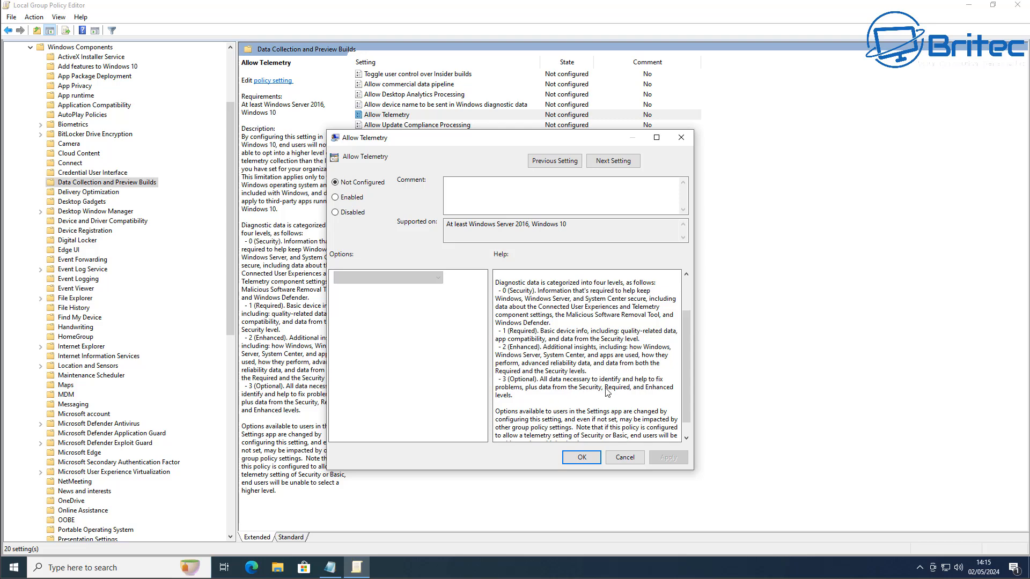
pyautogui.scroll(2, 646, 396)
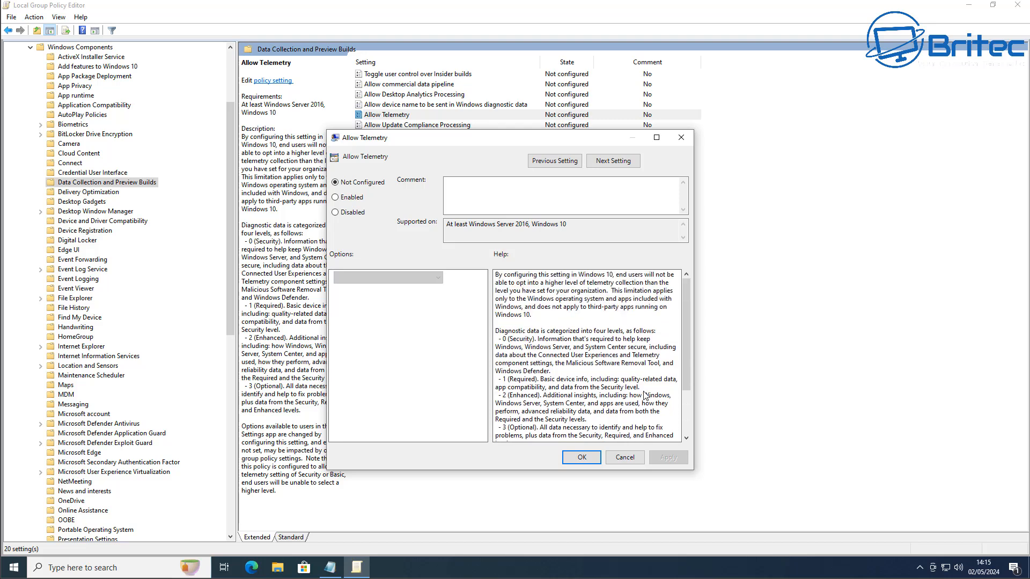
pyautogui.click(339, 198)
pyautogui.click(413, 275)
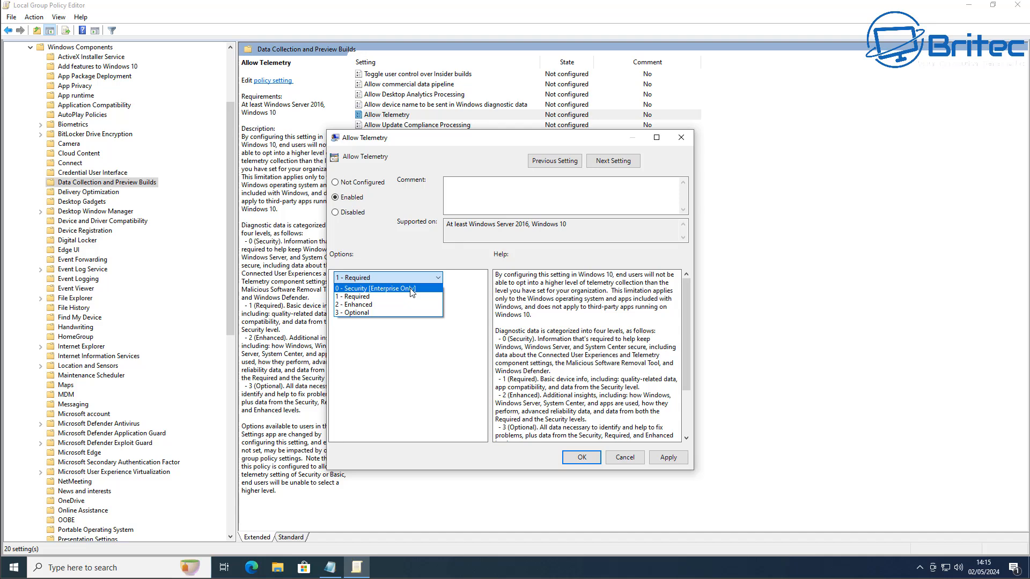
pyautogui.click(412, 289)
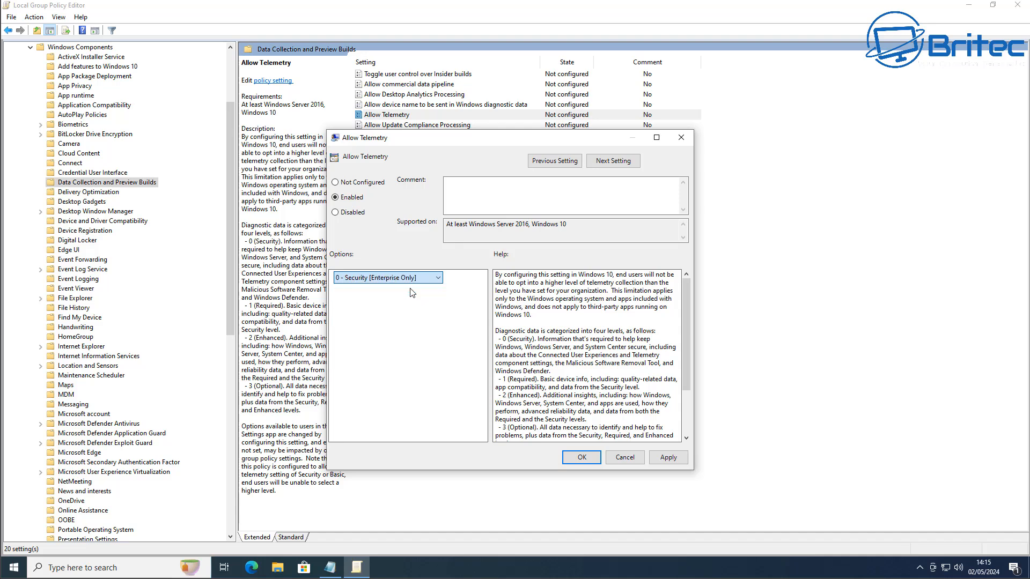
pyautogui.click(668, 457)
pyautogui.click(598, 459)
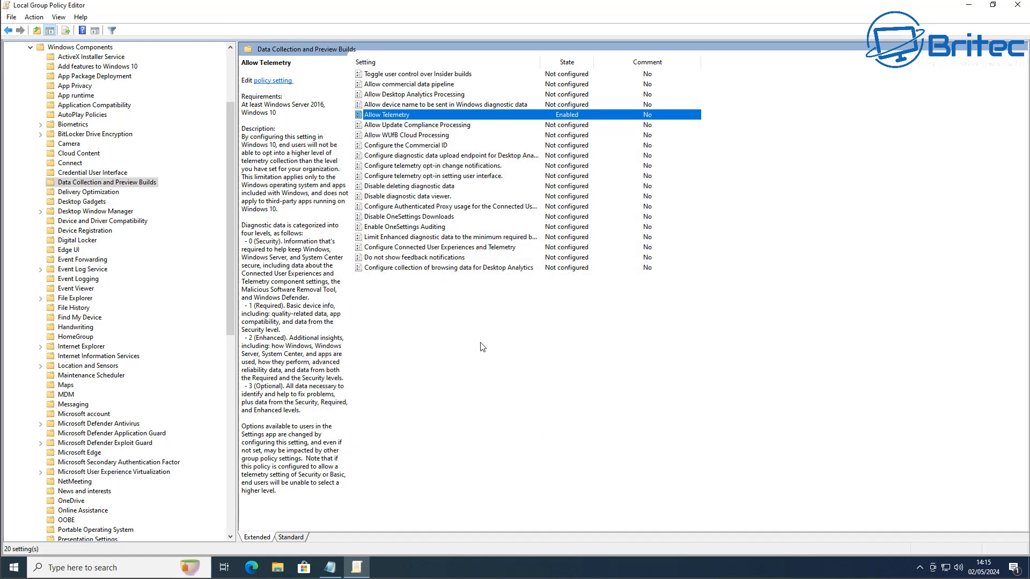
pyautogui.click(451, 236)
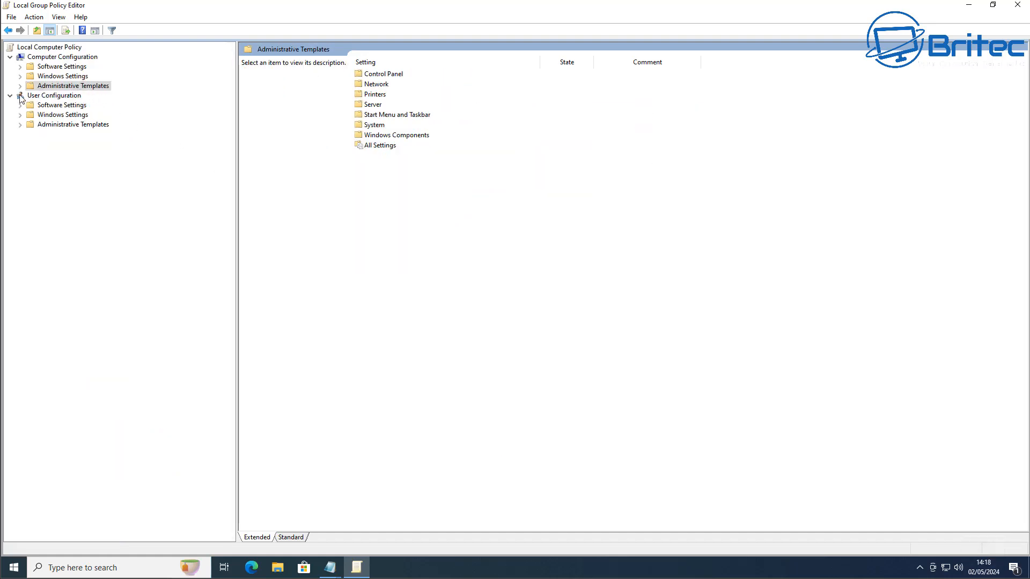
# Enable the policy "Turn off the advertising ID" in the computer's Administrative Templates > System > User Profiles folder.
pyautogui.click(20, 85)
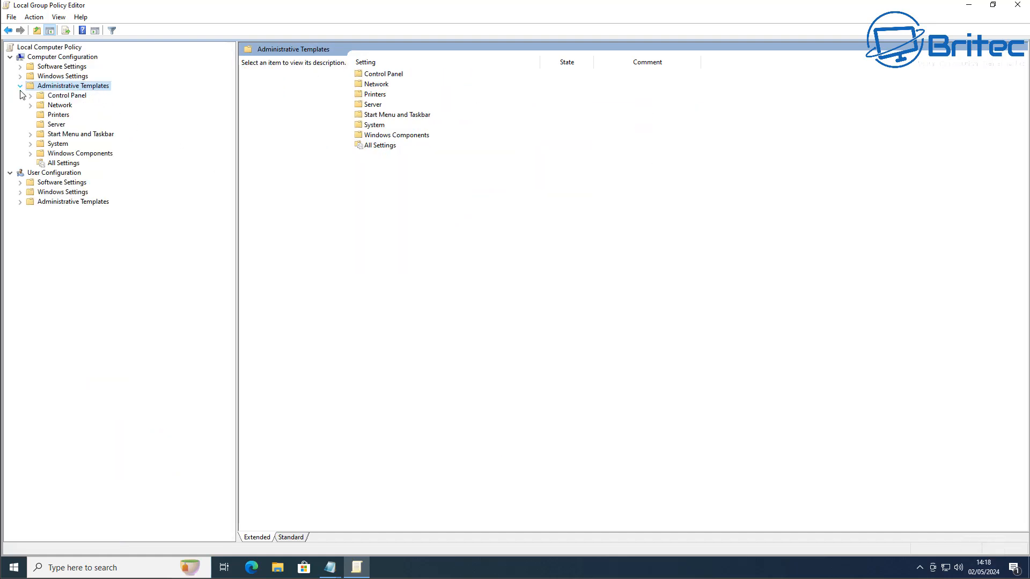
pyautogui.doubleClick(59, 143)
pyautogui.scroll(-5, 116, 343)
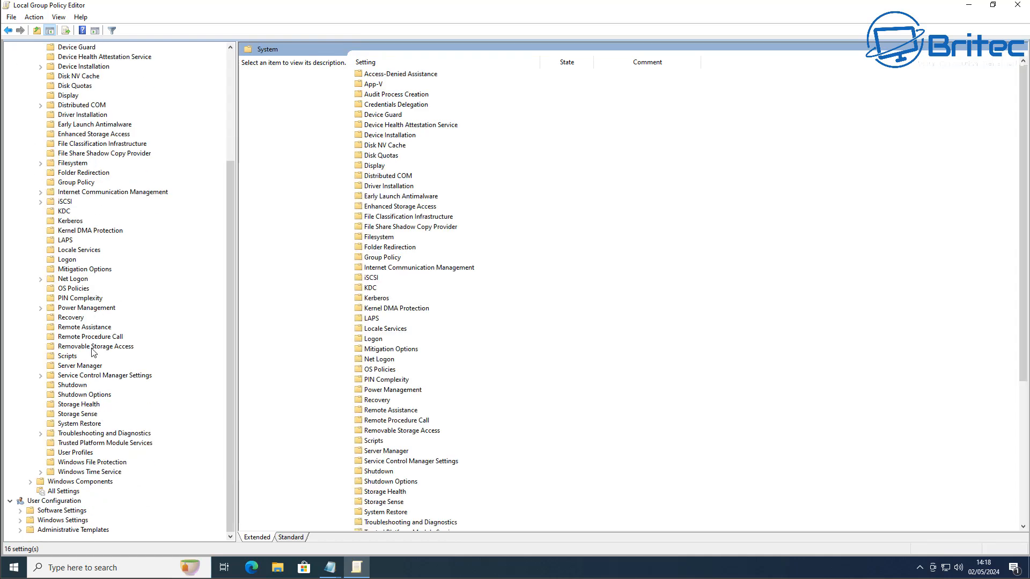
pyautogui.click(75, 453)
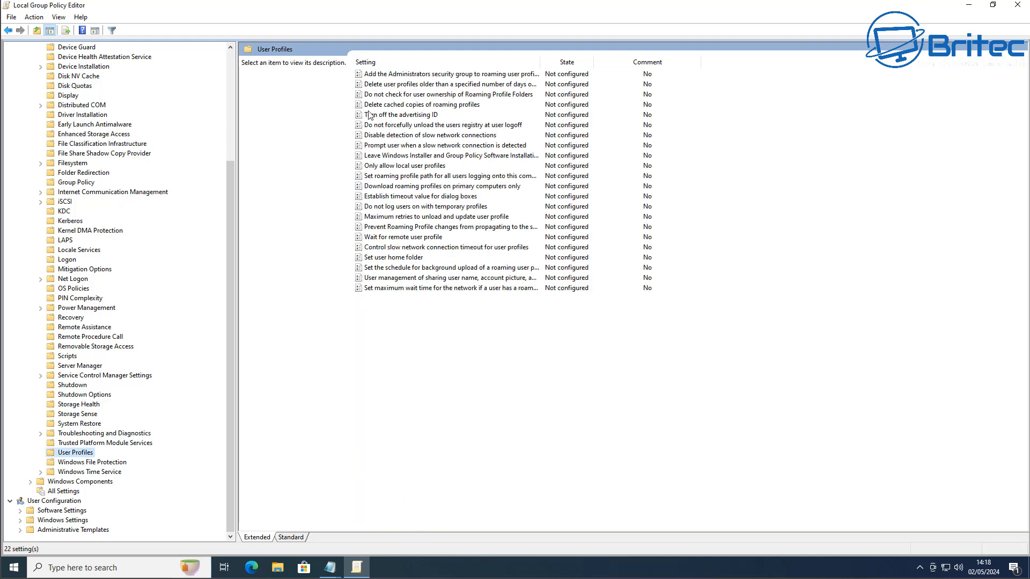
pyautogui.click(430, 116)
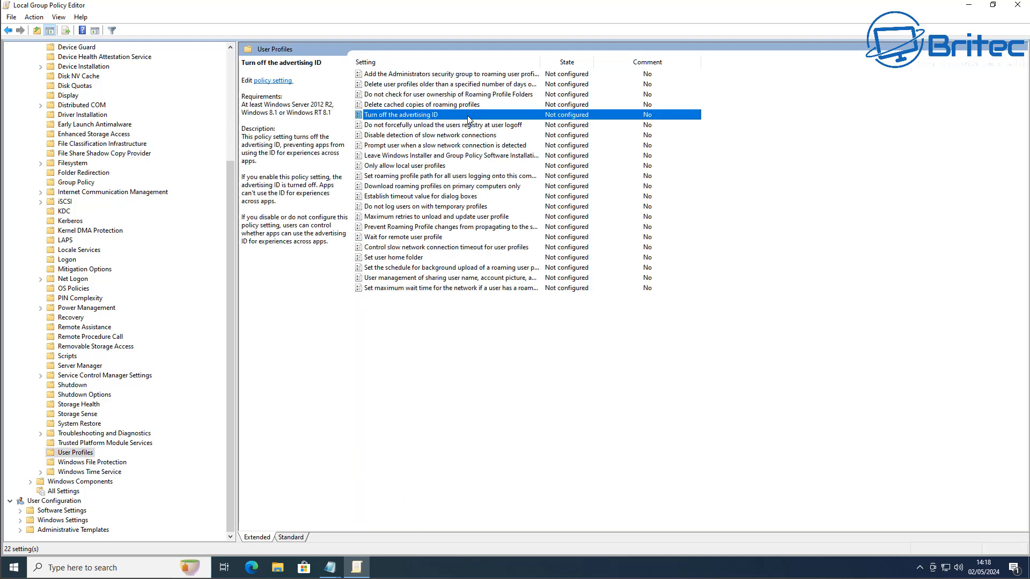
pyautogui.doubleClick(468, 119)
pyautogui.moveTo(269, 15); pyautogui.dragTo(575, 135)
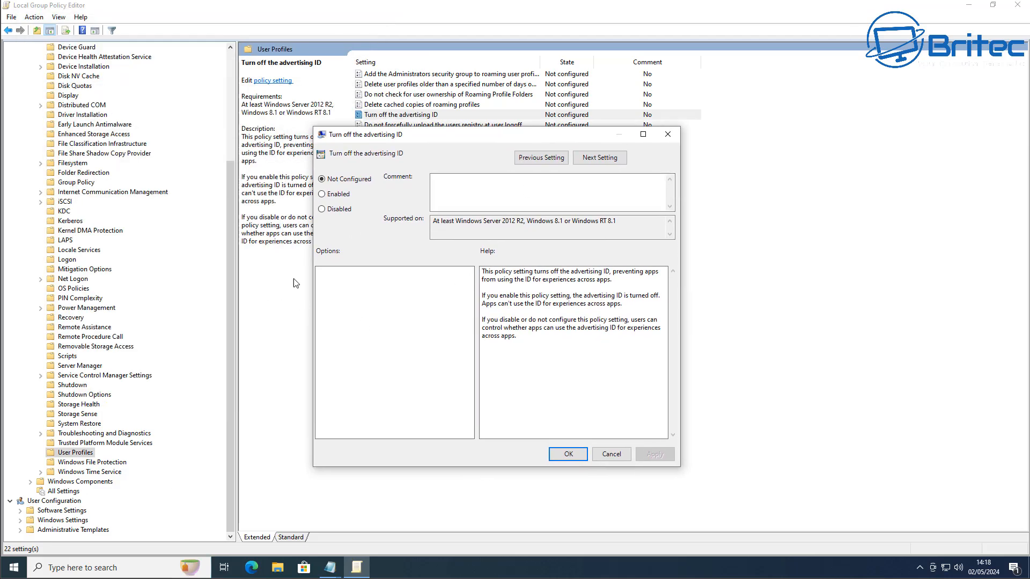
pyautogui.click(331, 196)
pyautogui.click(661, 457)
pyautogui.click(568, 457)
pyautogui.click(569, 455)
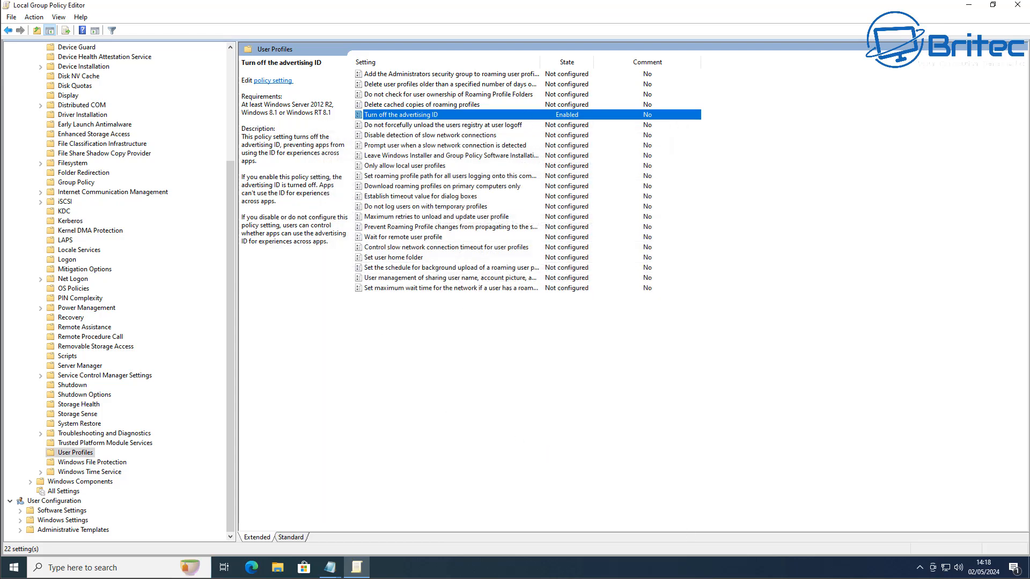
# Enable the User Profiles policy "Only allow local user profiles".
pyautogui.doubleClick(447, 171)
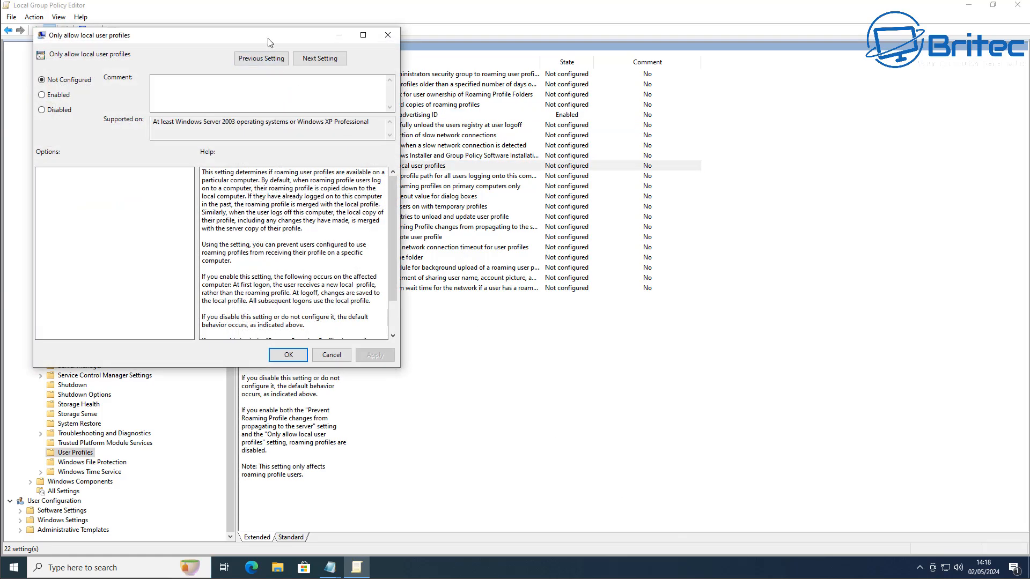
pyautogui.moveTo(269, 42); pyautogui.dragTo(570, 127)
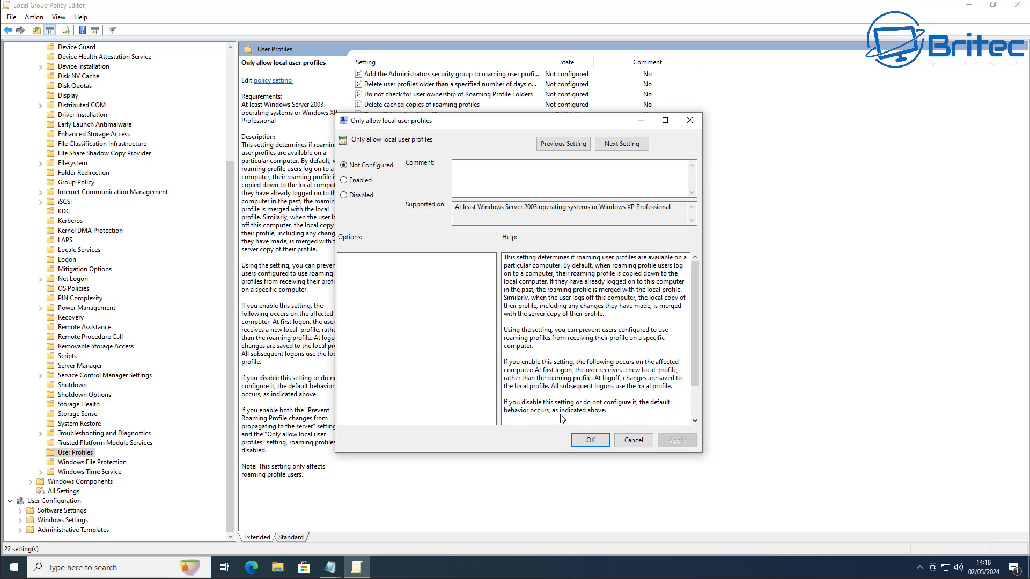
pyautogui.click(350, 180)
pyautogui.click(588, 441)
pyautogui.click(675, 360)
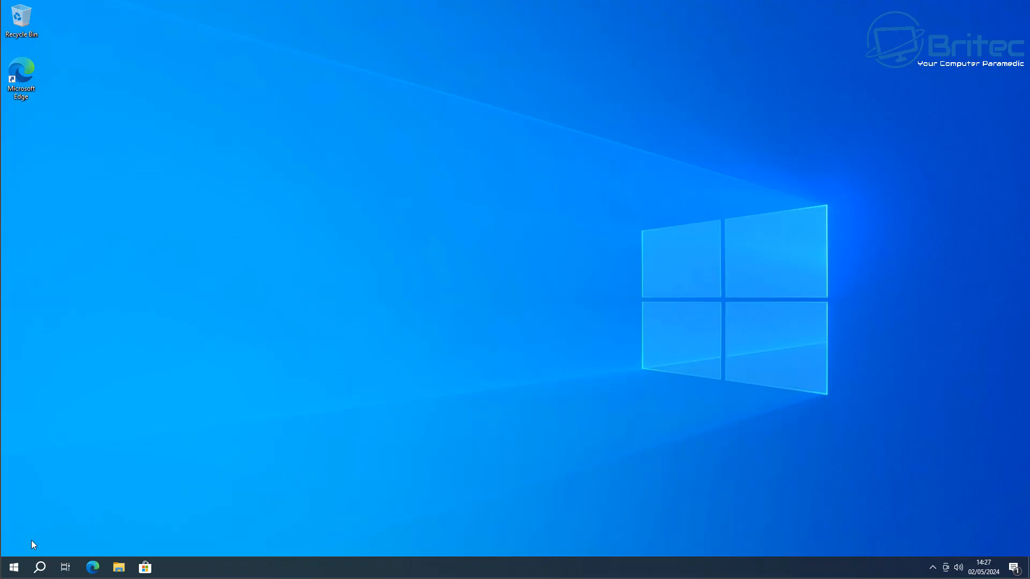
# Open the Windows Settings app from the desktop.
pyautogui.click(12, 567)
pyautogui.moveTo(11, 523)
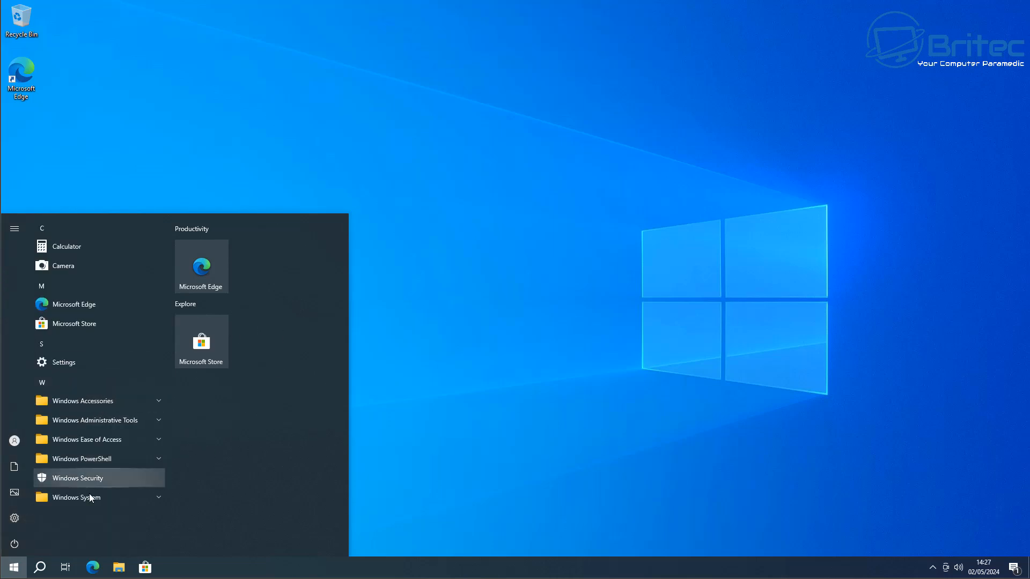
pyautogui.click(14, 518)
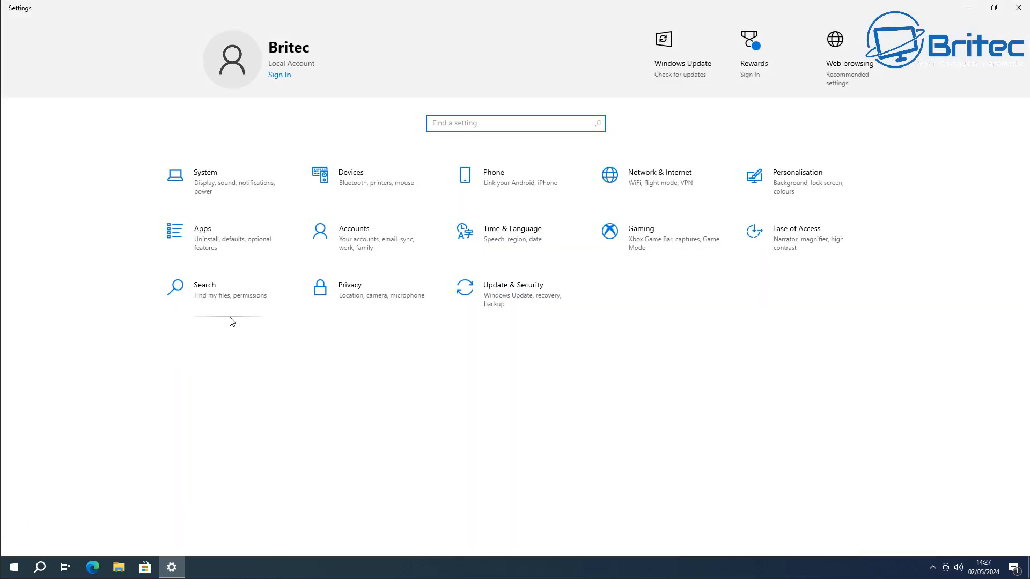
# Review the Privacy settings for General, Diagnostics & feedback, Inking & typing personalisation, Location, Camera and Microphone.
pyautogui.click(359, 292)
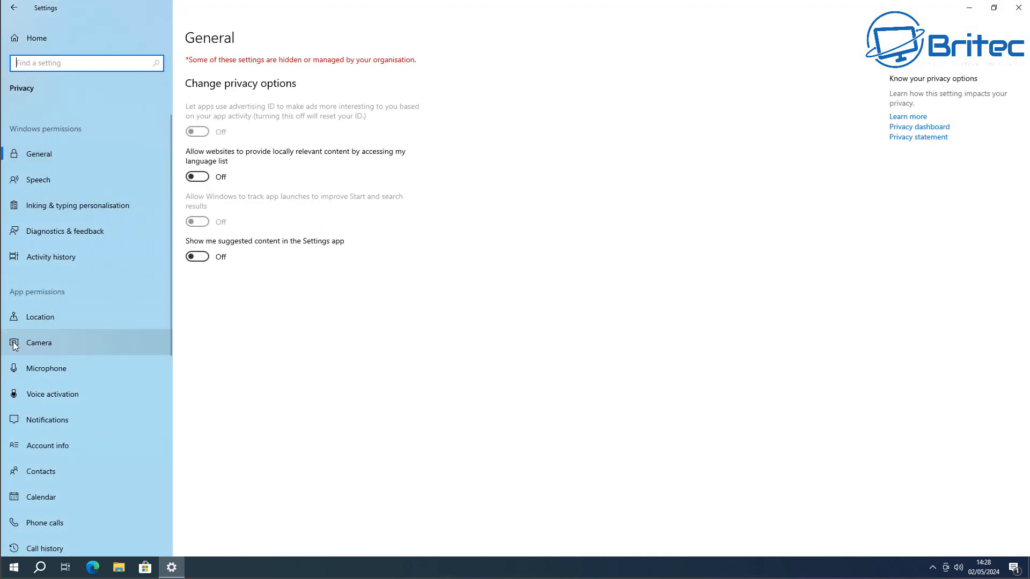
pyautogui.click(48, 231)
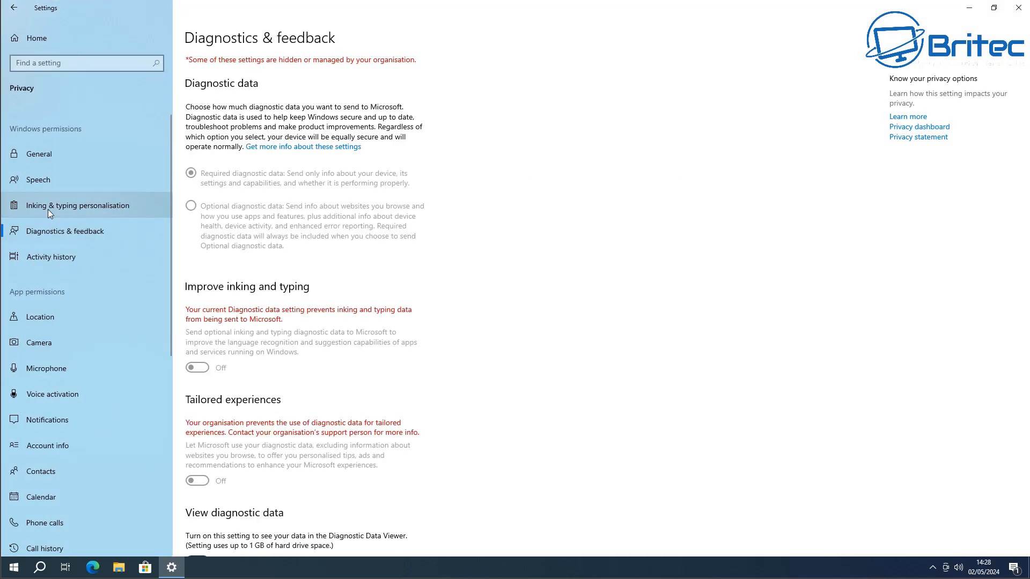
pyautogui.click(48, 208)
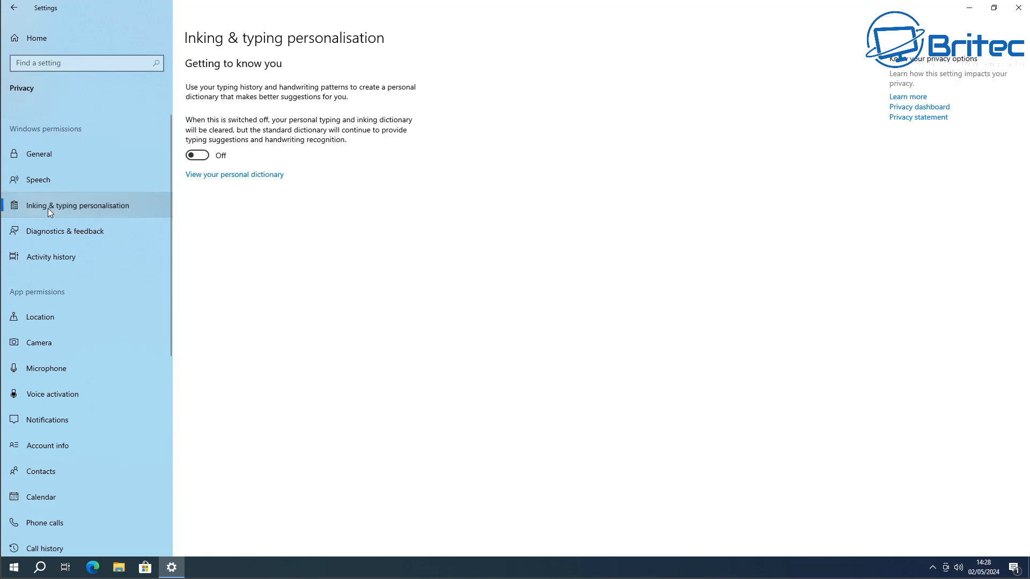
pyautogui.click(49, 317)
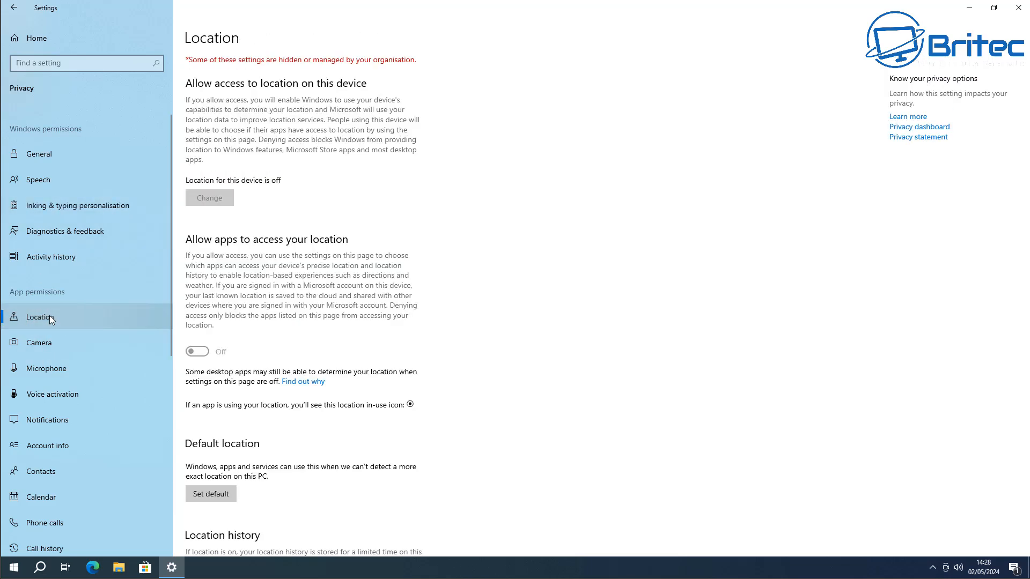
pyautogui.click(36, 343)
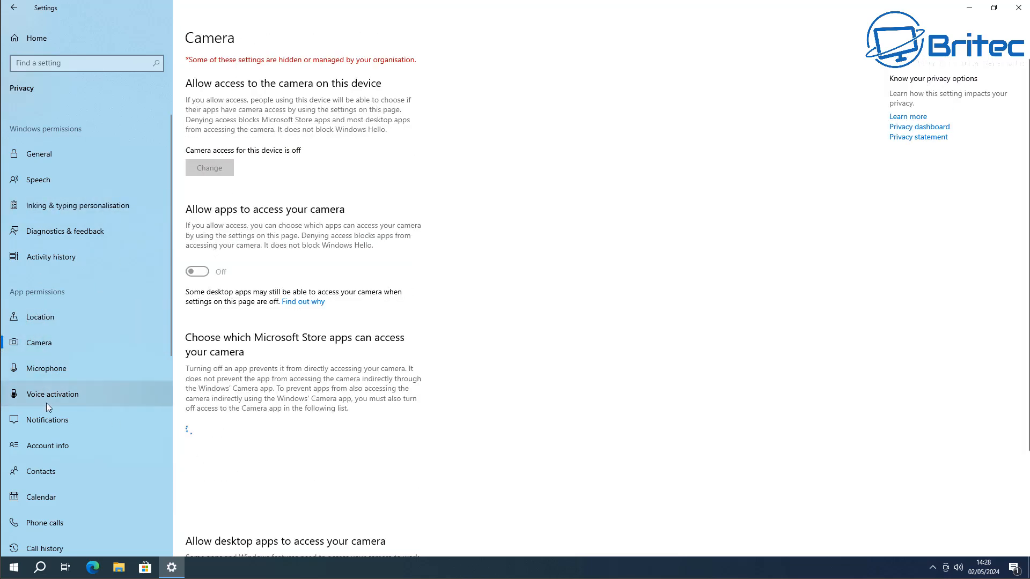
pyautogui.click(41, 370)
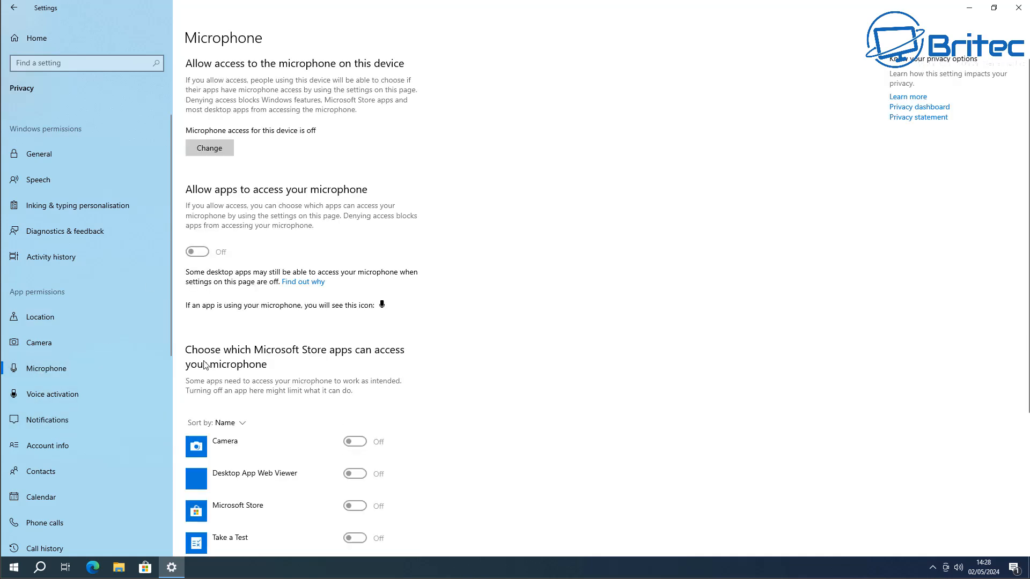
pyautogui.scroll(-5, 153, 373)
pyautogui.scroll(-4, 421, 346)
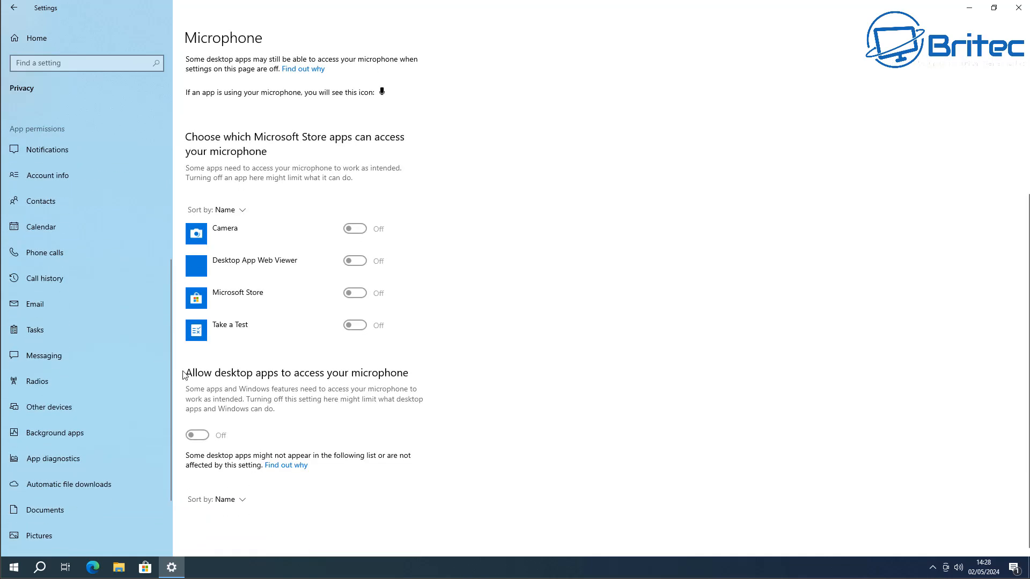
# Review the remaining Privacy app permissions, including Messaging, Background apps, App diagnostics, Documents and Pictures.
pyautogui.click(45, 304)
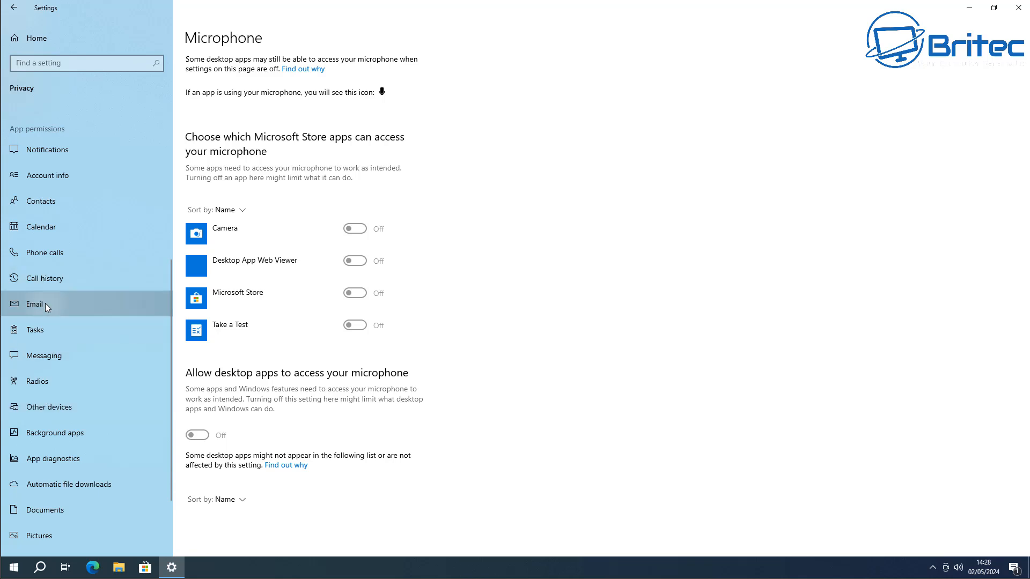
pyautogui.click(34, 332)
pyautogui.click(31, 356)
pyautogui.scroll(-2, 44, 358)
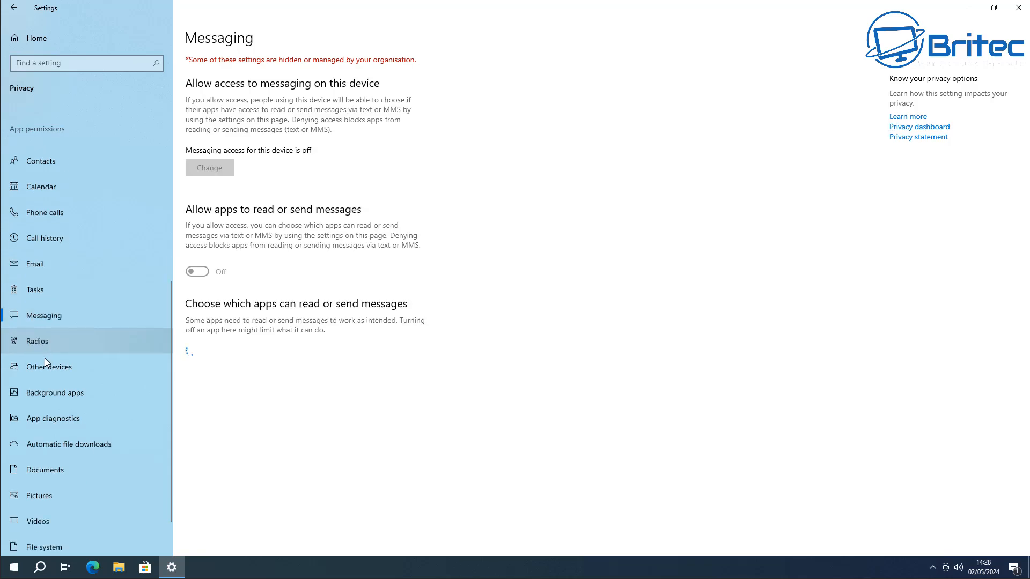
pyautogui.click(43, 349)
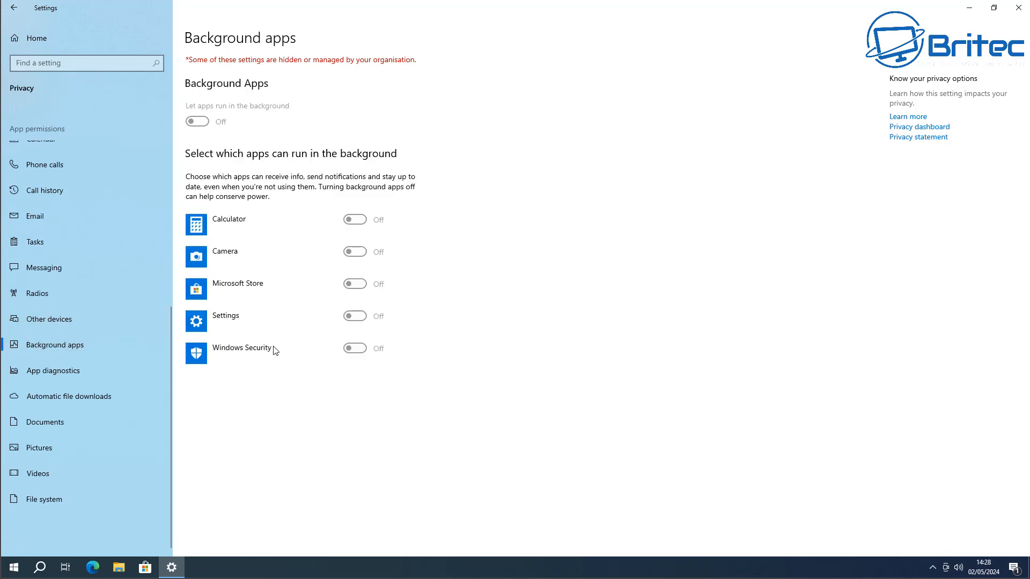
pyautogui.click(64, 370)
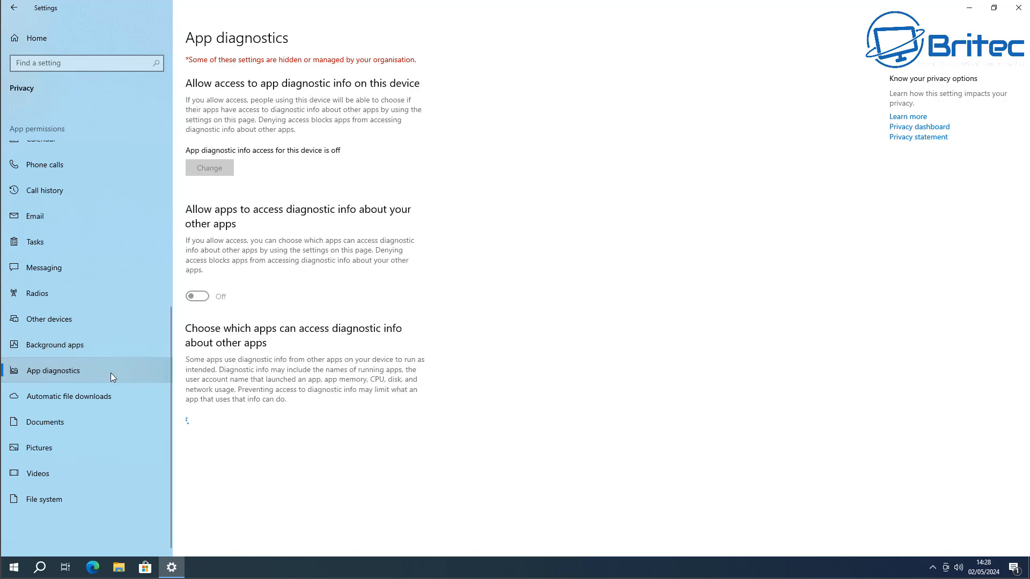
pyautogui.click(49, 423)
pyautogui.click(44, 446)
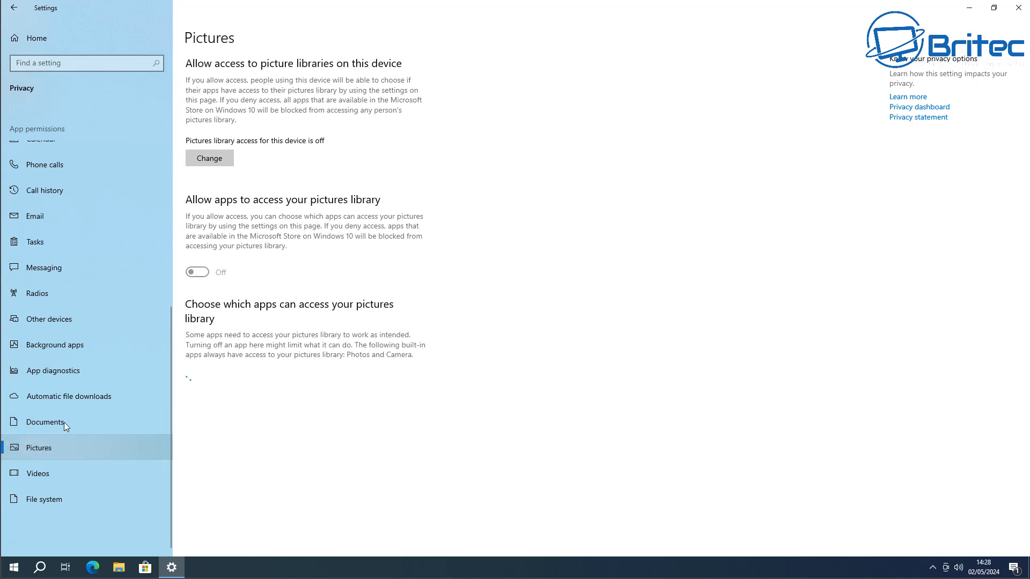
pyautogui.scroll(7, 84, 372)
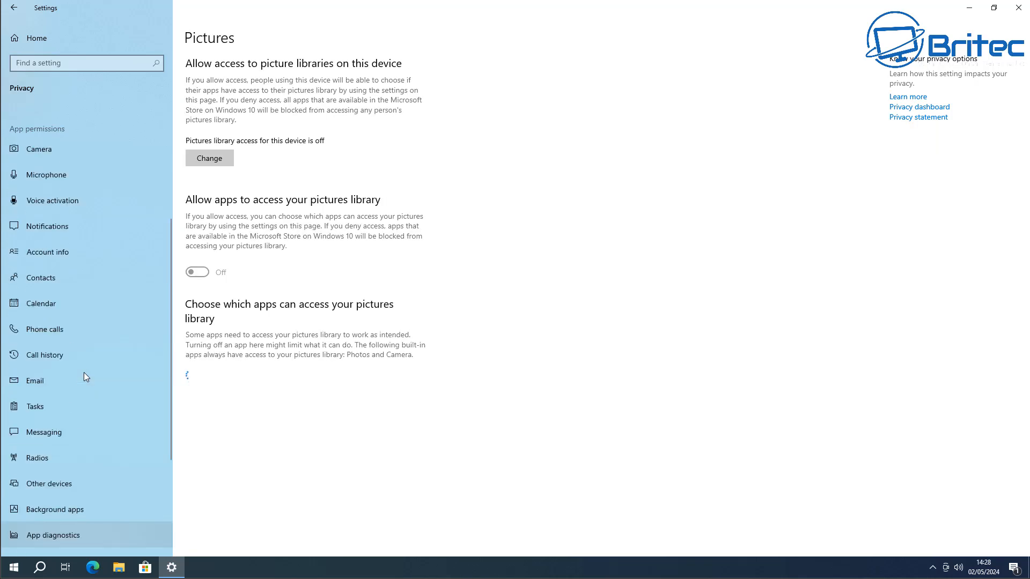
# Review the System settings for Display, Storage, Projecting to this PC and Clipboard.
pyautogui.click(13, 8)
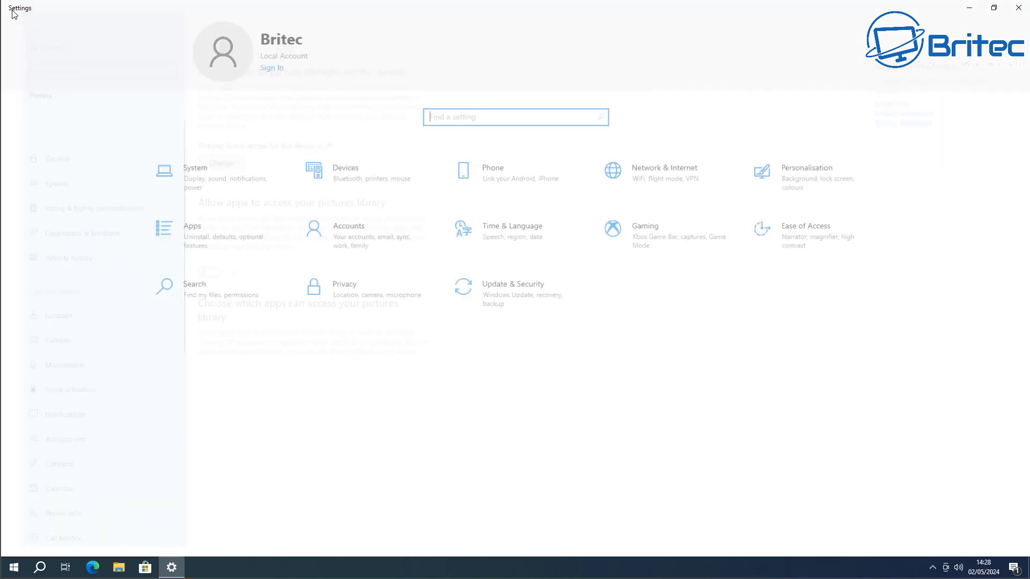
pyautogui.click(258, 186)
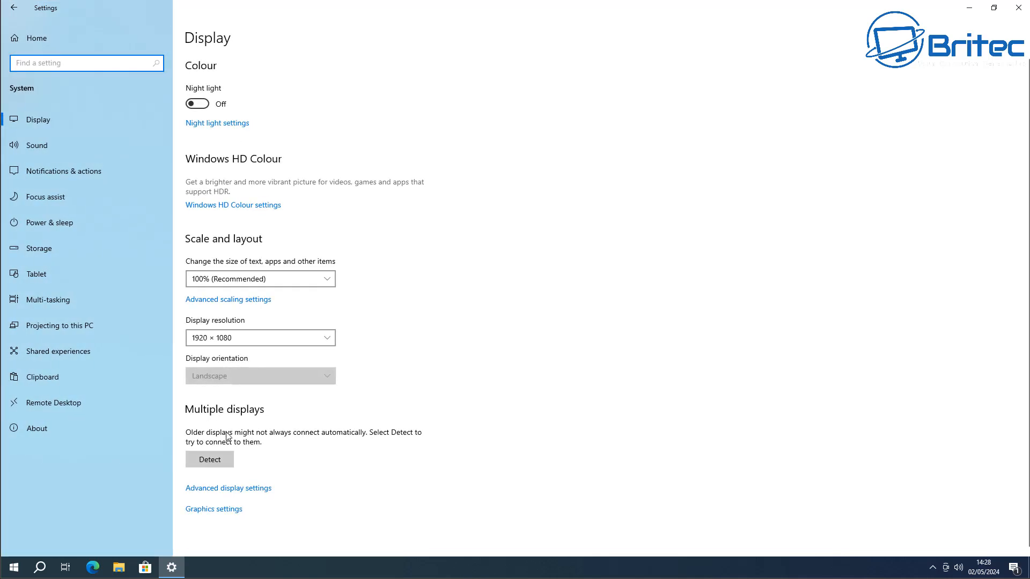
pyautogui.click(44, 249)
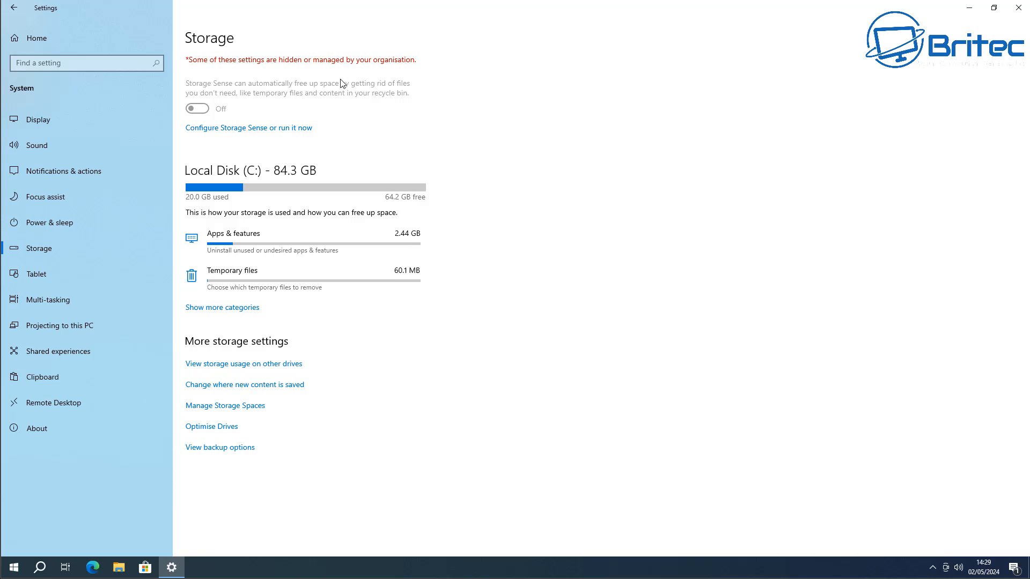
pyautogui.click(96, 332)
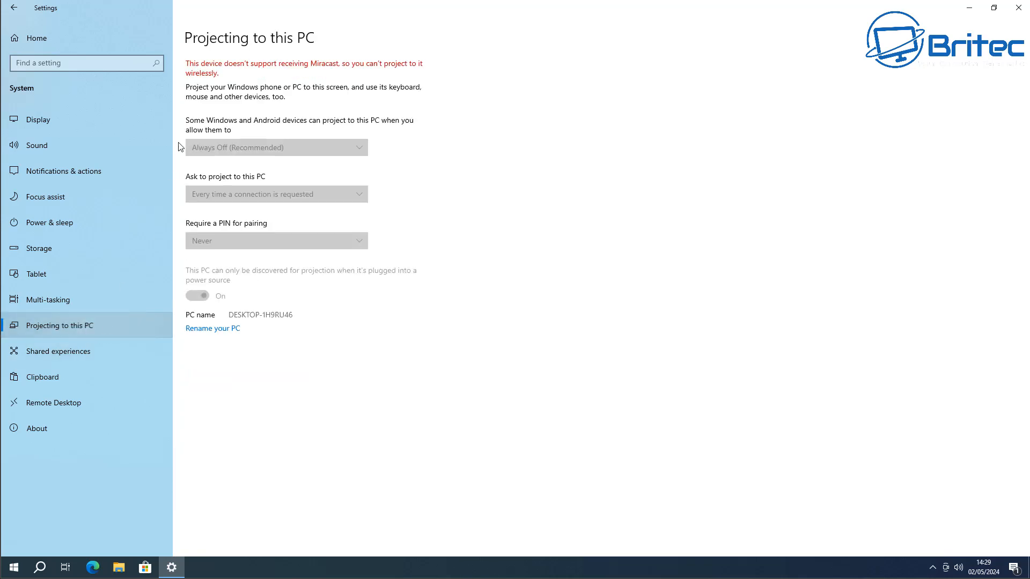
pyautogui.click(67, 371)
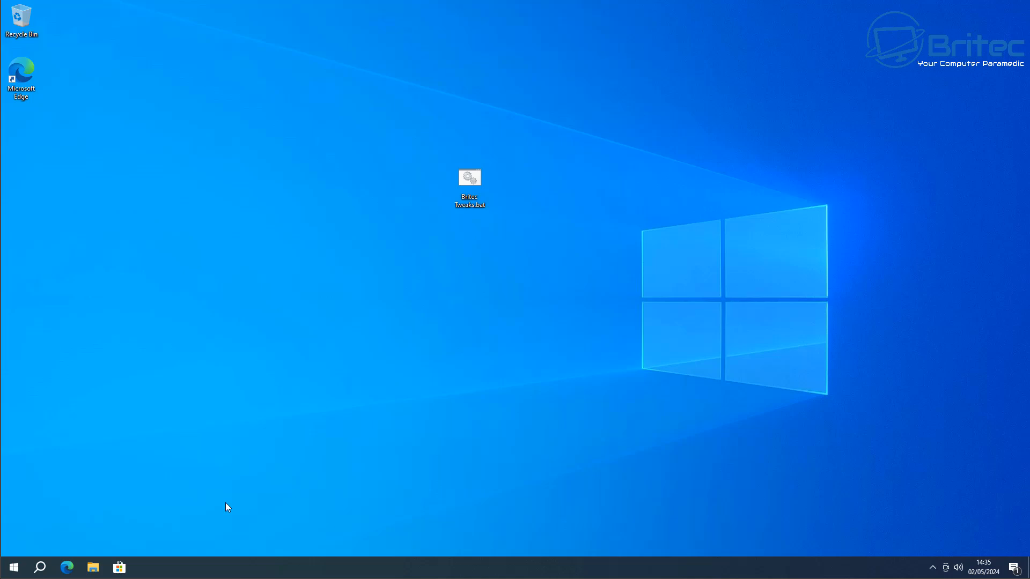
# Look over the app list and tiles in the Start menu, and close it again.
pyautogui.click(14, 567)
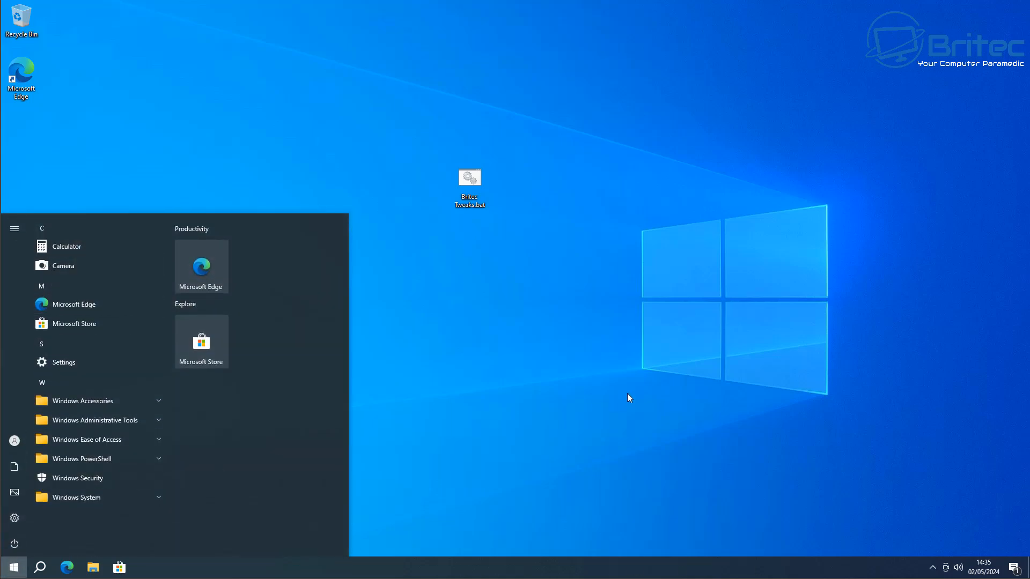
pyautogui.click(566, 373)
# Run Britec Tweaks.bat from the desktop as administrator and answer "yes" to apply its system tweaks.
pyautogui.rightClick(467, 178)
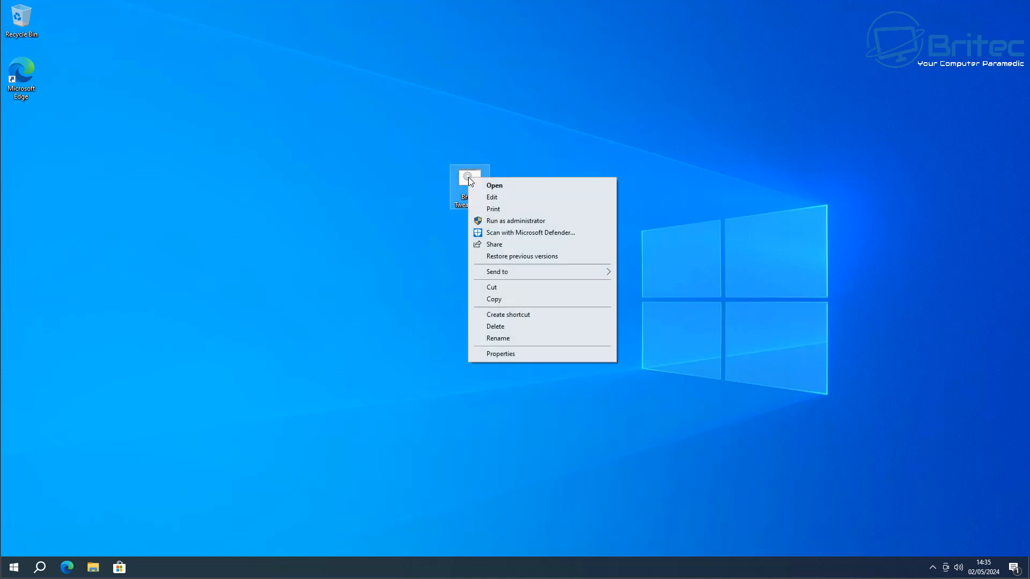
pyautogui.click(514, 219)
pyautogui.click(476, 348)
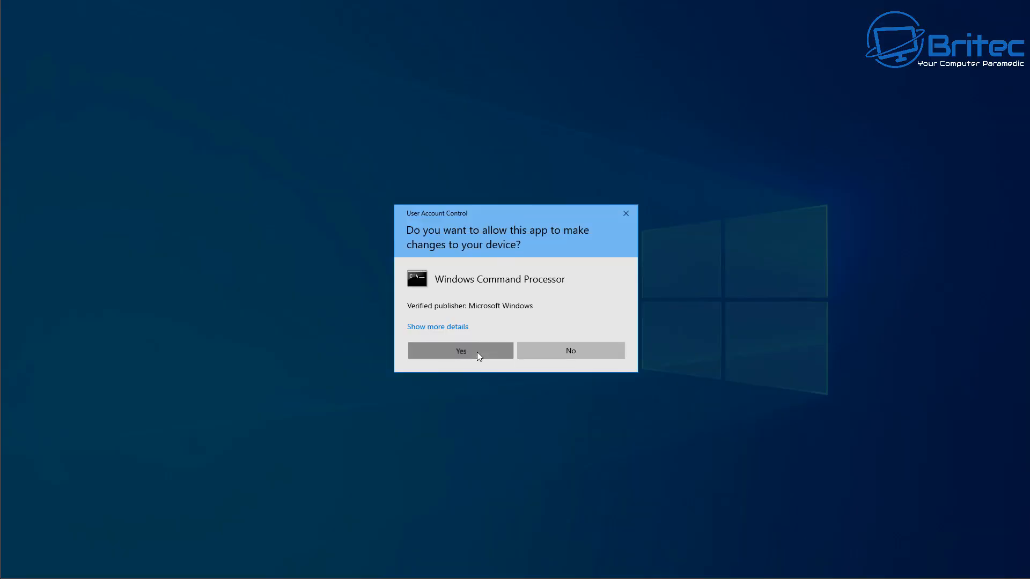
pyautogui.moveTo(190, 27); pyautogui.dragTo(381, 106)
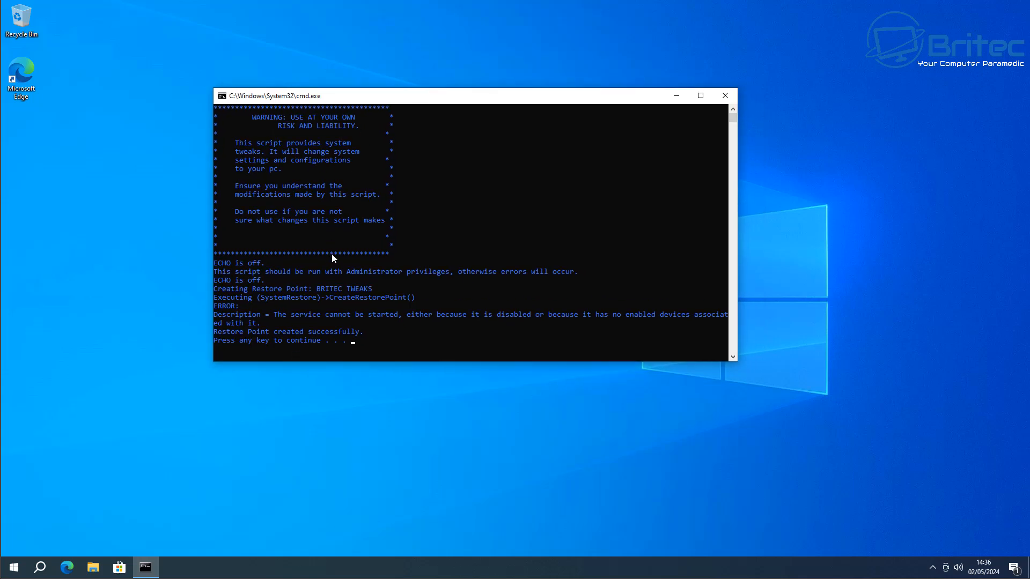
pyautogui.press('Return')
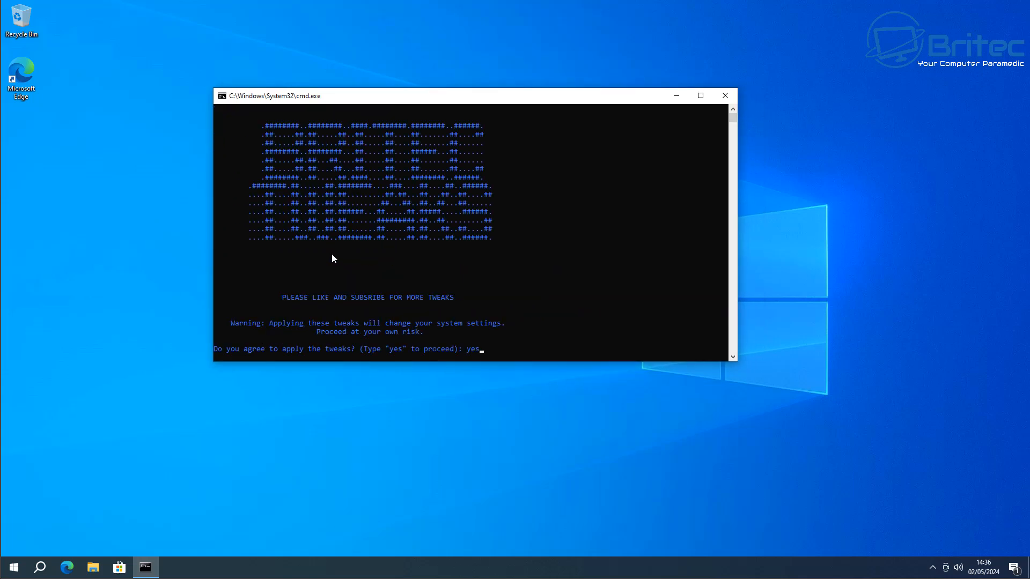
pyautogui.press('Return')
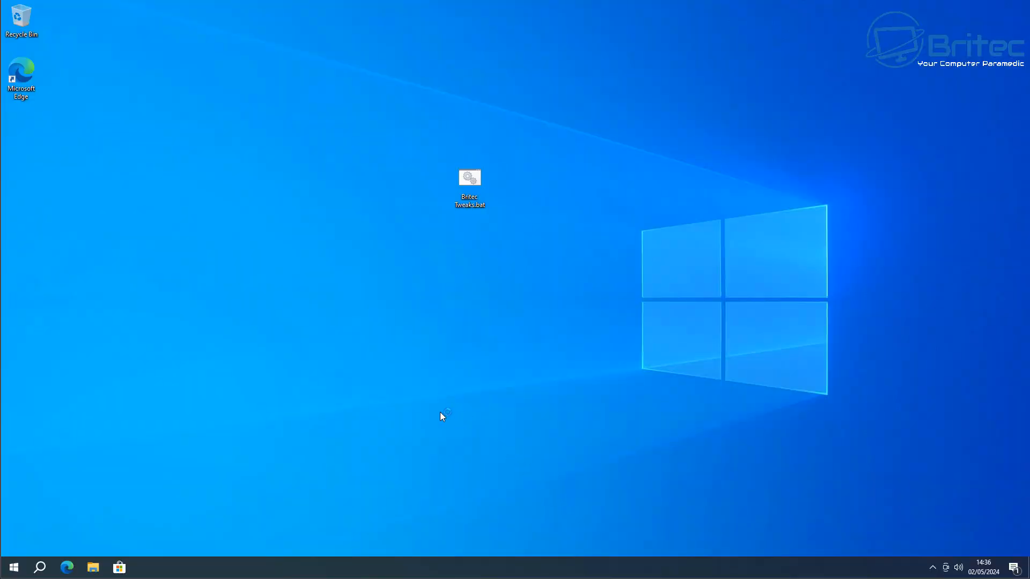
# Examine the running processes and the CPU and memory performance in Task Manager, and close it.
pyautogui.rightClick(210, 564)
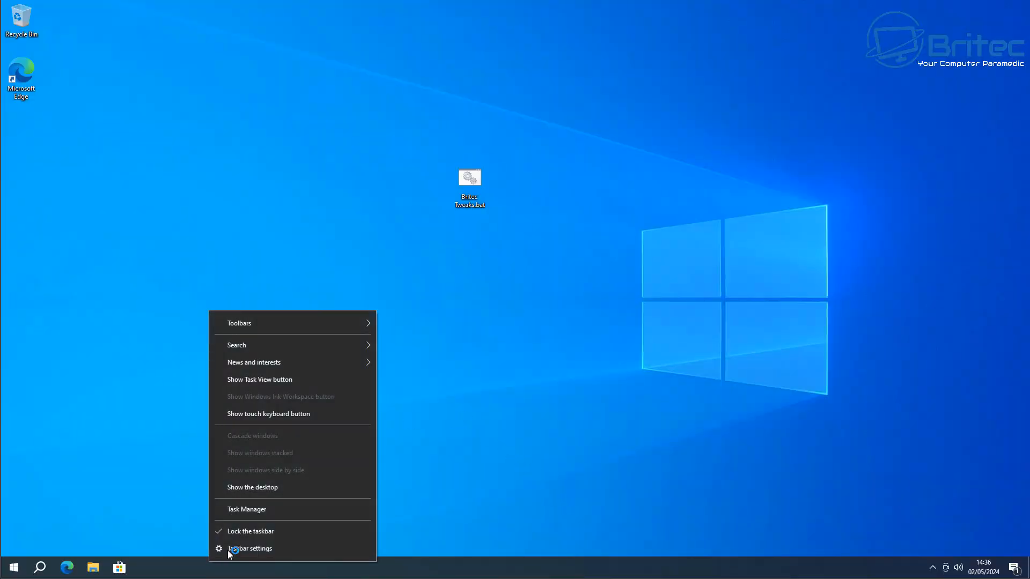
pyautogui.click(252, 516)
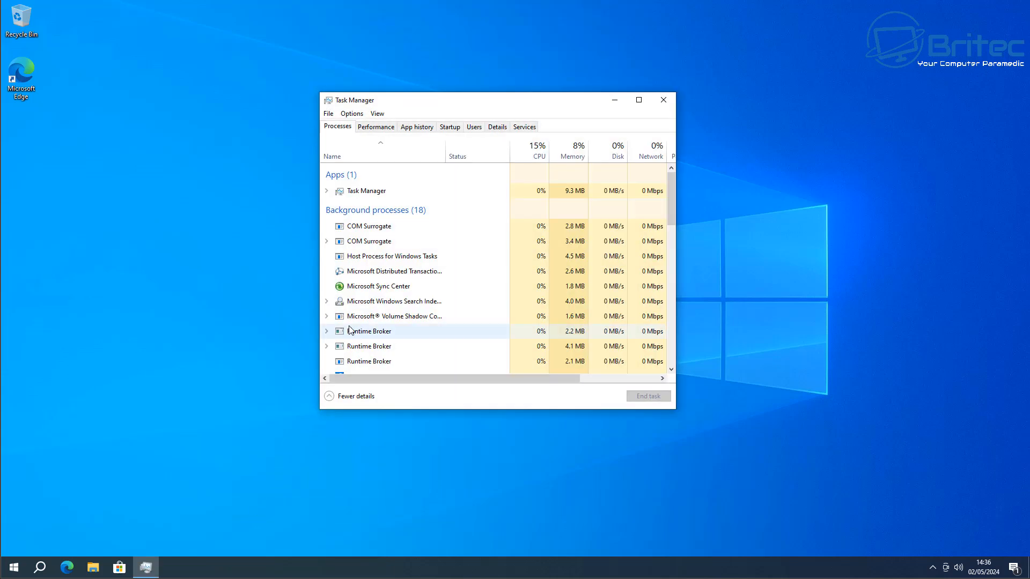
pyautogui.click(375, 128)
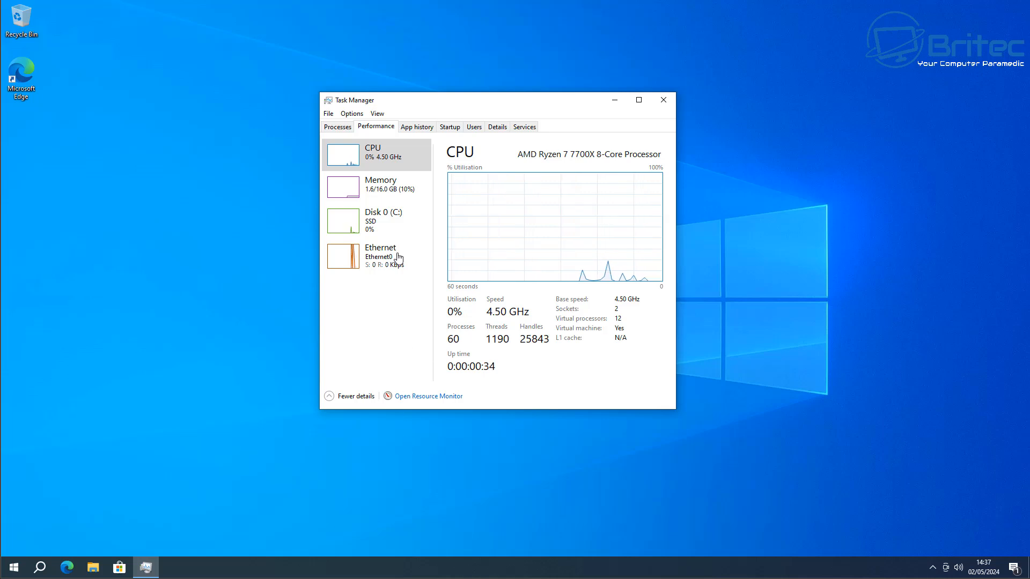
pyautogui.click(376, 194)
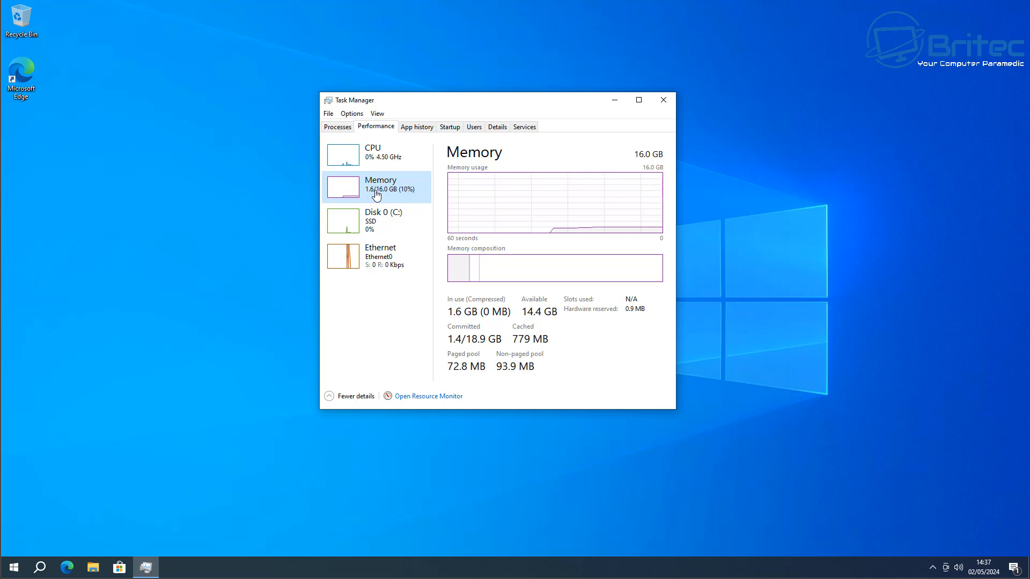
pyautogui.click(388, 149)
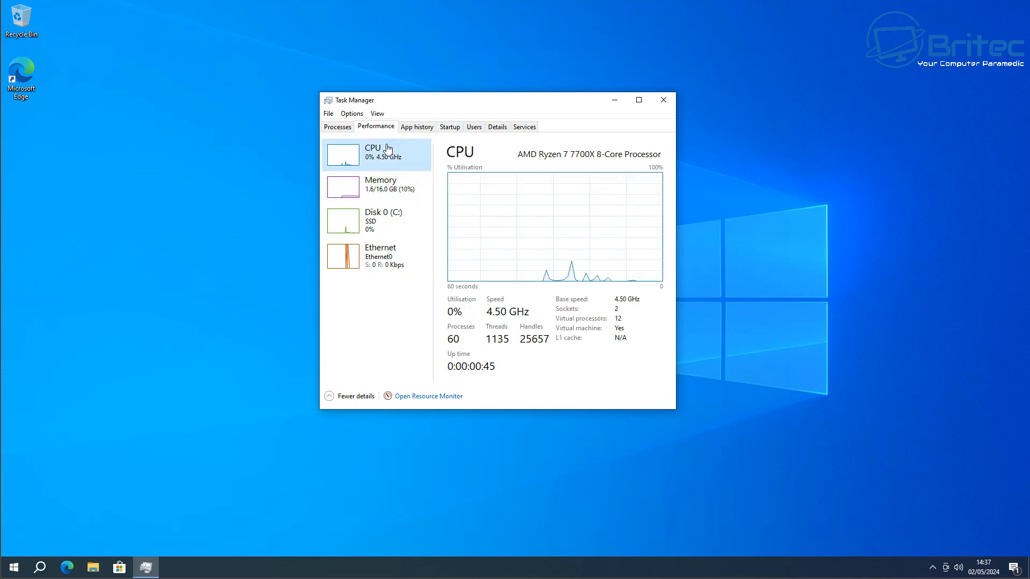
pyautogui.click(381, 185)
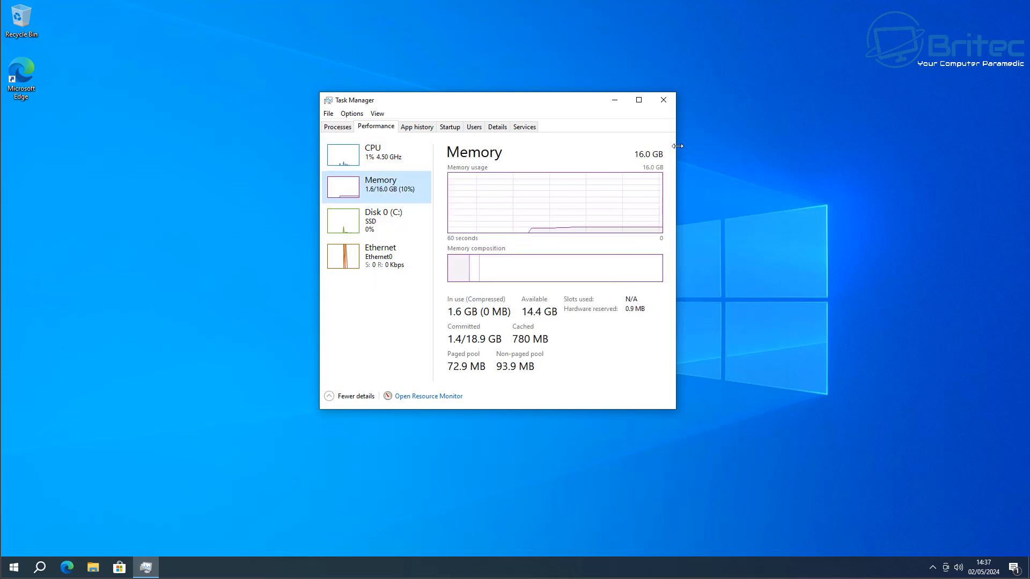
pyautogui.click(663, 100)
# Delete Britec Tweaks.bat from the desktop and empty the Recycle Bin to remove it permanently.
pyautogui.rightClick(476, 175)
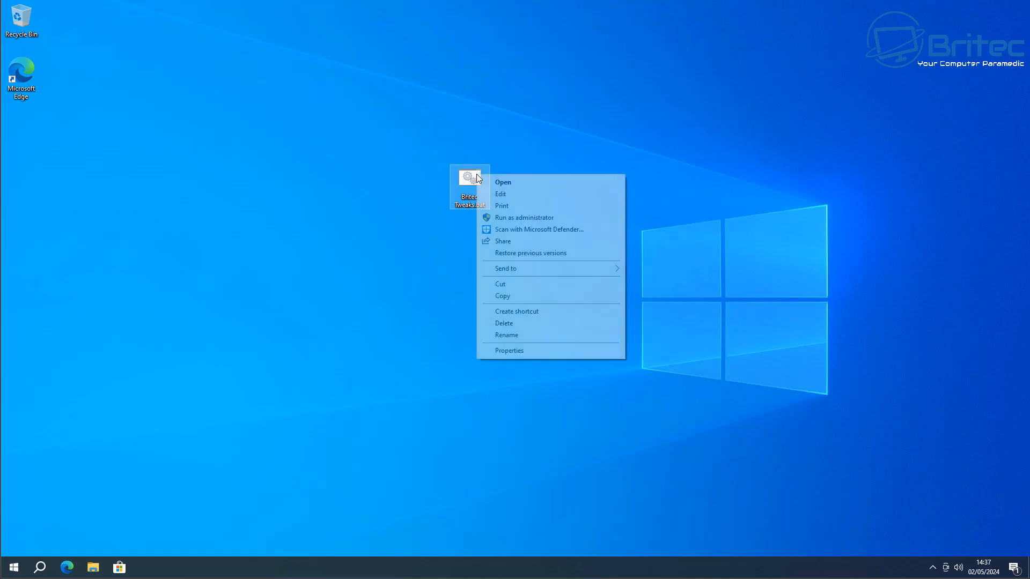
pyautogui.click(518, 324)
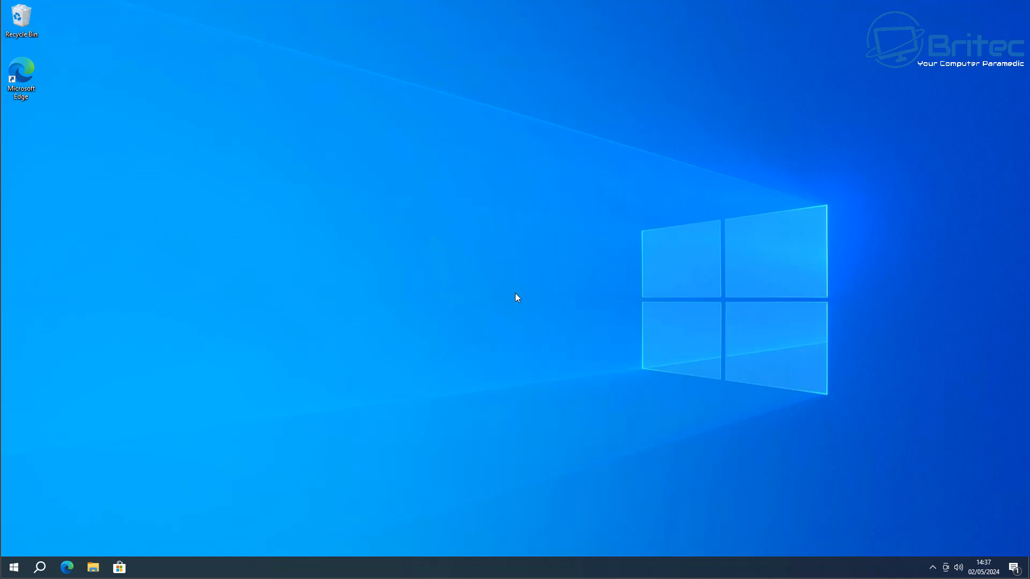
pyautogui.rightClick(22, 21)
pyautogui.click(61, 35)
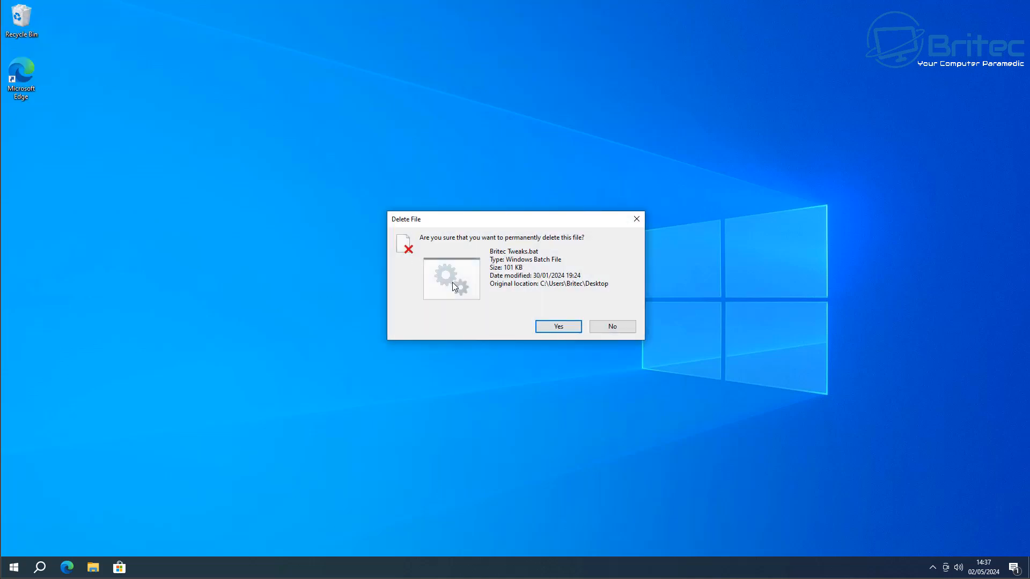
pyautogui.click(559, 326)
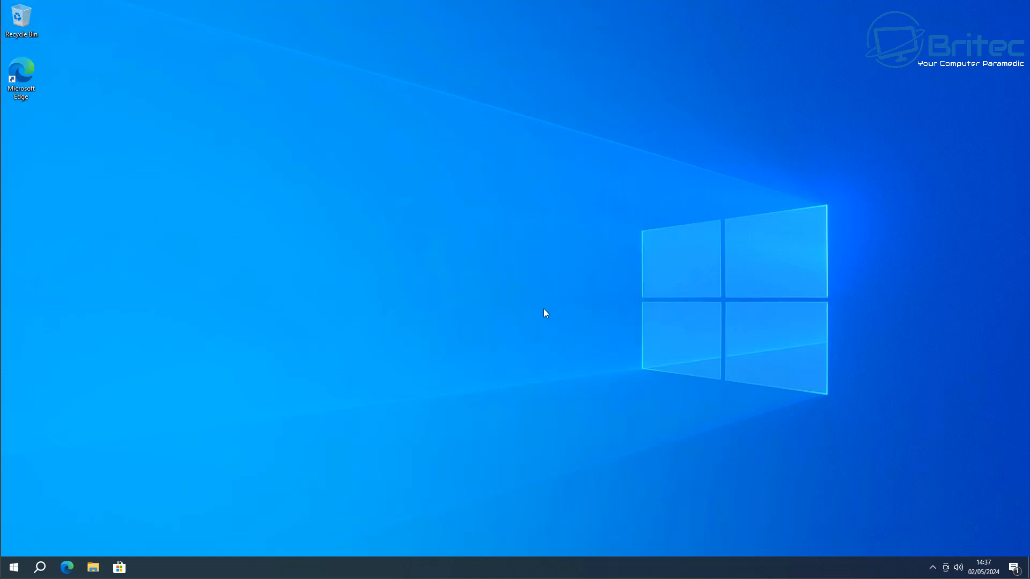